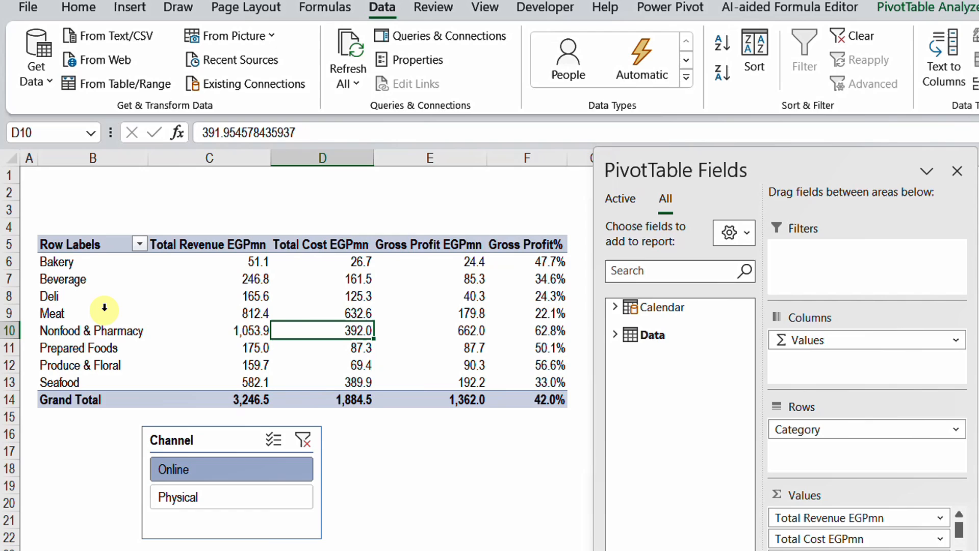
Switch the Channel slicer between Online and Physical, leaving the PivotTable filtered to Physical
click(222, 495)
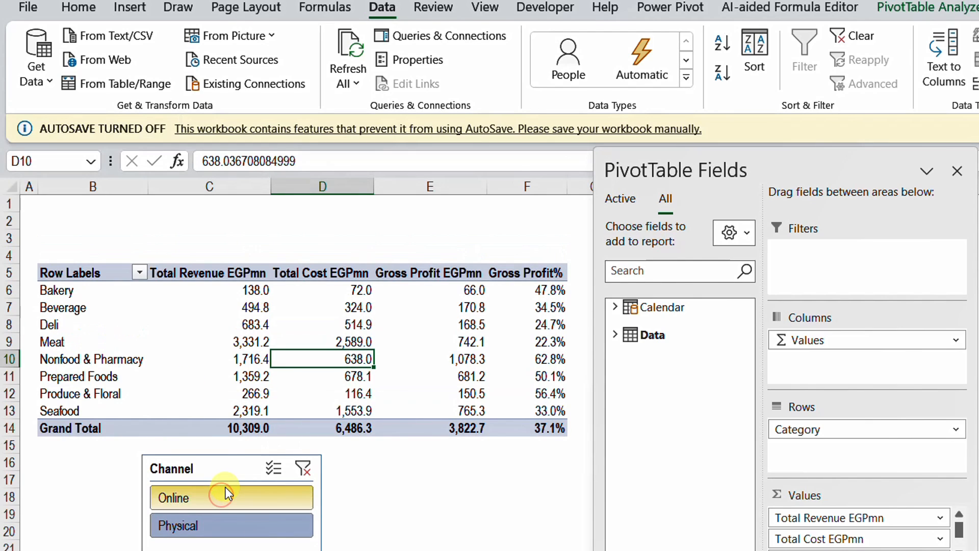
drag(206, 467, 210, 462)
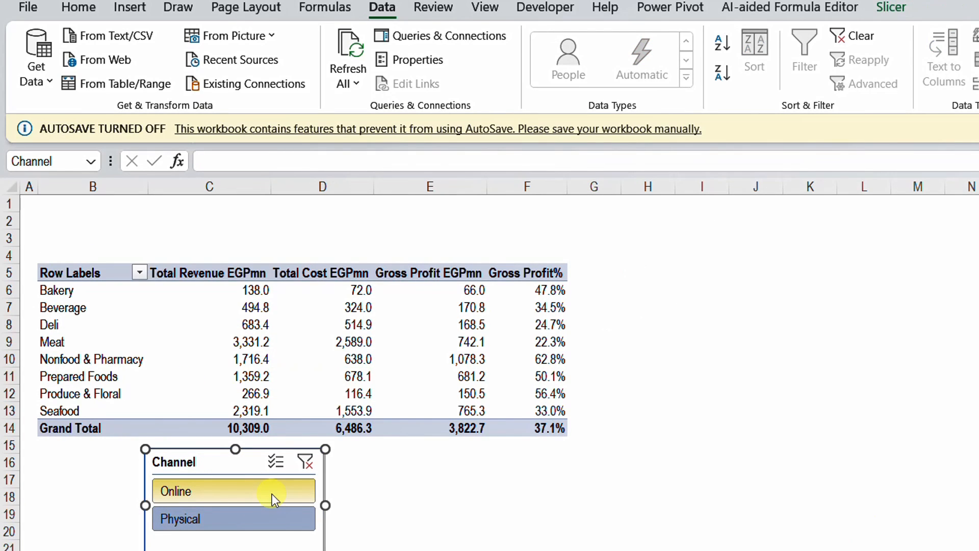
click(242, 488)
click(237, 525)
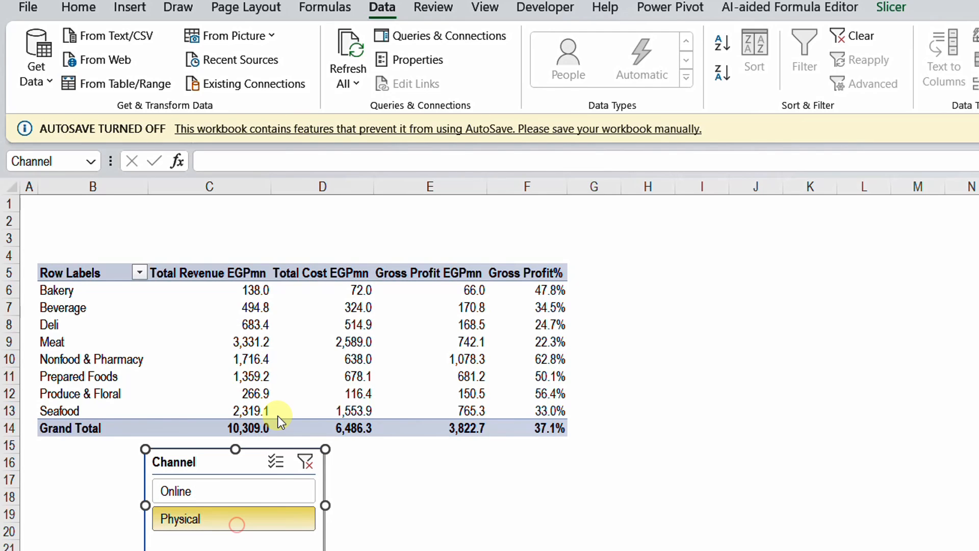
Convert the PivotTable to cube formulas using the OLAP tools' Convert to Formulas command
click(272, 351)
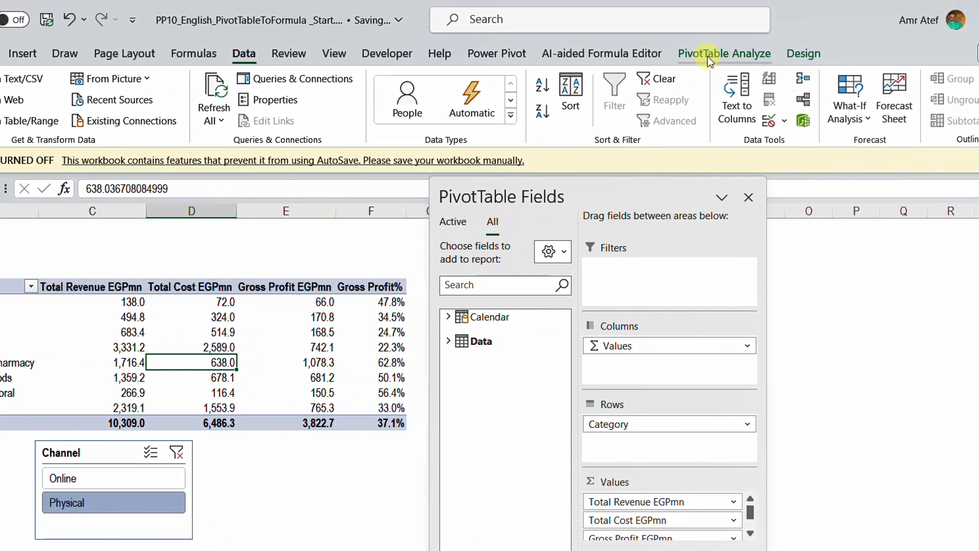
click(910, 11)
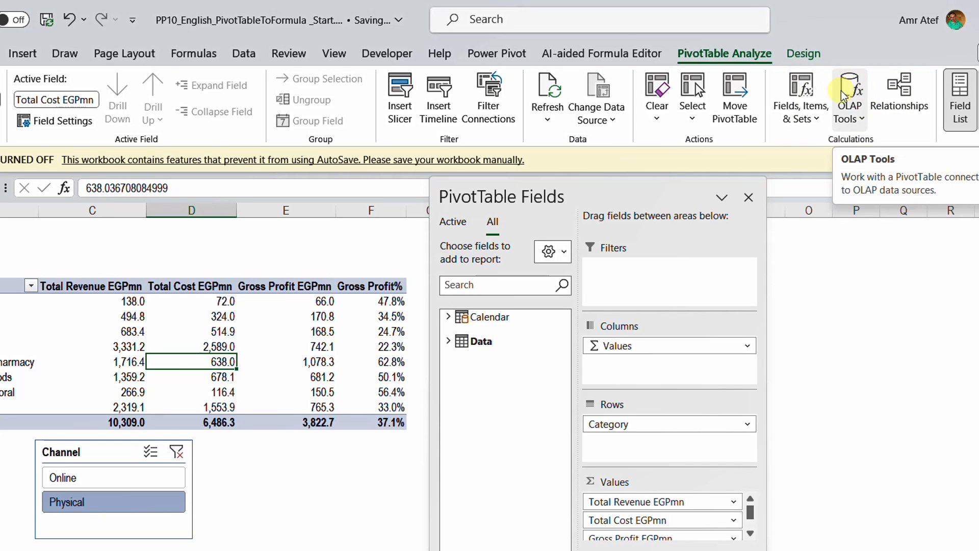
click(860, 120)
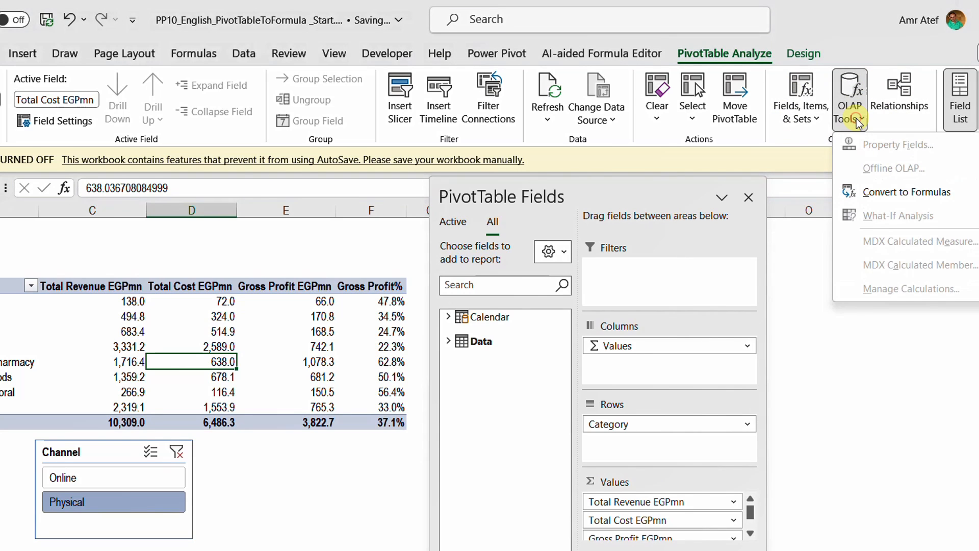
click(897, 197)
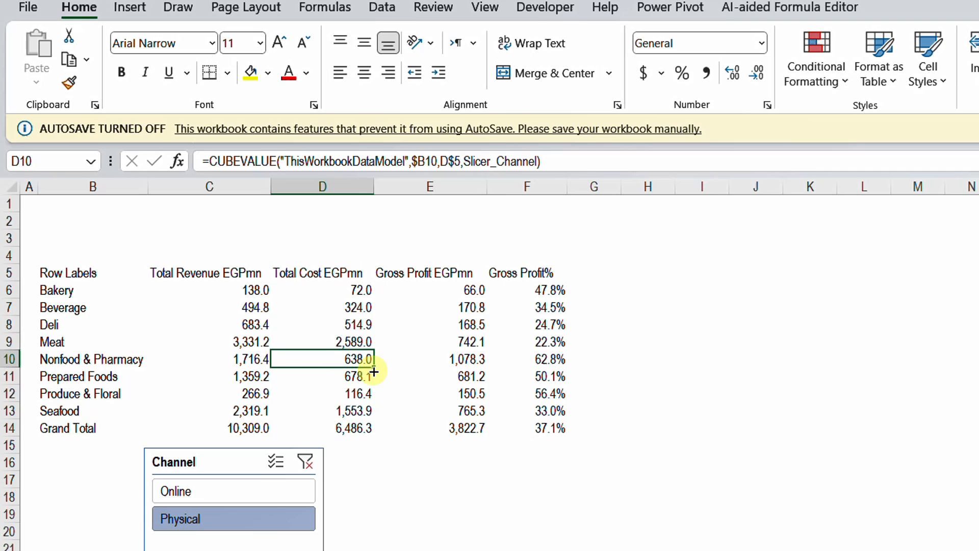
Examine the CUBEMEMBER formulas in B7 and C5 and the CUBEVALUE formula with its cell references in C6
click(87, 308)
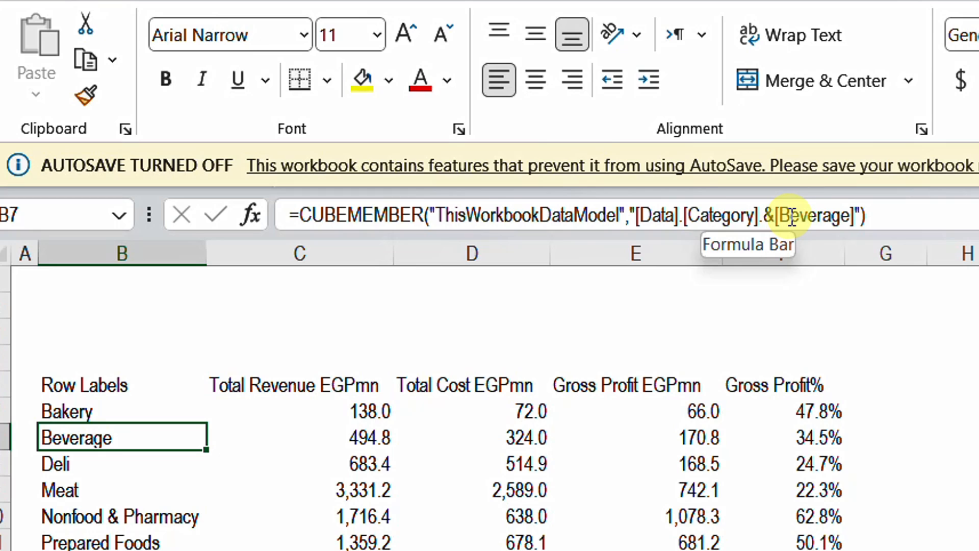
click(277, 390)
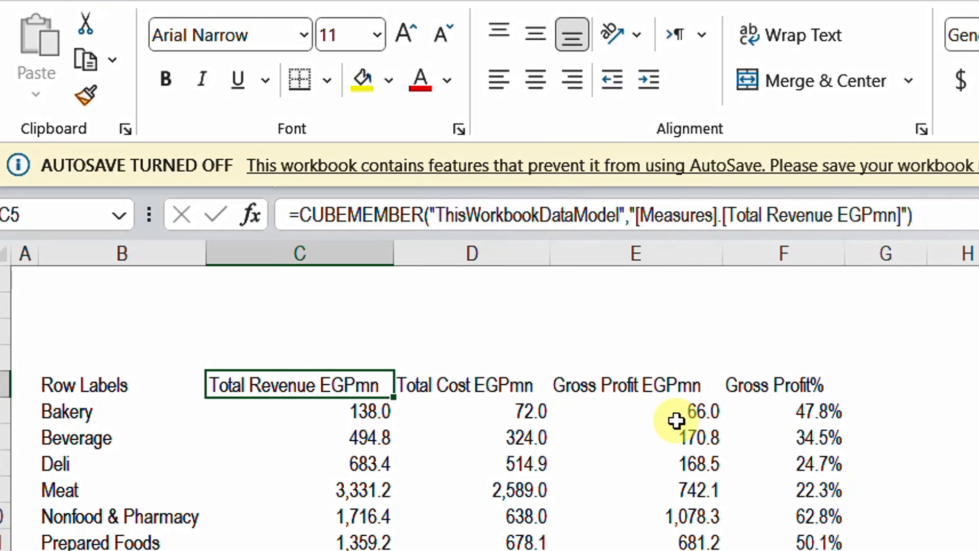
drag(639, 215, 716, 215)
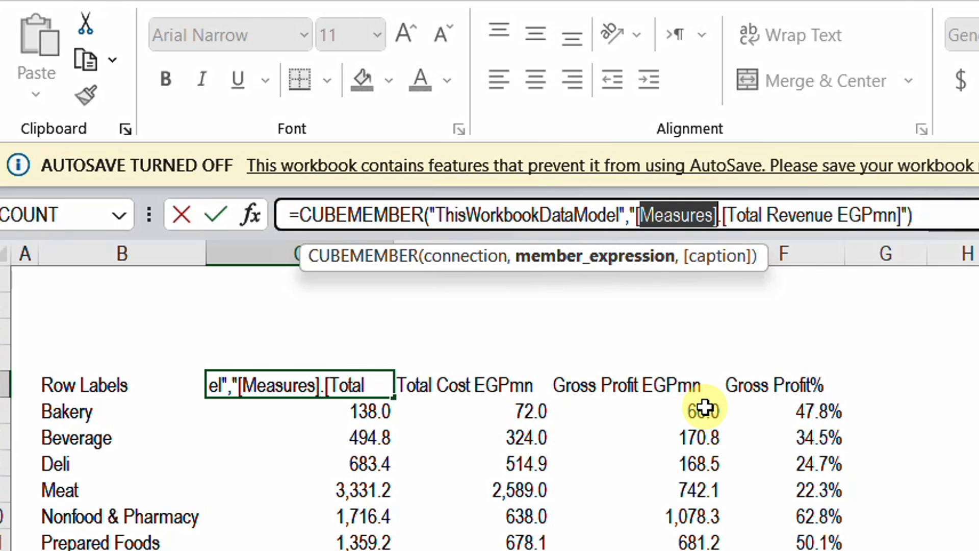
key(Escape)
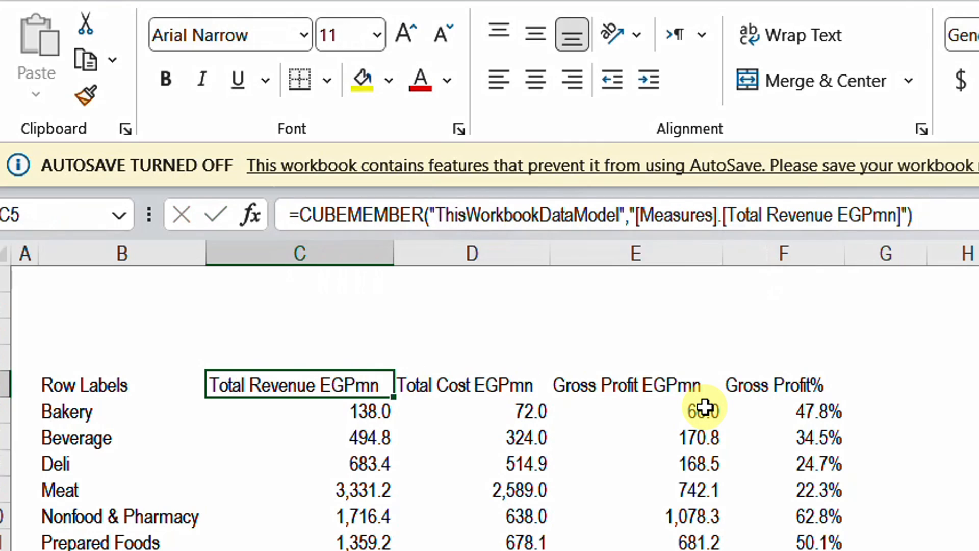
click(361, 417)
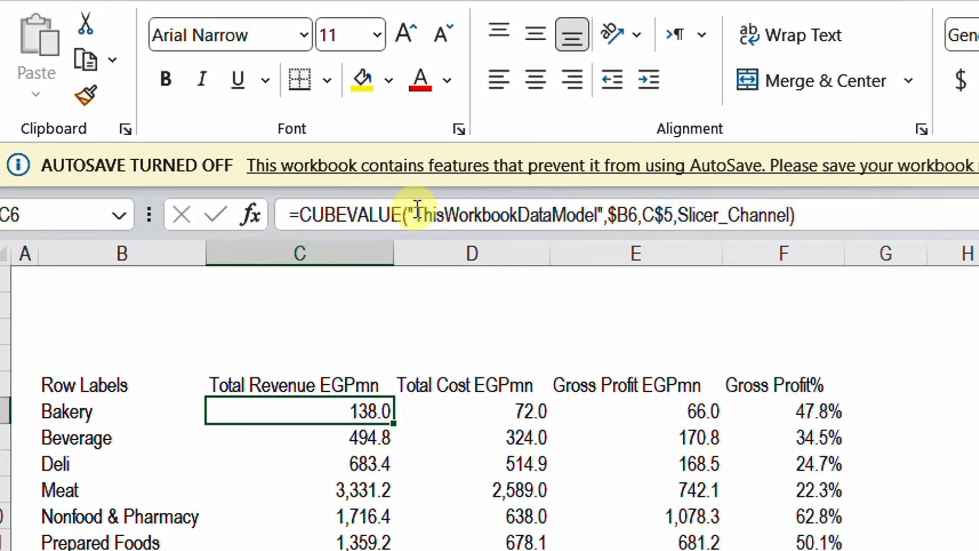
click(657, 215)
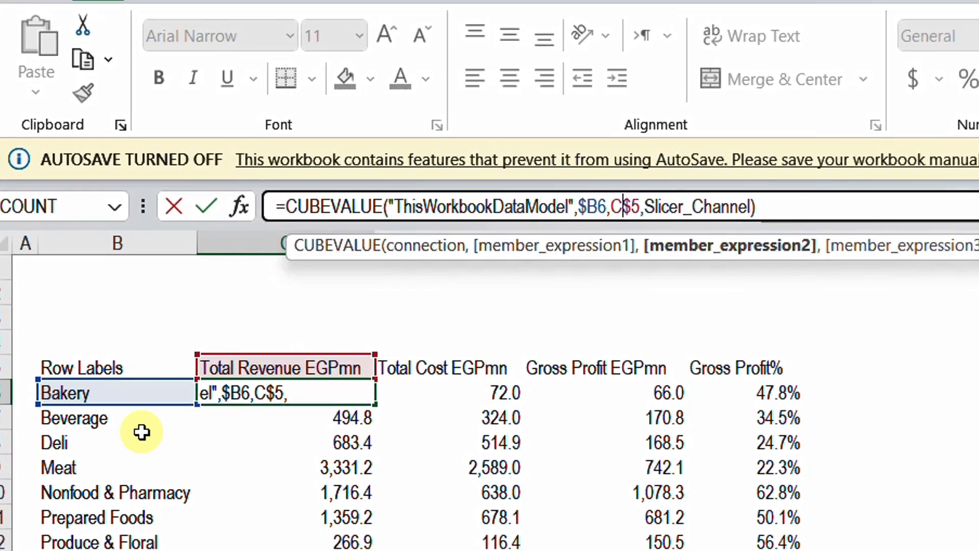
key(ctrl+Return)
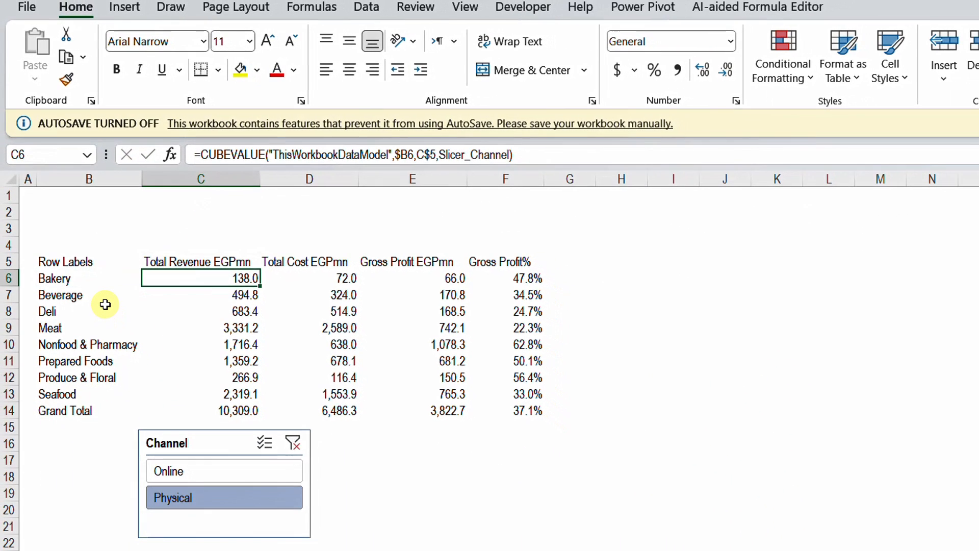
Filter the formula table by Online, switch it to Physical, and clear the Channel slicer's filter
click(214, 471)
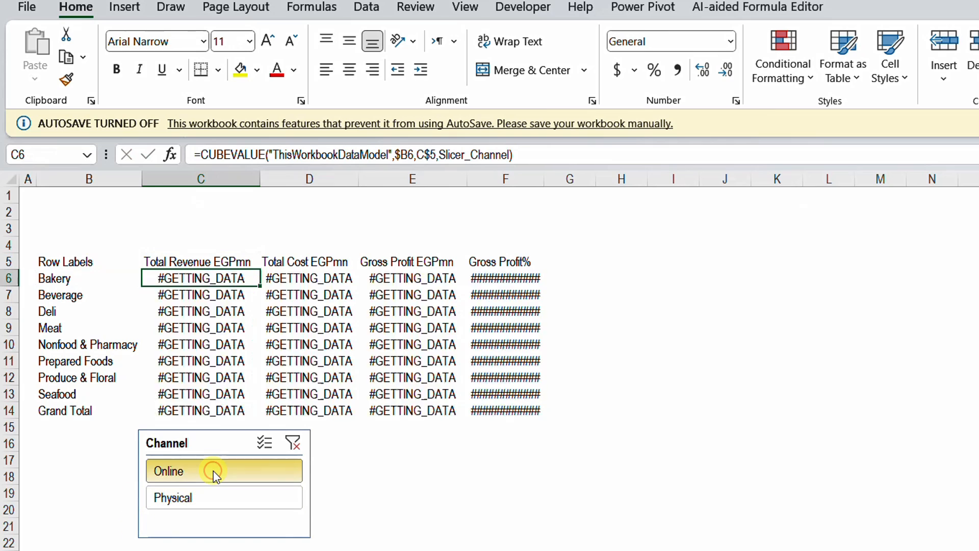
click(207, 505)
click(292, 444)
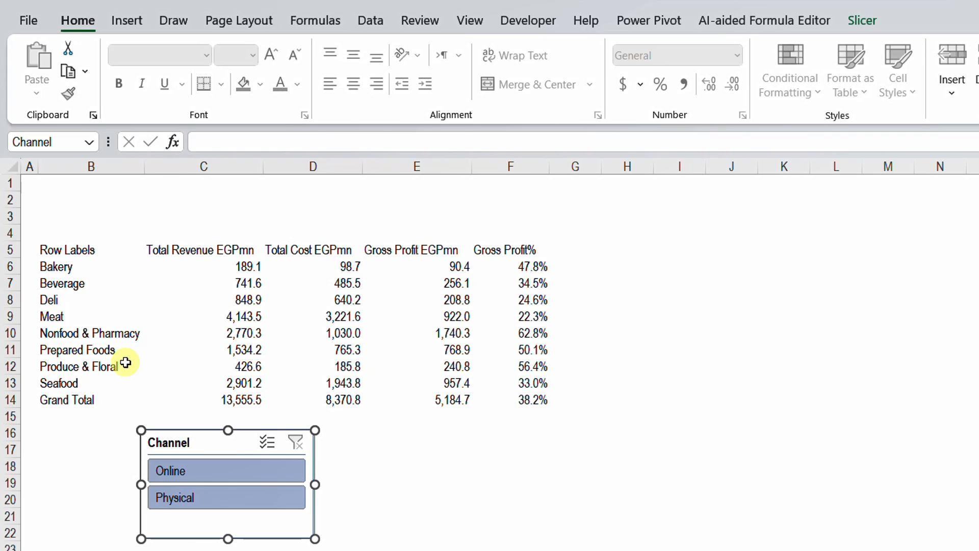
Move the Channel slicer beside the table and regroup the rows into Food & Beverage, Prepared Foods and Nonfood sections above Grand Total
click(66, 348)
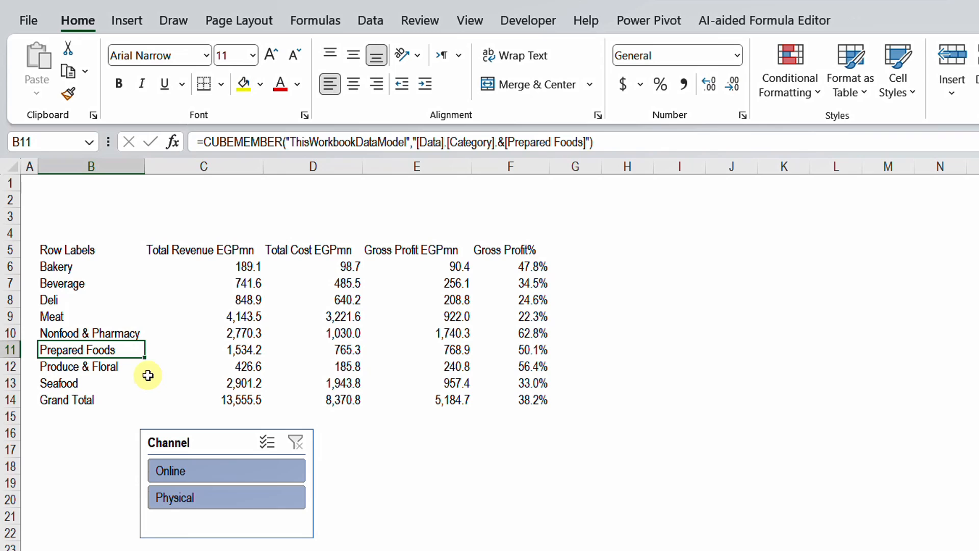
drag(168, 442, 620, 352)
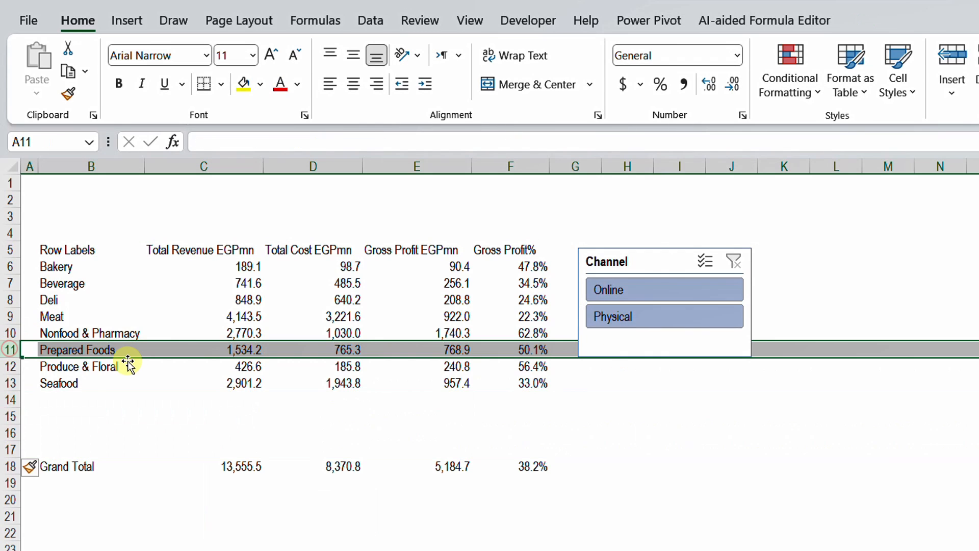
drag(188, 368, 73, 424)
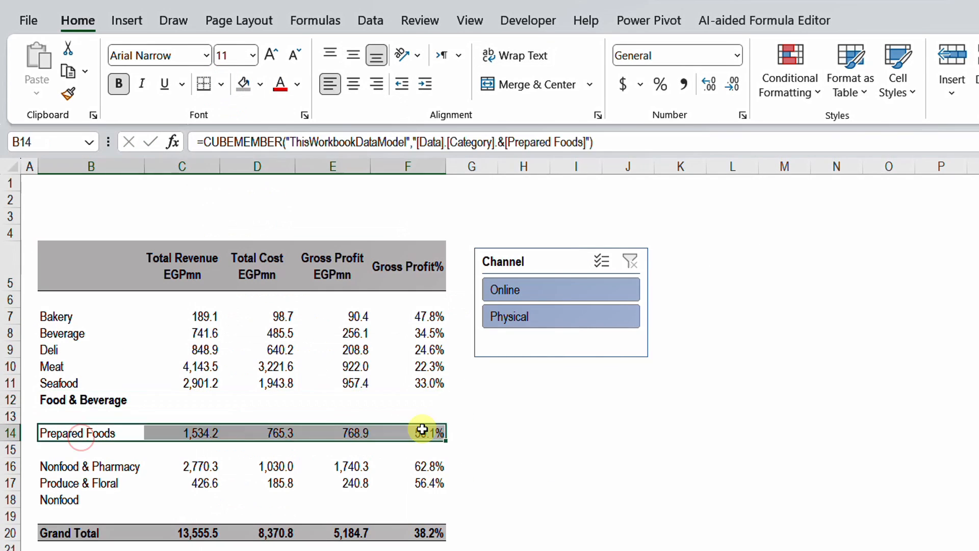
Bold the Prepared Foods row, add border lines above the subtotal rows, and apply a gray style to the Channel slicer
drag(76, 366, 401, 363)
click(643, 499)
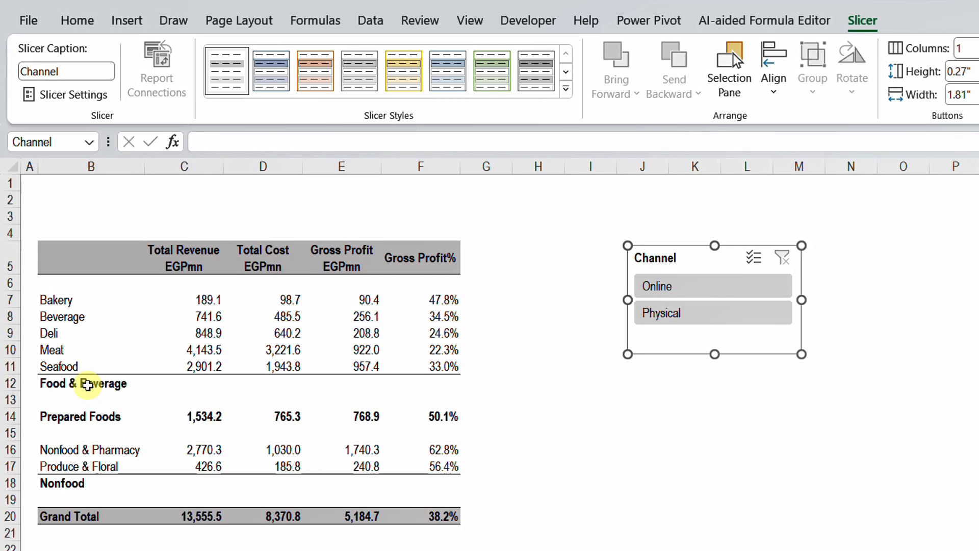
Total revenue, cost and gross profit for rows 7 to 11 in the Food & Beverage row with SUM formulas in C12:E12
click(87, 385)
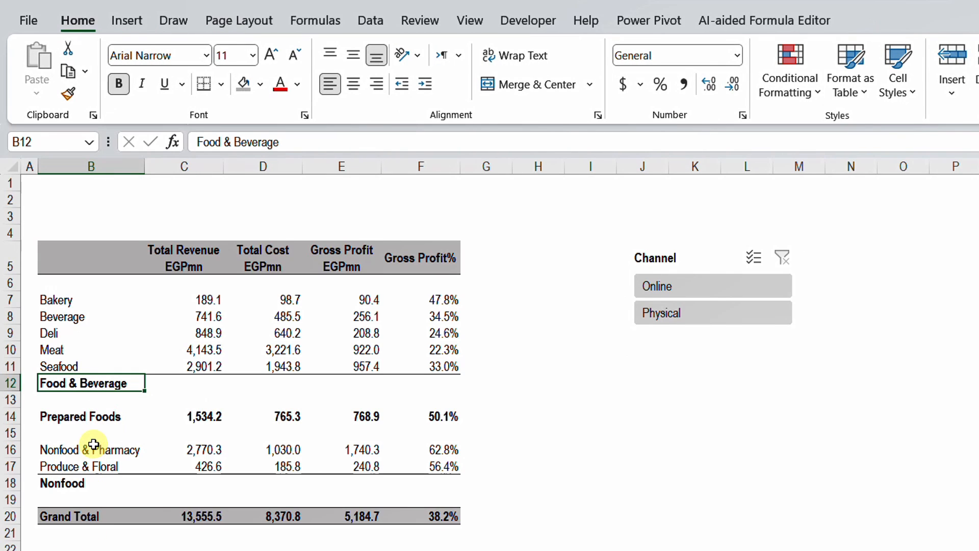
click(76, 487)
click(198, 383)
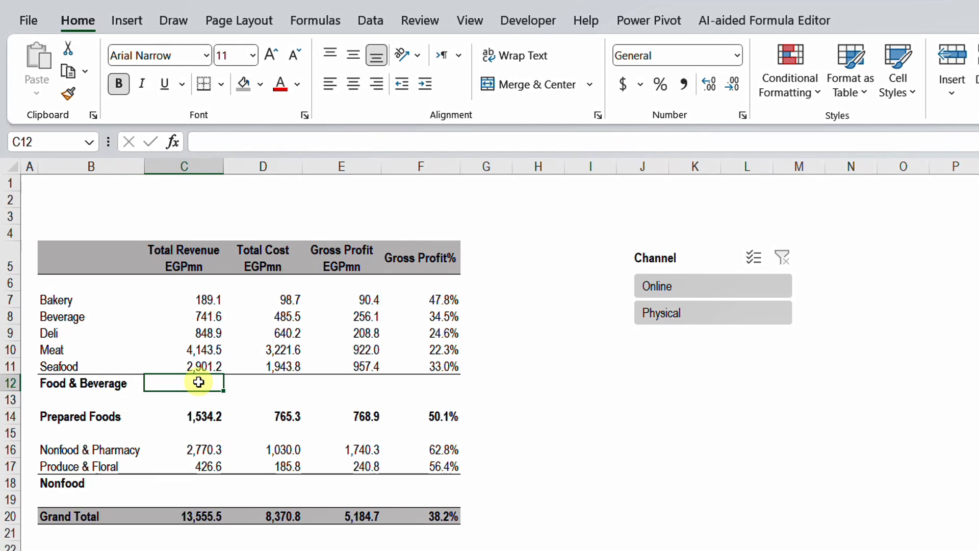
key(shift+Right)
key(shift+Right)
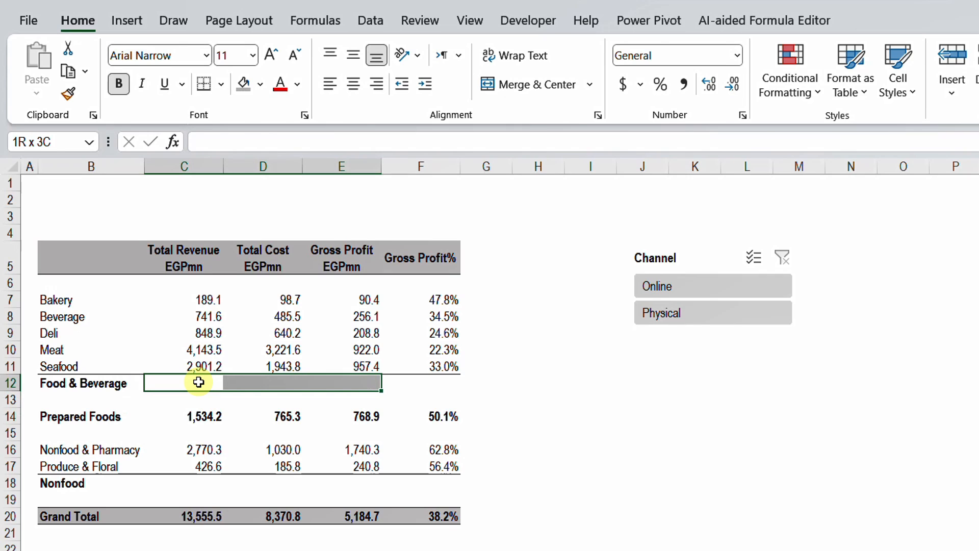
key(alt+equal)
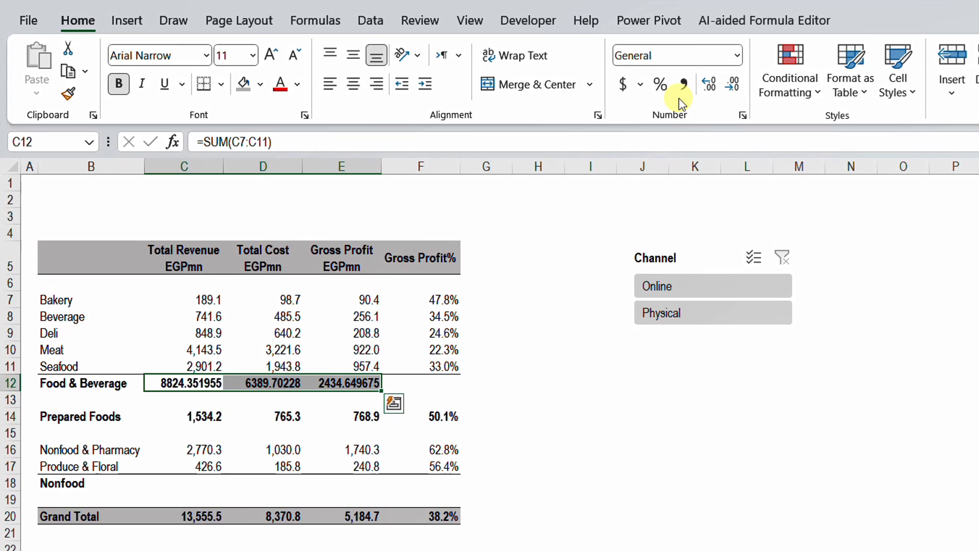
Calculate the Food & Beverage gross profit percentage in F12 with =E12/C12
click(447, 387)
text(=)
key(Left)
text(/)
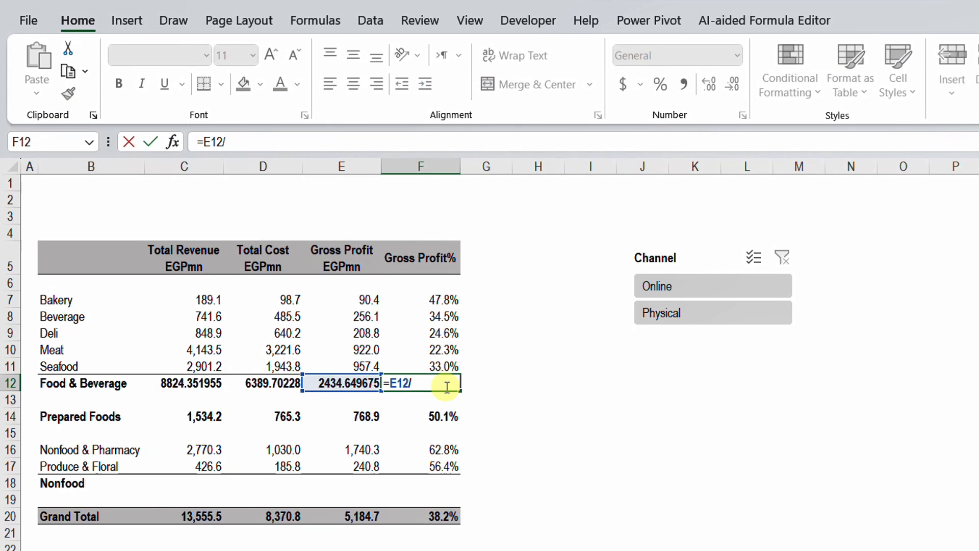
key(Left)
key(Left)
key(Left)
key(Return)
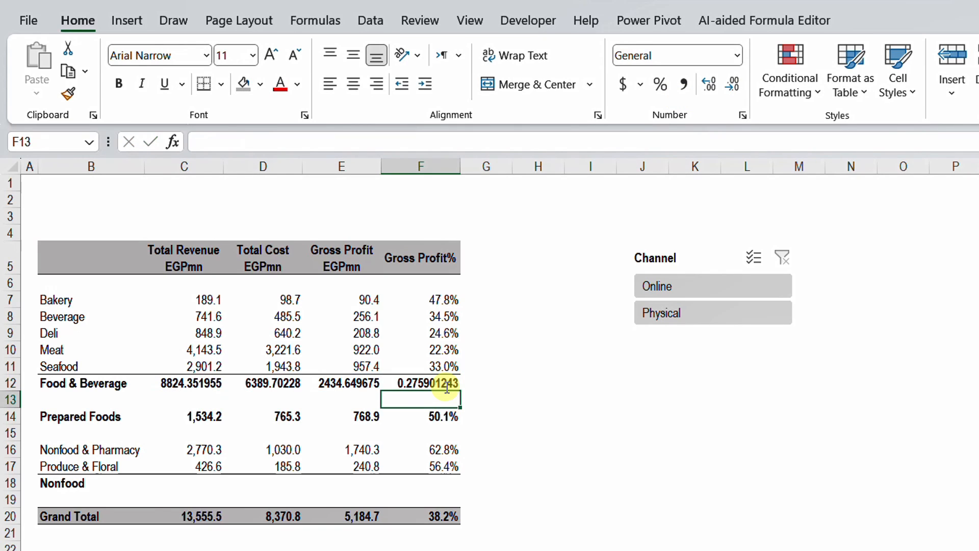
Sum the Nonfood revenue, cost and gross profit in C18:E18 and calculate its gross profit percentage in F18 as =E18/C18
click(213, 482)
key(shift+Right)
key(shift+Right)
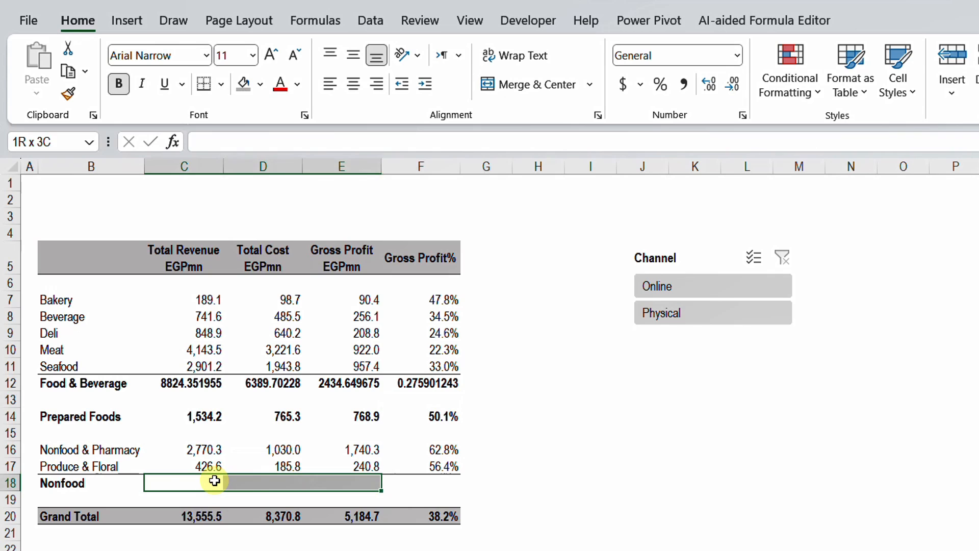
key(alt+equal)
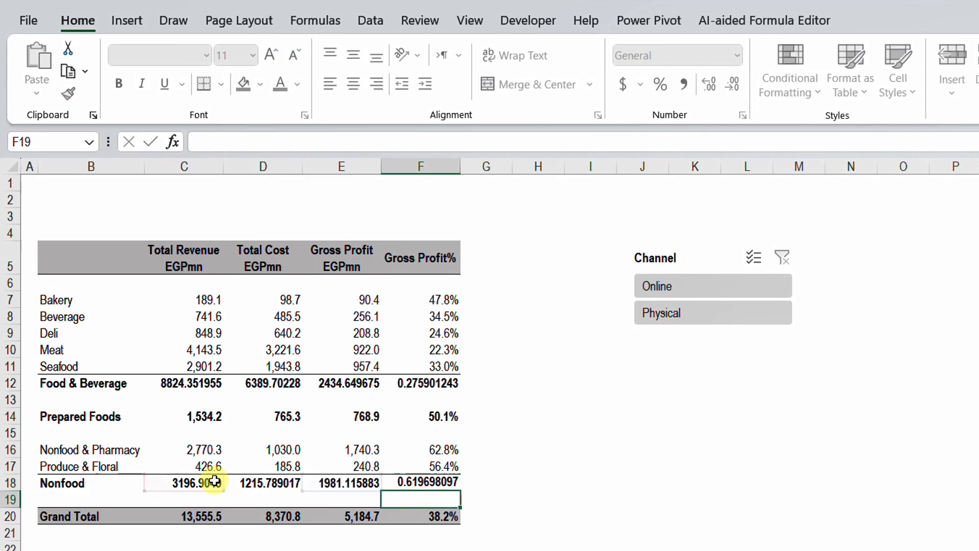
key(Up)
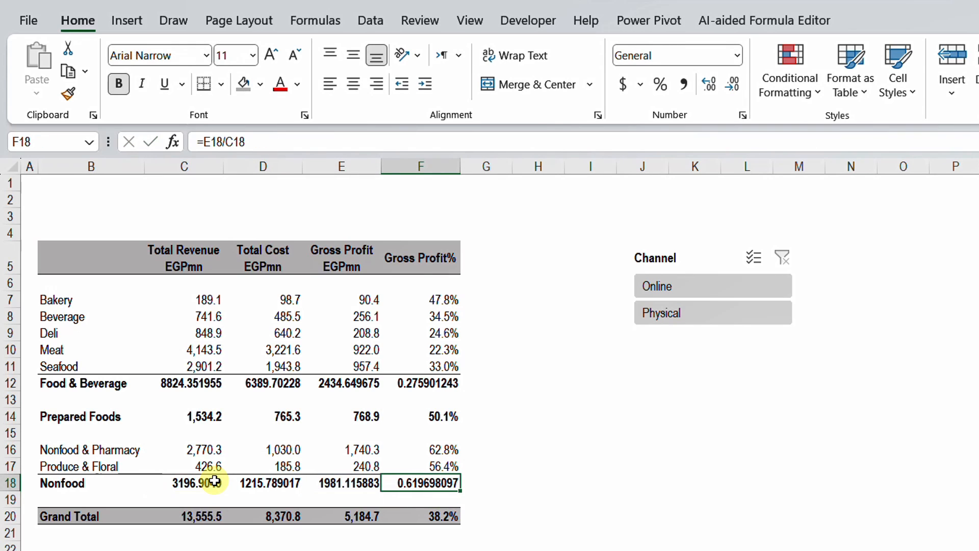
Format F12 and F18 as percentages with one decimal, and C12:E12 and C18:E18 with thousands separators and one decimal
ctrl+click(440, 378)
click(660, 84)
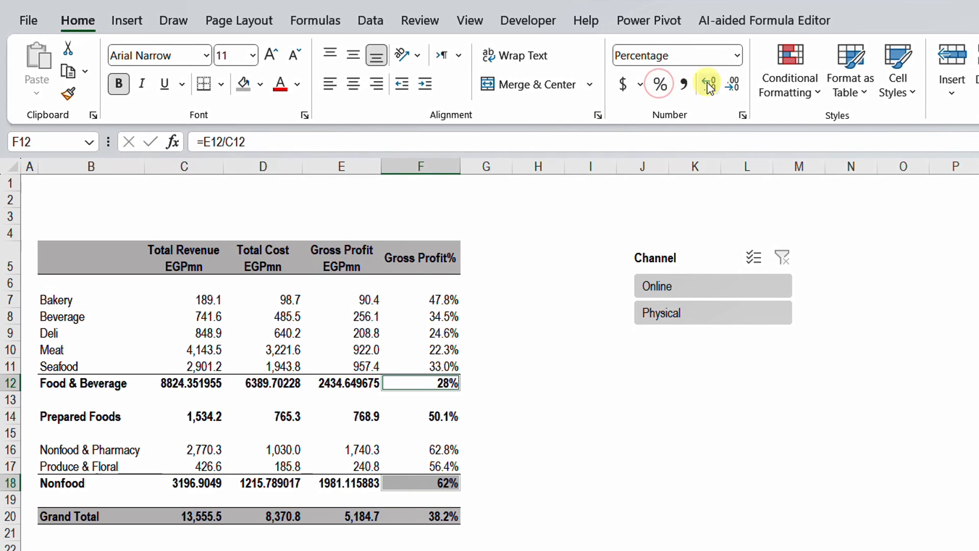
click(709, 84)
drag(365, 383, 209, 387)
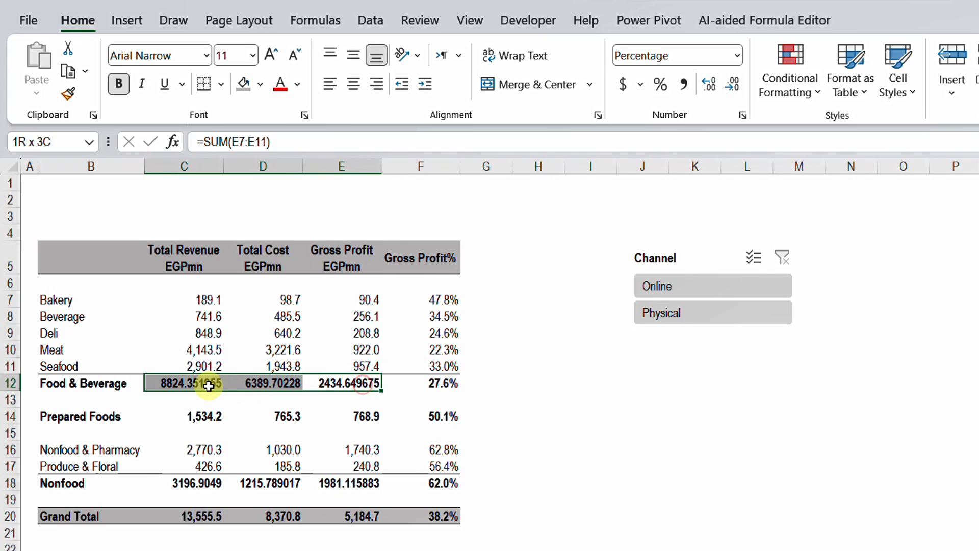
ctrl+drag(199, 484, 358, 484)
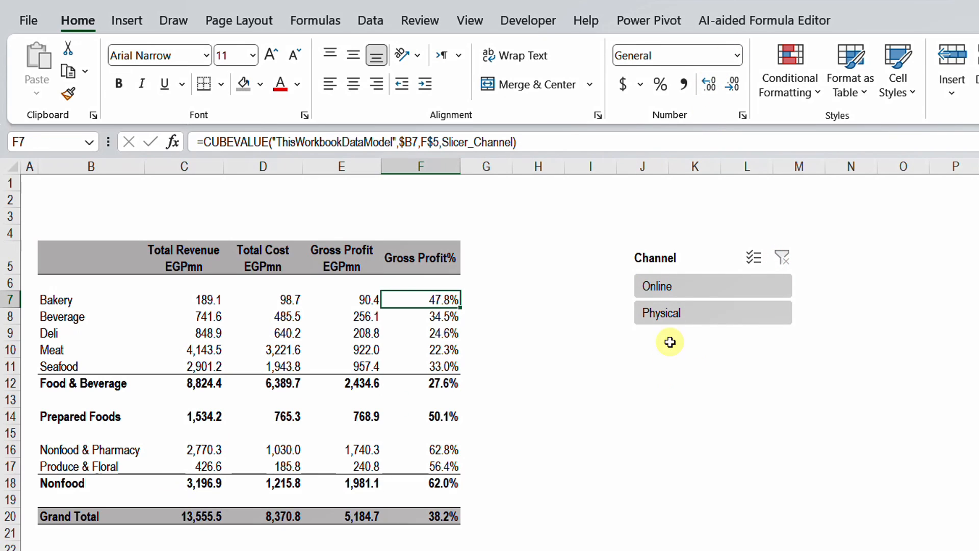
Test the restructured report with the Channel slicer set to Online and to Physical, and clear the filter
click(680, 288)
click(680, 314)
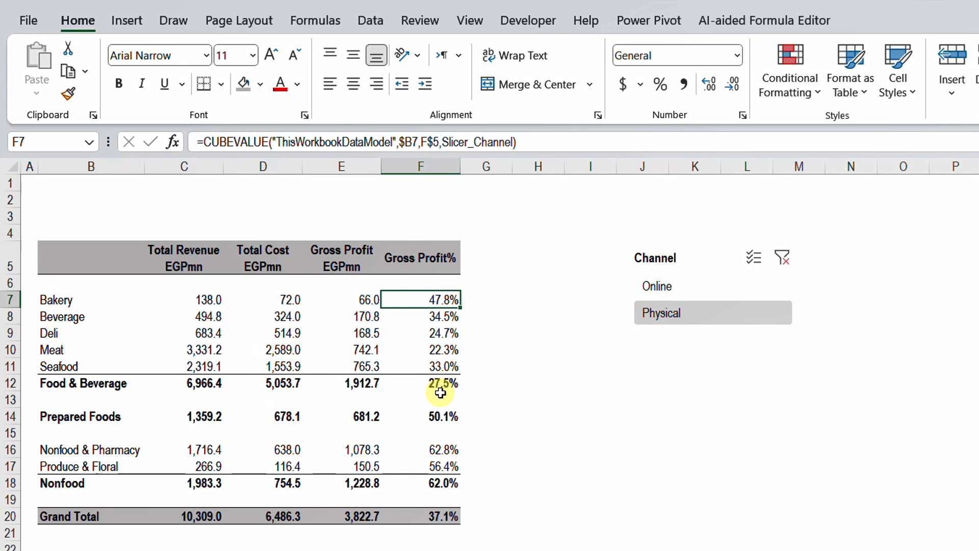
click(786, 259)
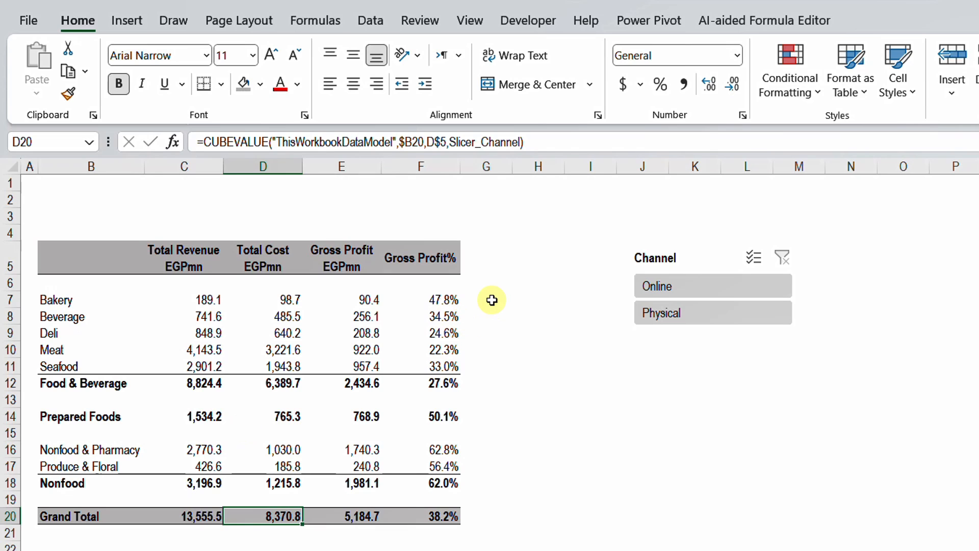
Narrow column G into a spacer, copy the Gross Profit% header from F5 into H5, and widen column H
drag(512, 168, 477, 170)
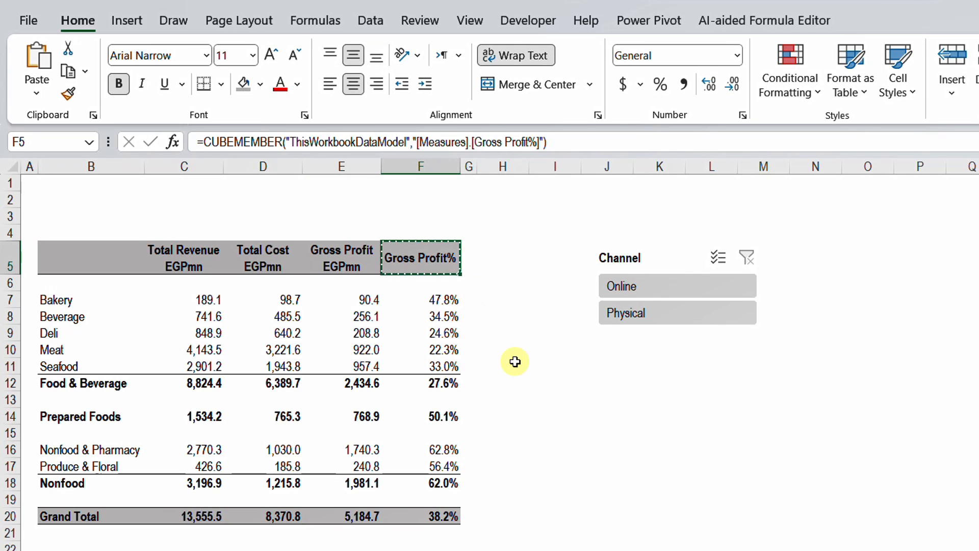
key(Right)
key(Right)
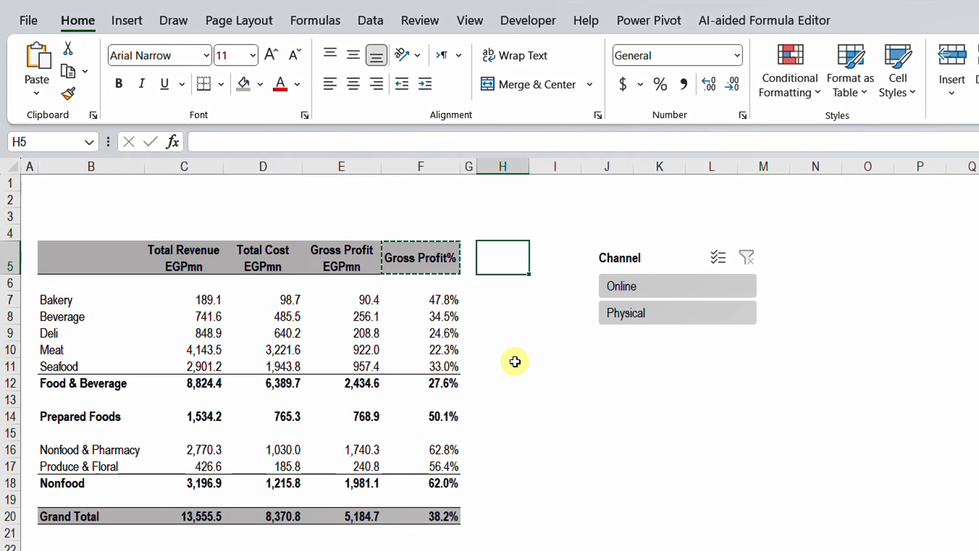
key(ctrl+v)
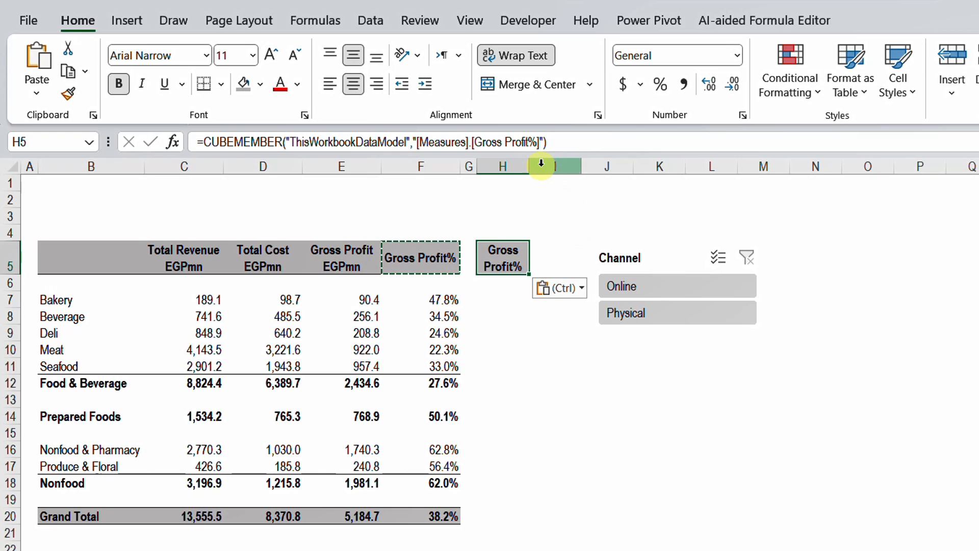
drag(532, 165, 547, 166)
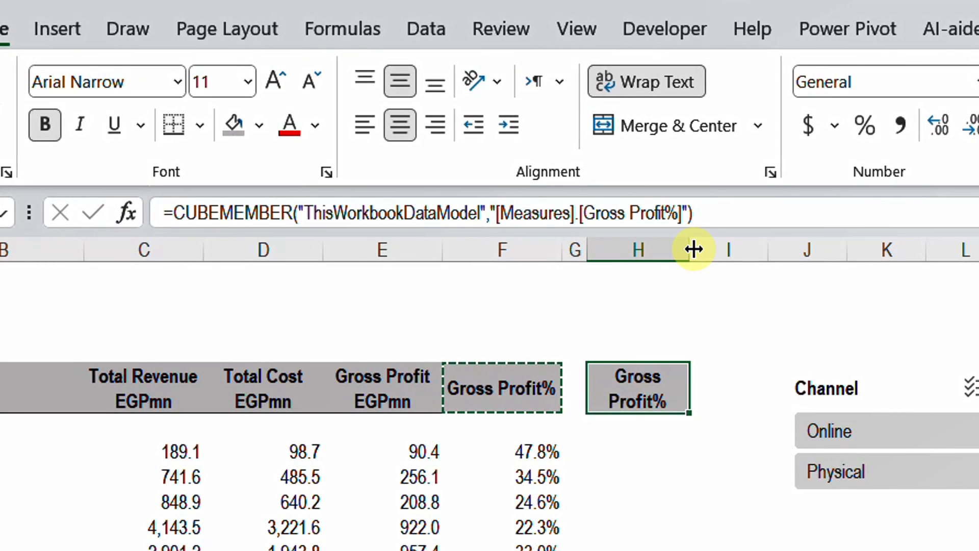
Change the CUBEMEMBER expression in H5 to [Measures].[LY Revenue EGPmn]
click(582, 212)
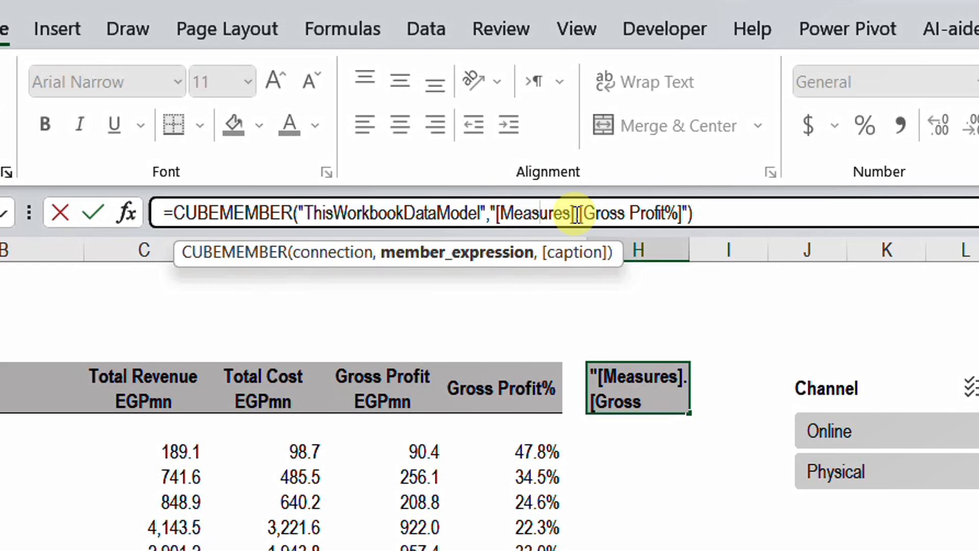
click(684, 212)
text(")
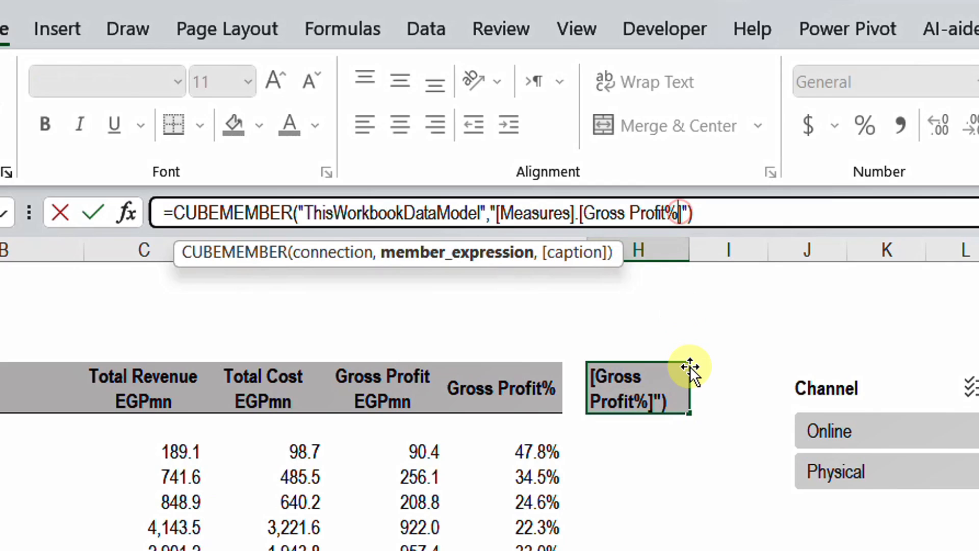
key(BackSpace)
key(BackSpace)
key(BackSpace)
key(BackSpace)
key(BackSpace)
key(BackSpace)
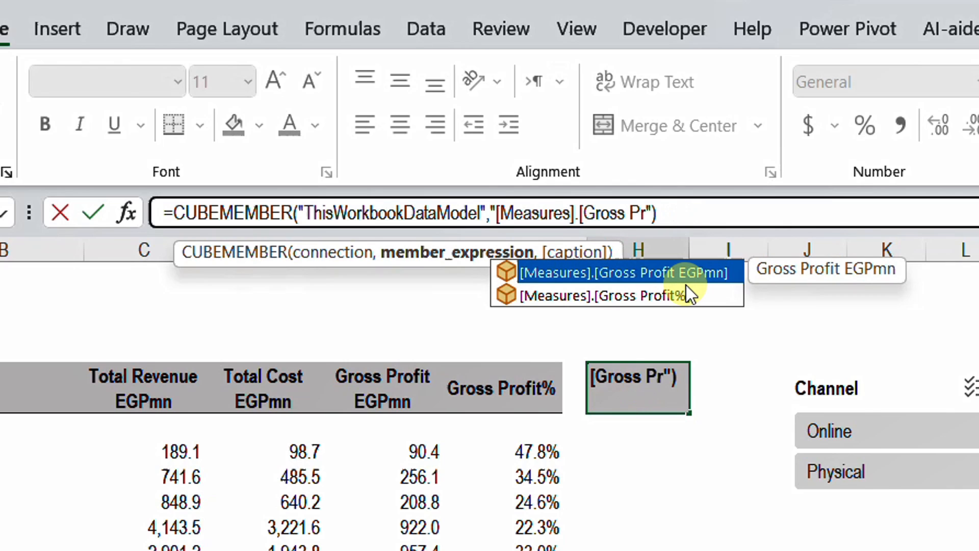
key(BackSpace)
key(BackSpace)
key(BackSpace)
key(BackSpace)
key(BackSpace)
key(BackSpace)
key(BackSpace)
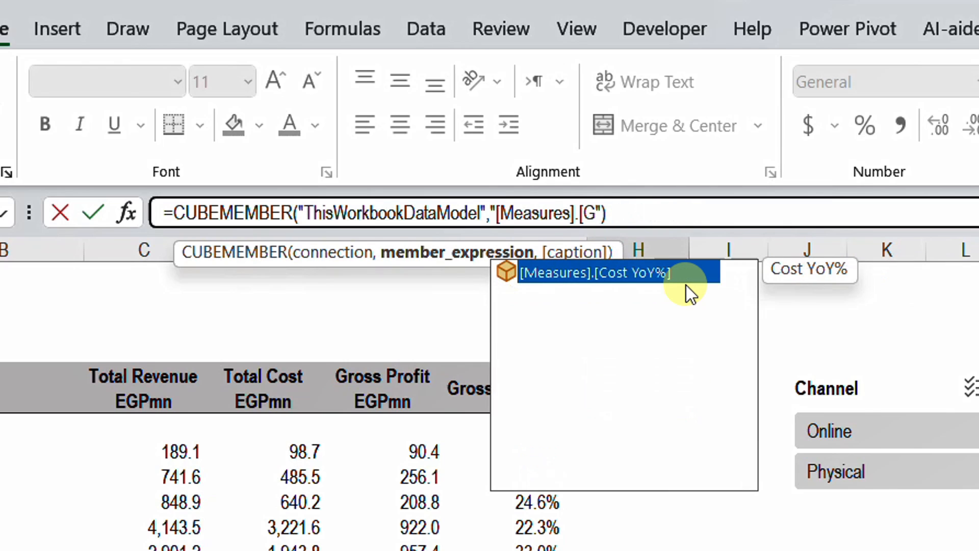
key(BackSpace)
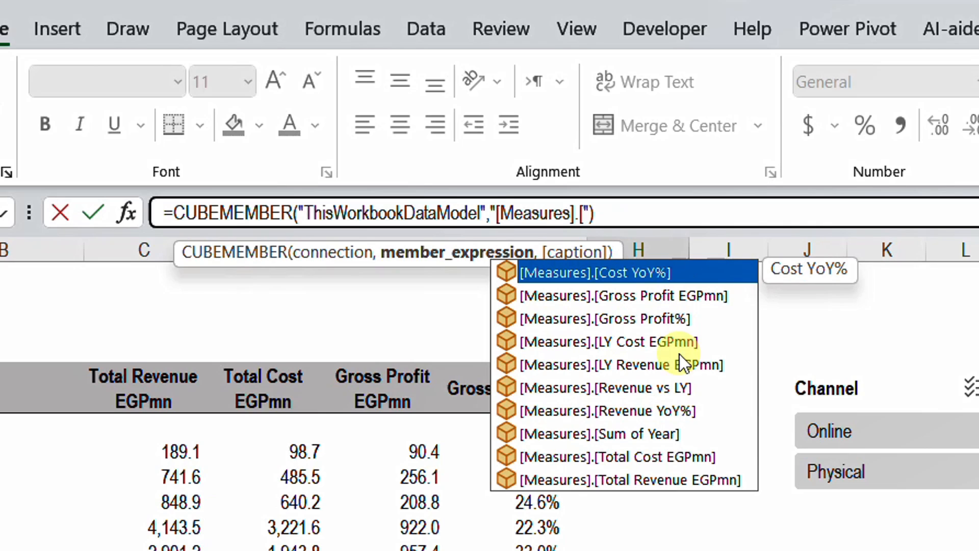
click(669, 364)
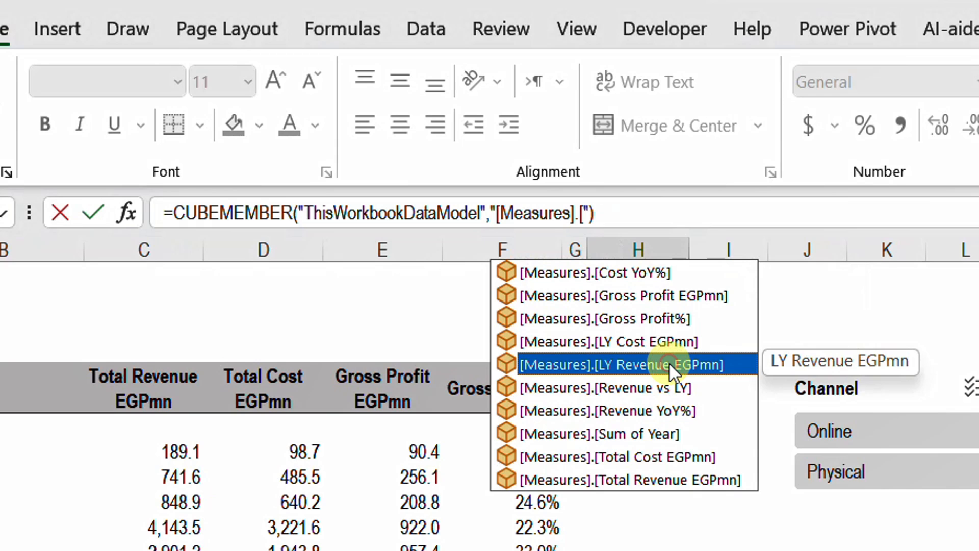
double_click(669, 364)
key(Return)
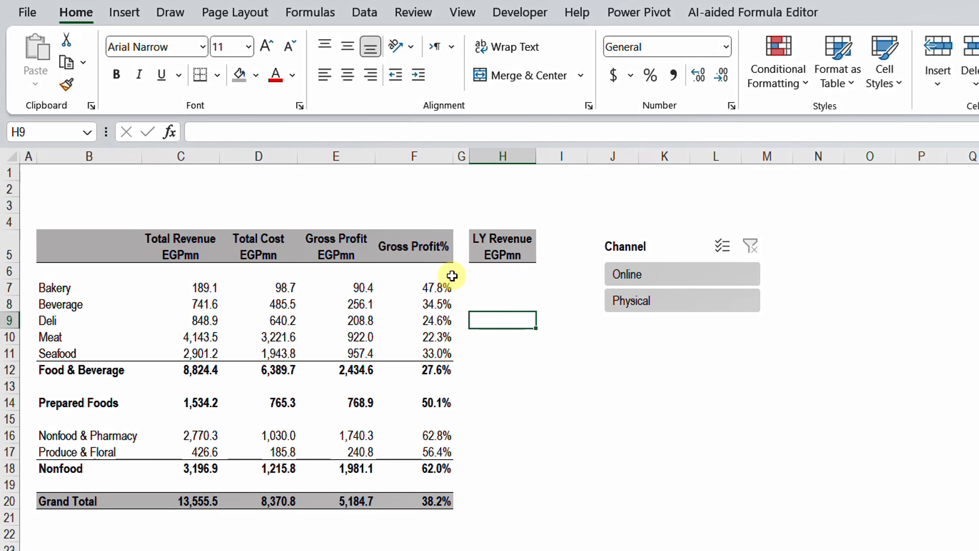
Copy the Gross Profit EGPmn formulas and formatting from E7:E20 into H7:H20 to fill the LY Revenue column
drag(371, 287, 362, 500)
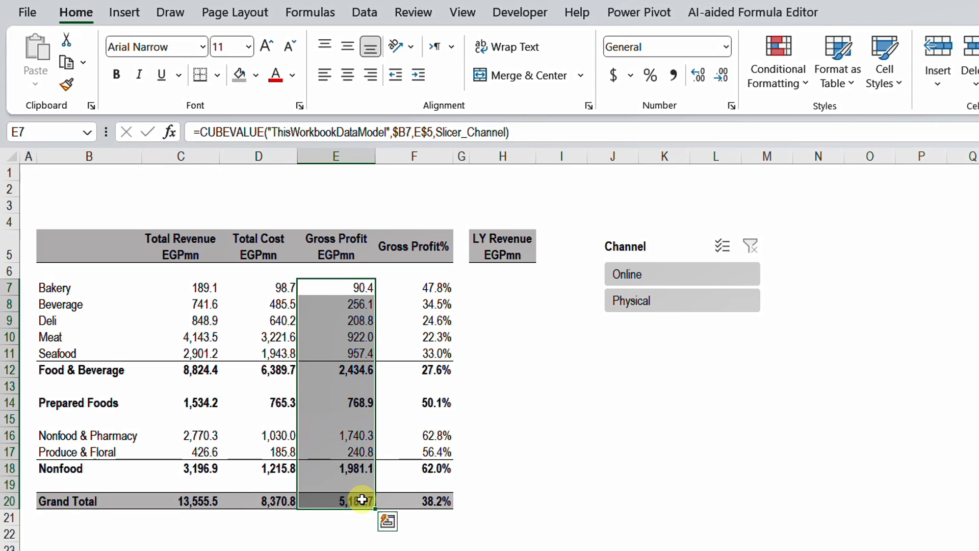
key(ctrl+c)
key(Right)
key(Right)
key(Right)
key(ctrl+v)
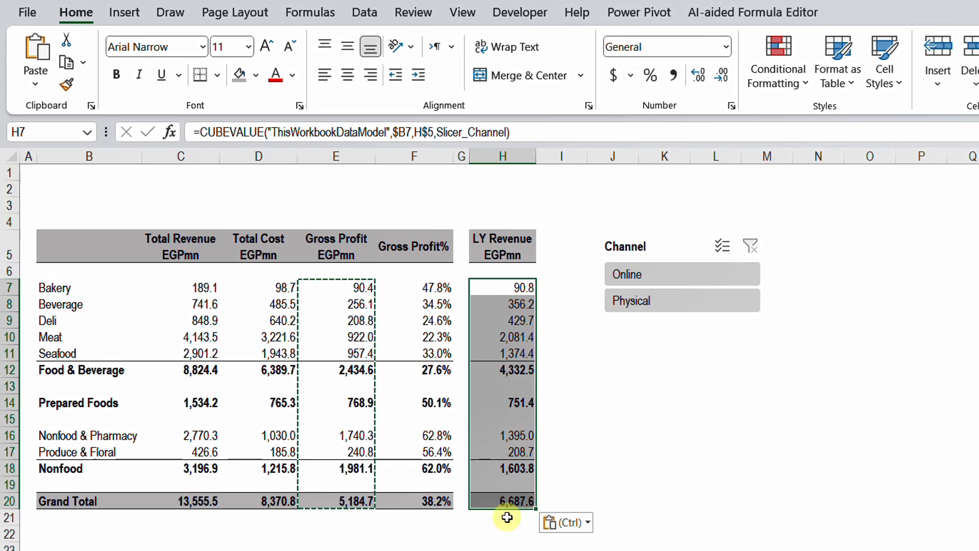
key(Escape)
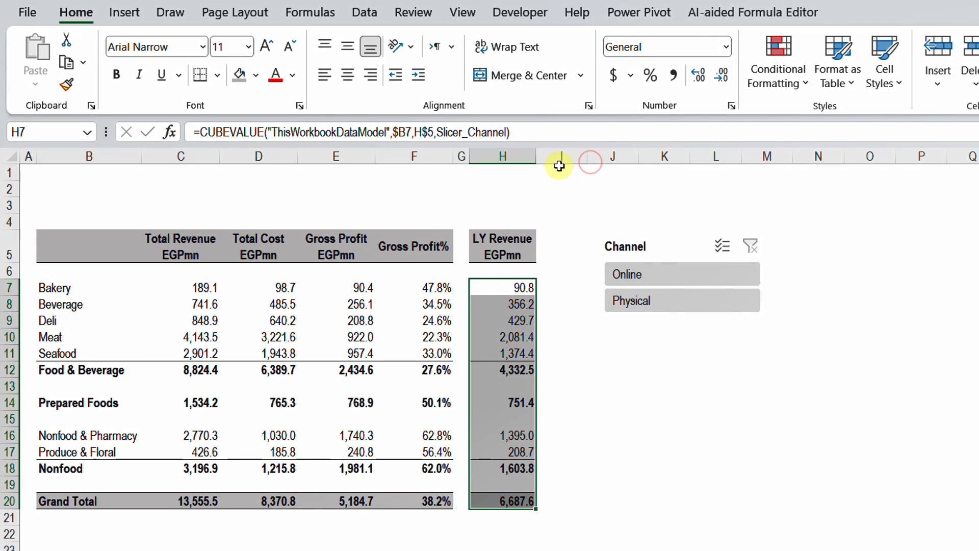
Copy the LY Revenue EGPmn header from H5 into I5 and widen column I to fit it
click(519, 245)
key(ctrl+c)
key(Right)
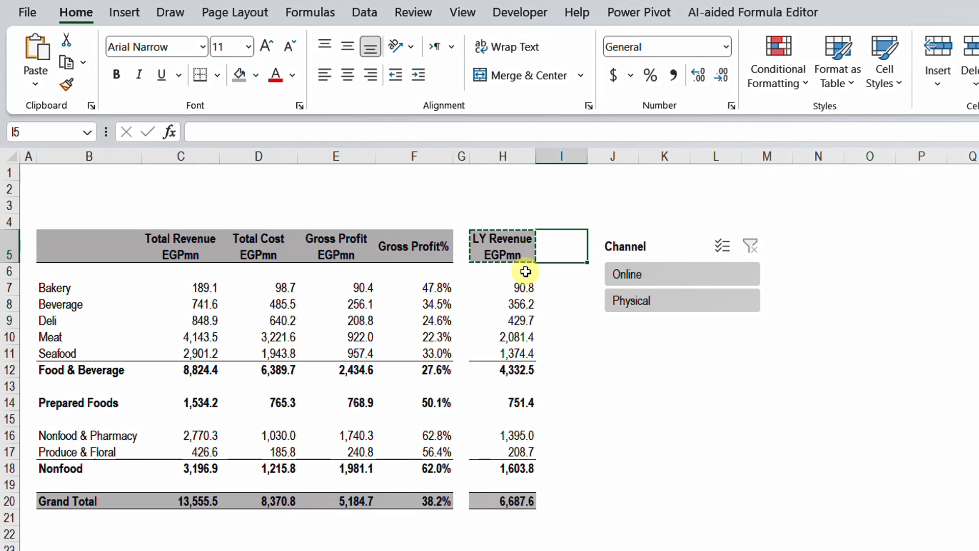
key(ctrl+v)
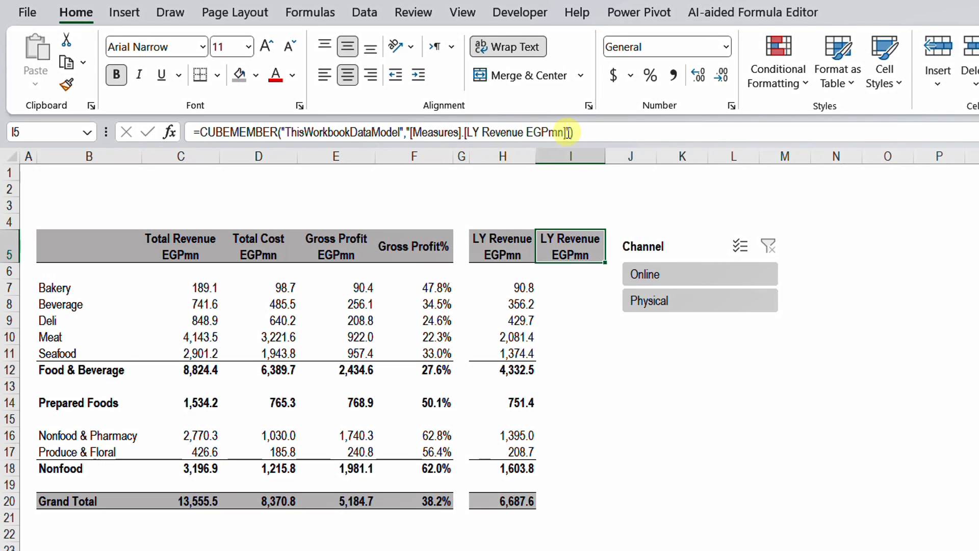
Change the CUBEMEMBER expression in I5 to [Measures].[Revenue YoY%]
click(568, 133)
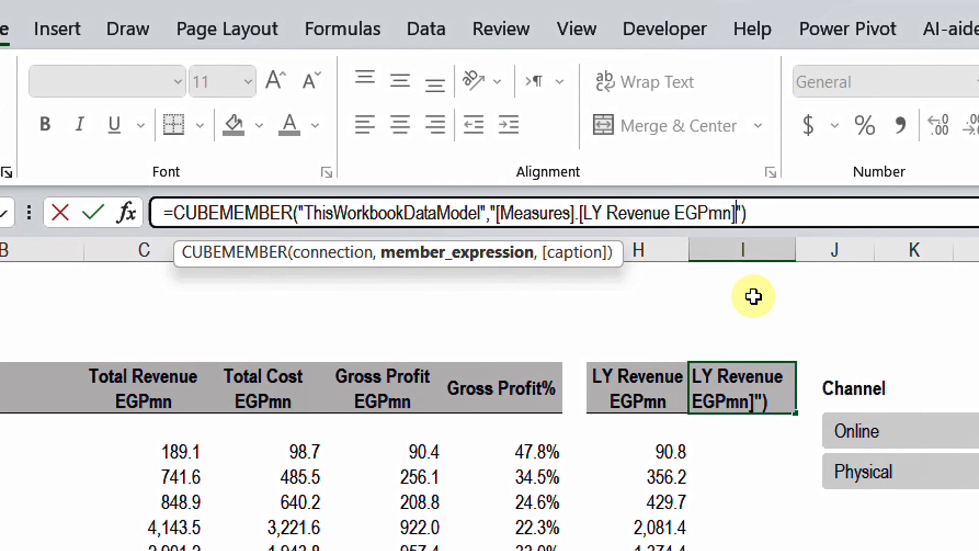
key(BackSpace)
key(BackSpace)
key(BackSpace)
key(BackSpace)
key(BackSpace)
key(BackSpace)
key(BackSpace)
key(BackSpace)
key(BackSpace)
key(BackSpace)
key(BackSpace)
key(BackSpace)
key(BackSpace)
key(BackSpace)
key(BackSpace)
key(BackSpace)
key(BackSpace)
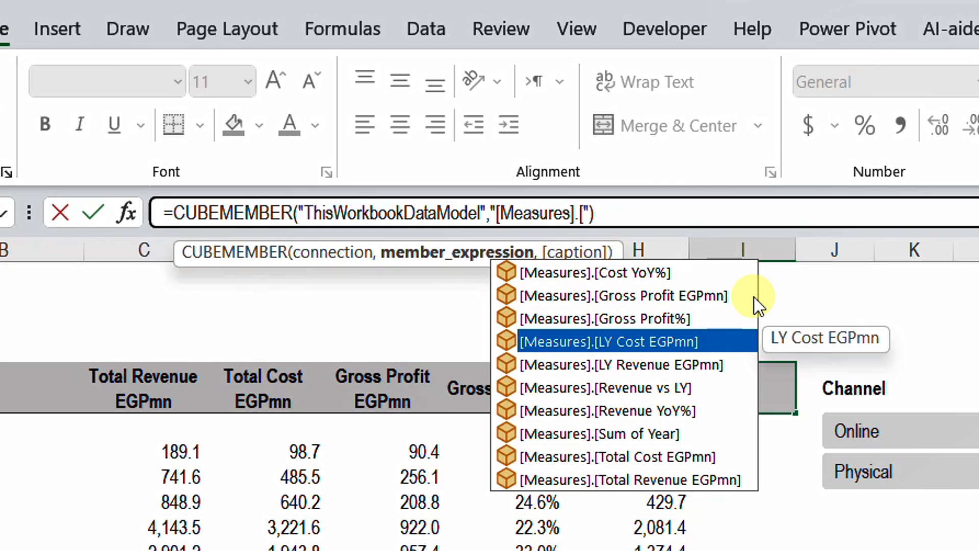
key(Down)
key(Down)
key(Down)
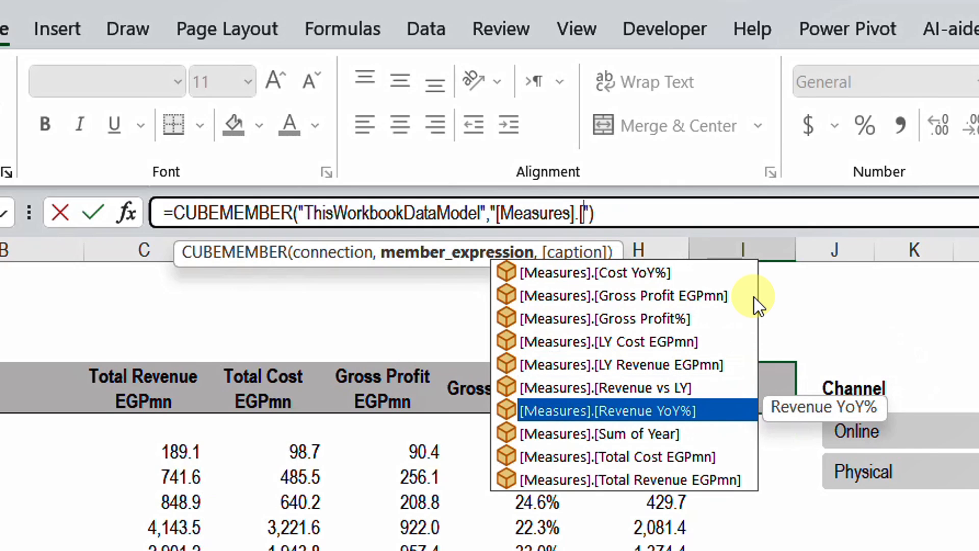
key(Tab)
key(Return)
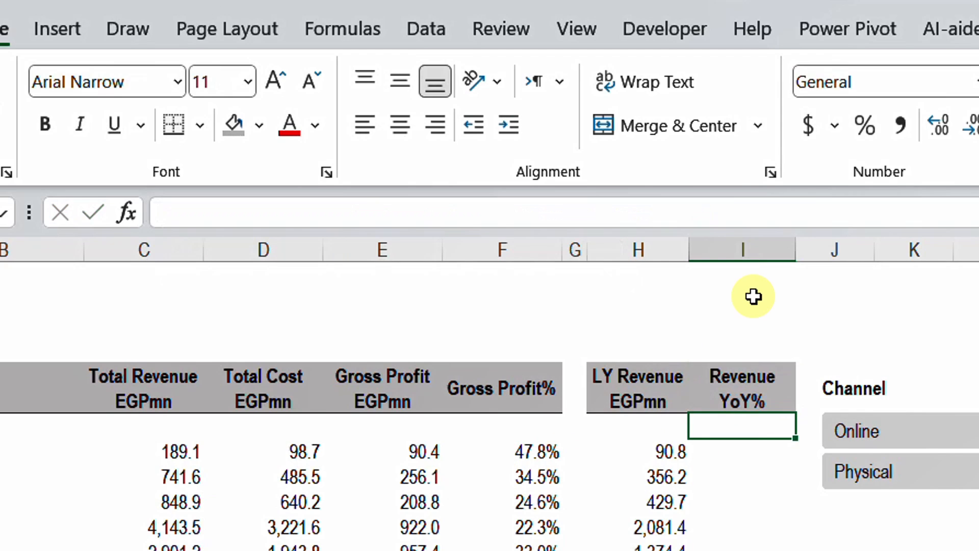
Copy the Gross Profit% formulas and formatting from F7:F20 into I7:I20 to fill the Revenue YoY% column
key(Left)
key(Left)
key(Left)
key(Down)
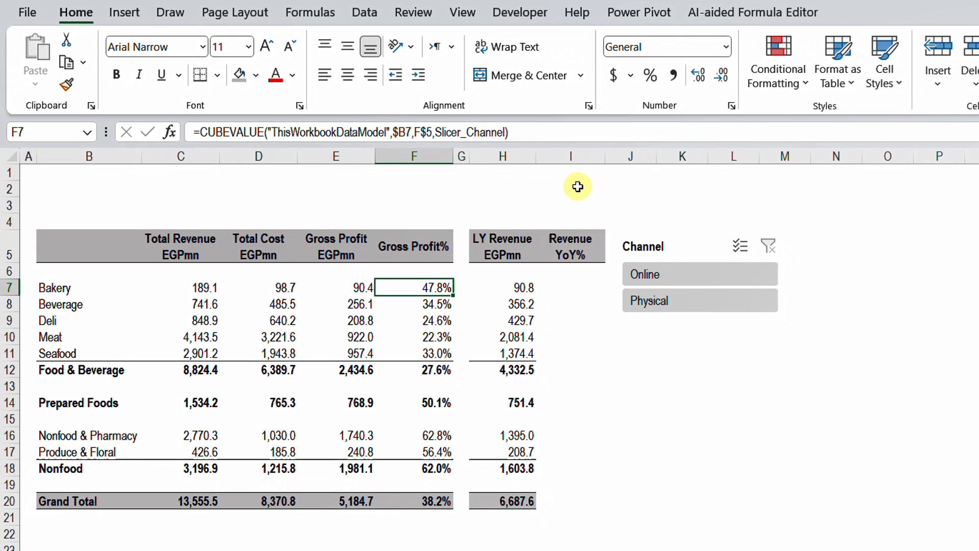
key(shift+Down)
key(shift+Down)
key(shift+Down)
key(shift+Down)
key(shift+Down)
key(shift+Down)
key(shift+Down)
key(shift+Down)
key(shift+Down)
key(shift+Down)
key(shift+Down)
key(shift+Down)
key(shift+Down)
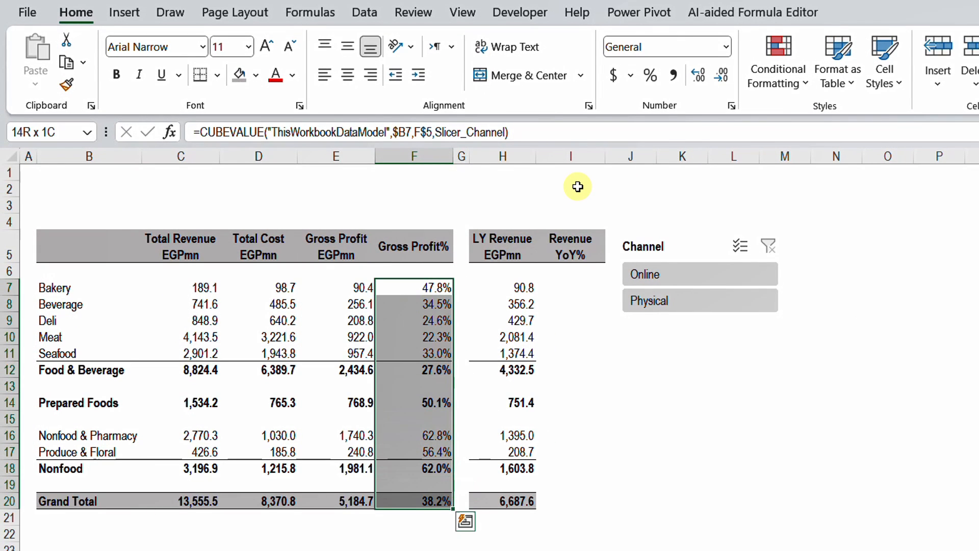
key(ctrl+c)
key(Right)
key(Right)
key(Right)
key(Right)
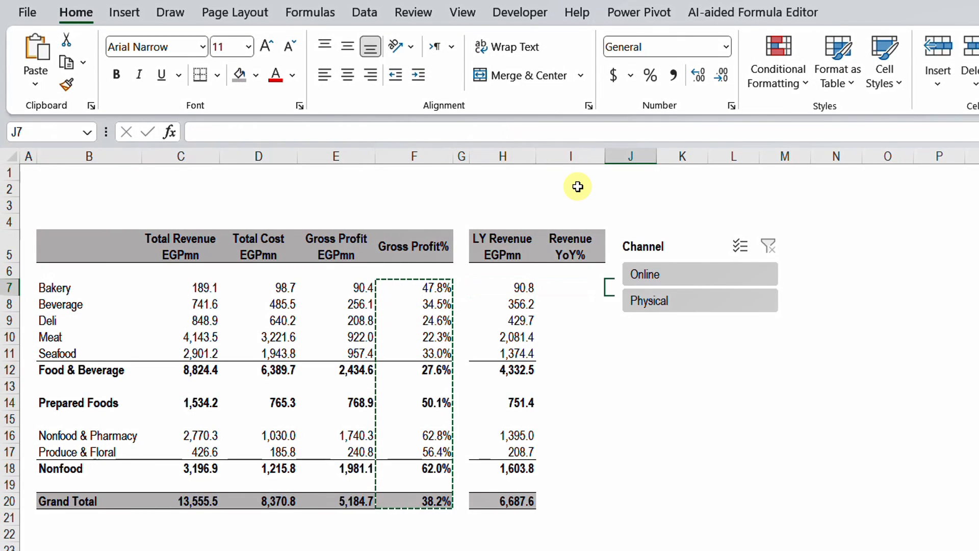
key(Left)
key(ctrl+v)
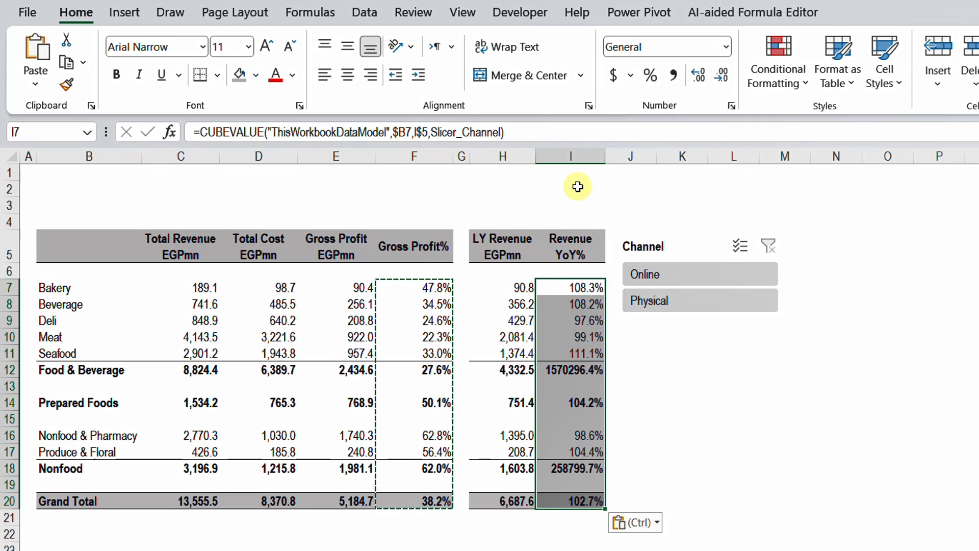
key(Escape)
Replace the Food & Beverage Revenue YoY% formula in I12 with =C12/H12-1
key(ctrl+Down)
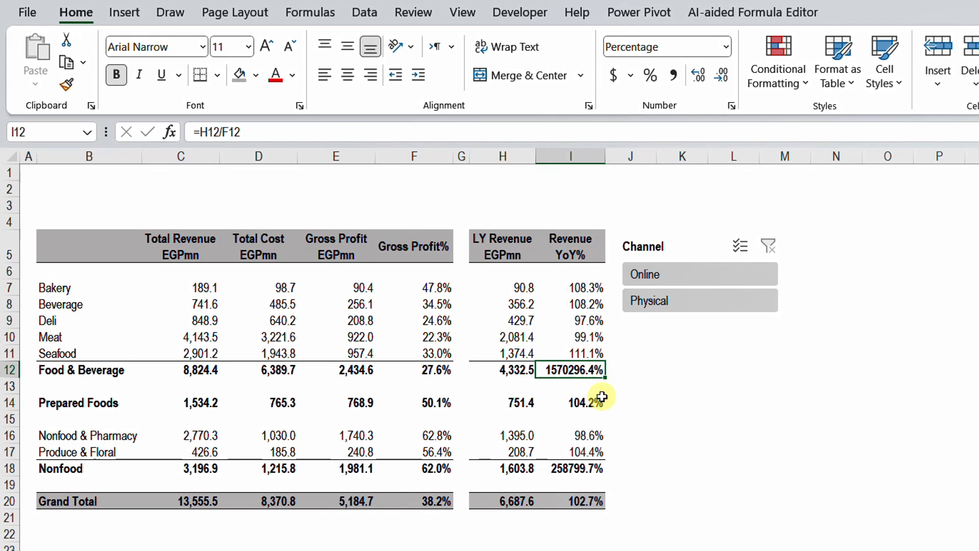
key(F2)
key(Escape)
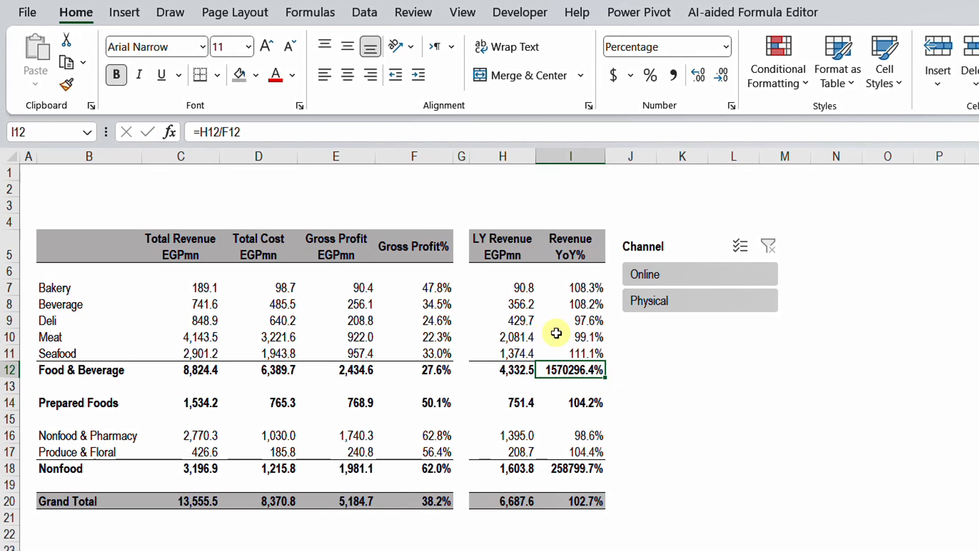
text(=)
key(Left)
key(Left)
key(Left)
key(Left)
key(Left)
key(Left)
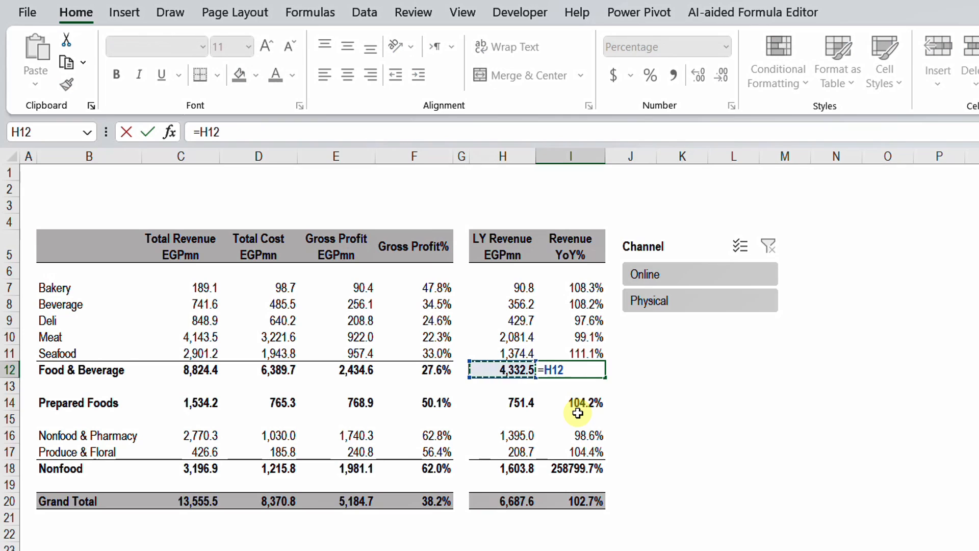
text(/)
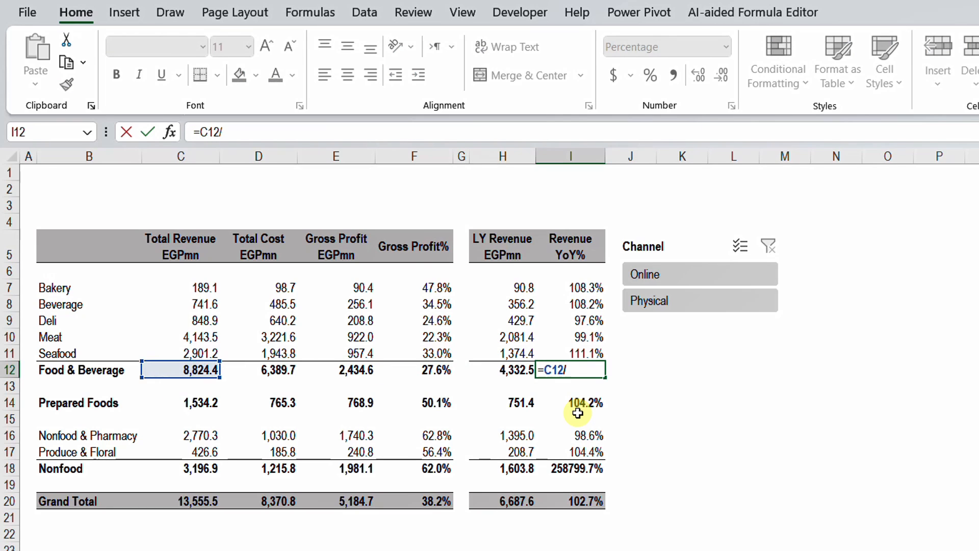
key(Left)
text(-1)
key(Return)
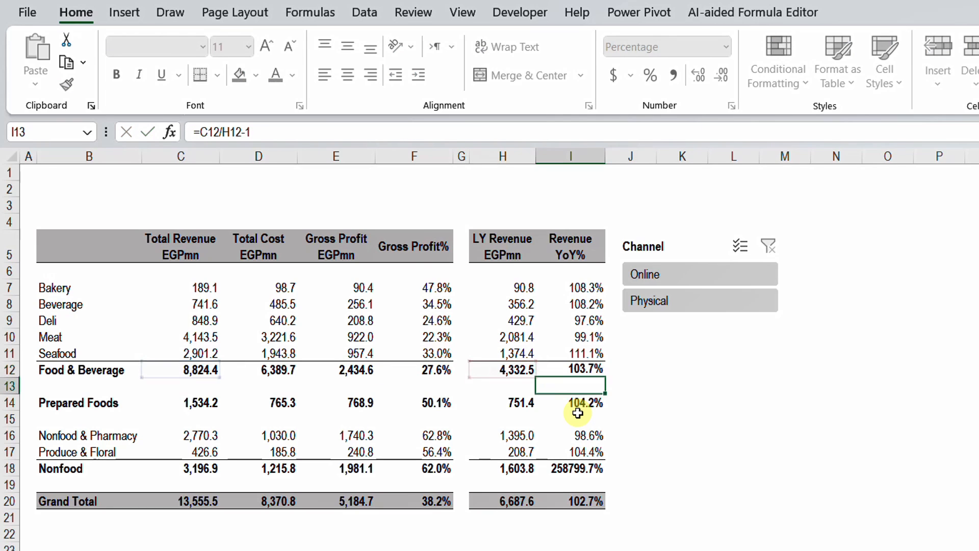
Copy the Food & Beverage Revenue YoY% formula from I12 into the Nonfood subtotal cell I18
key(Up)
key(ctrl+c)
key(Down)
key(Down)
key(Down)
key(Down)
key(Down)
key(Down)
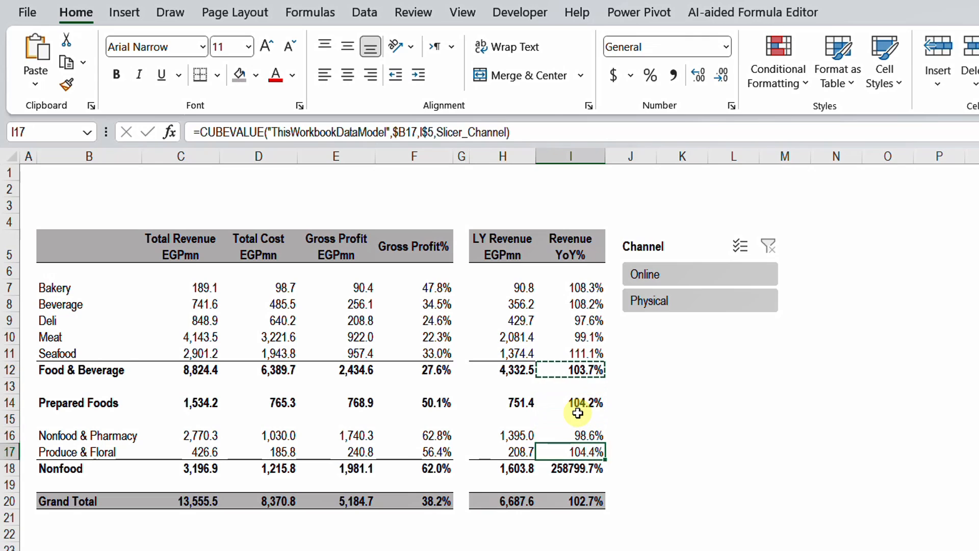
key(ctrl+v)
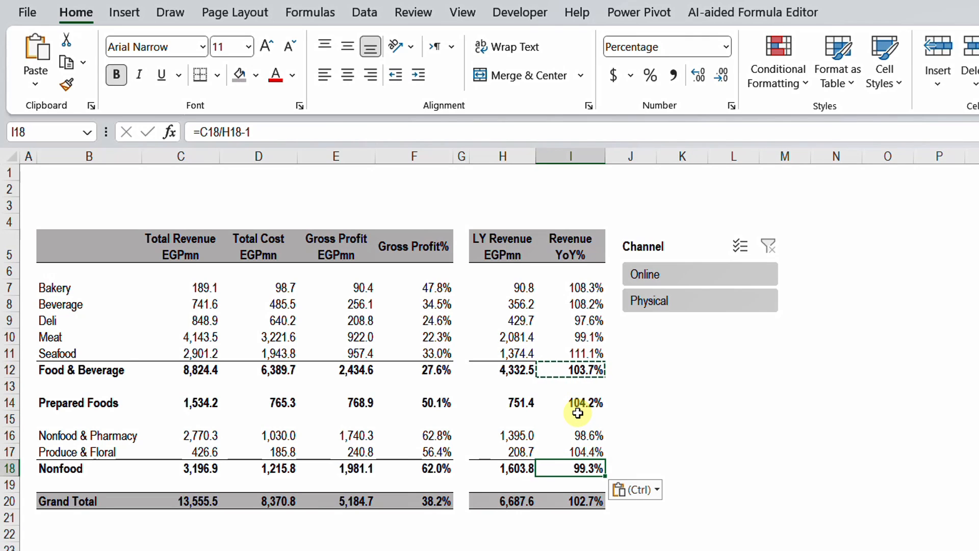
key(Escape)
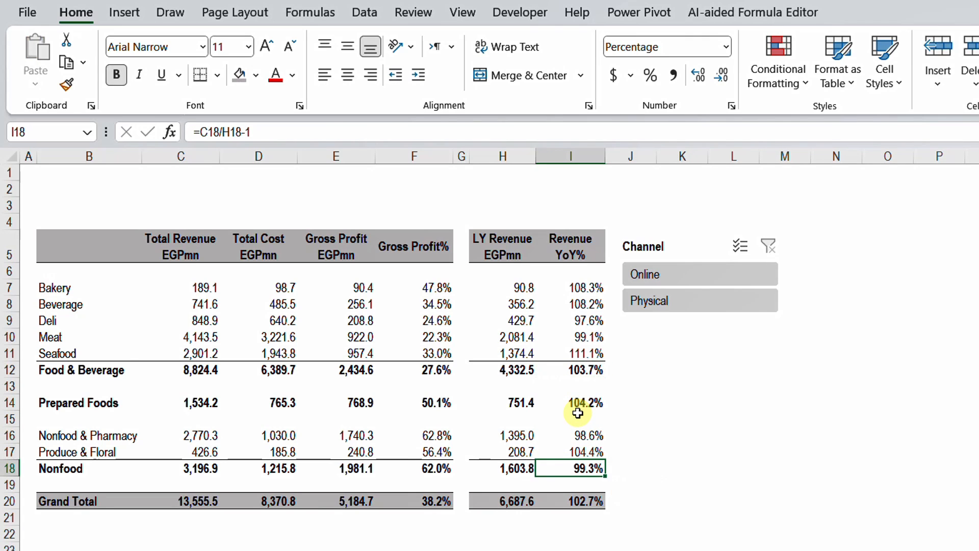
Test the extended report with the Channel slicer set to Online and to Physical, and clear the filter
click(672, 278)
click(669, 304)
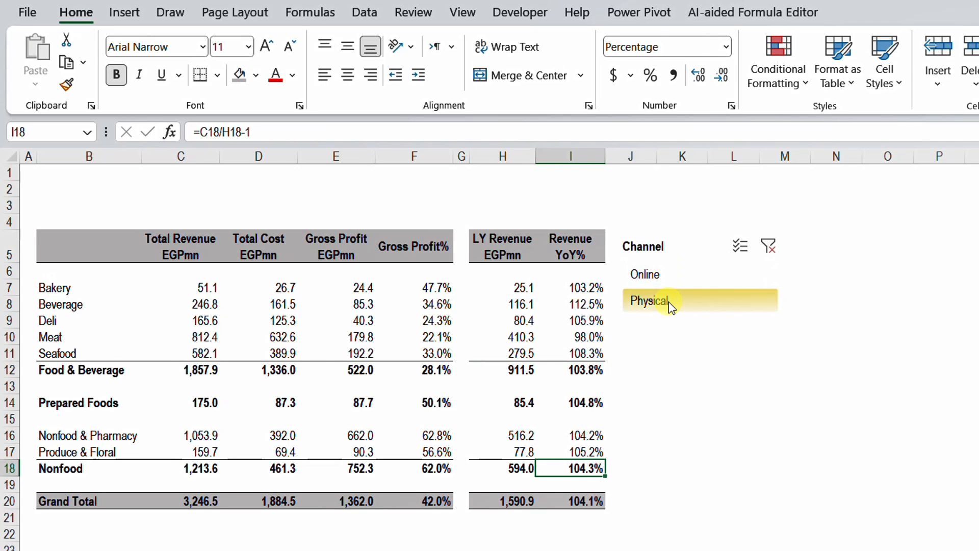
click(769, 250)
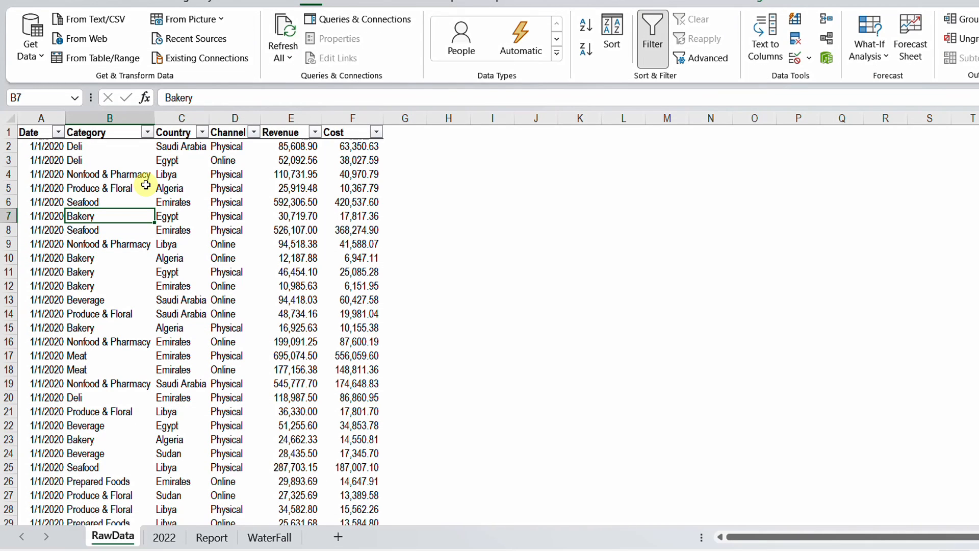
Check which years the Date column of the RawData sheet contains, leaving it unfiltered
click(59, 132)
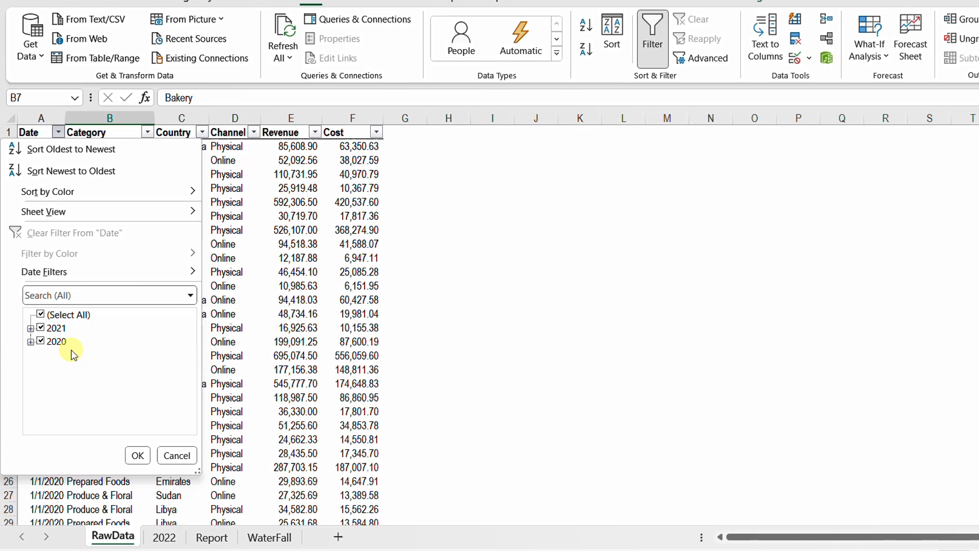
click(180, 444)
Copy all data rows from the 2022 sheet, starting at A2 and leaving out the header row
key(ctrl+Page_Down)
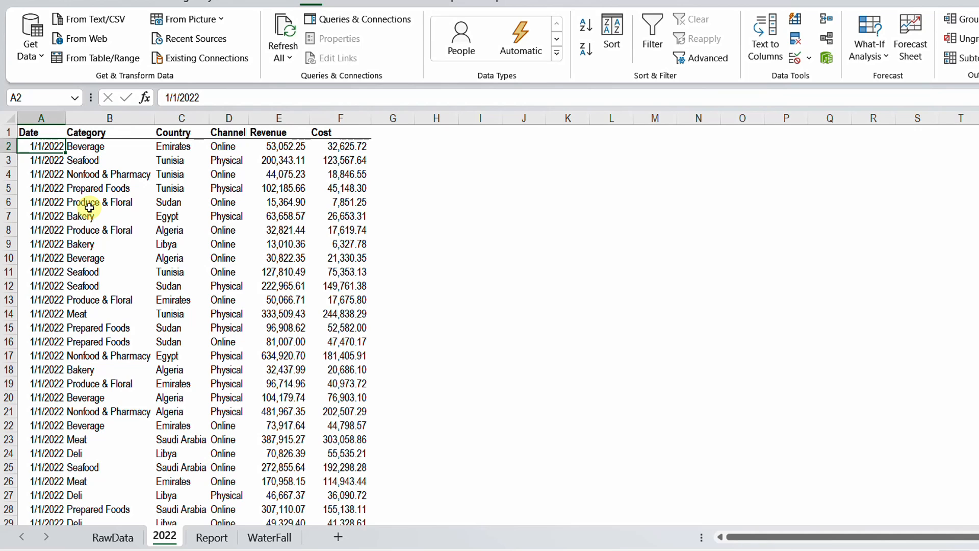
key(ctrl+shift+Right)
key(ctrl+shift+Down)
key(ctrl+c)
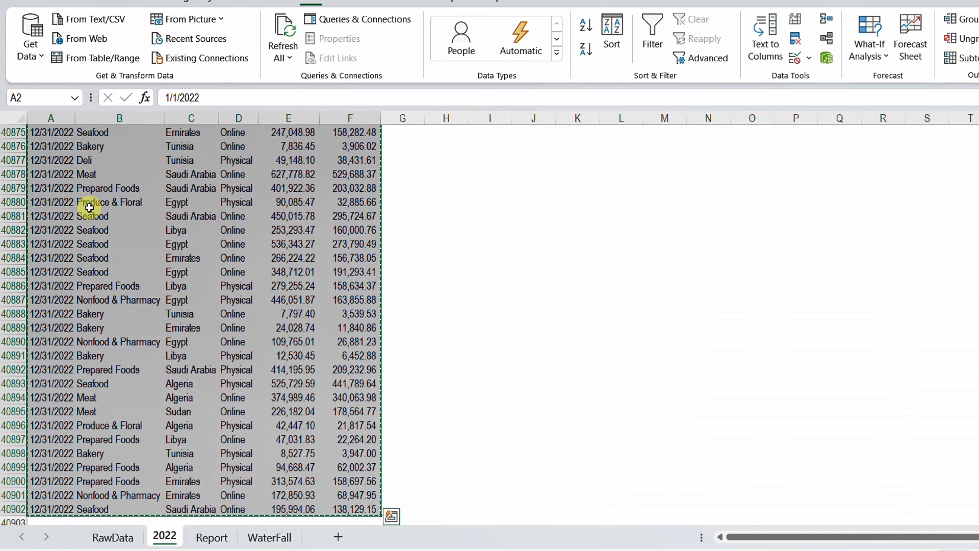
Append the copied 2022 rows to the RawData table from cell A81762 and go back to the table header
click(113, 537)
click(83, 303)
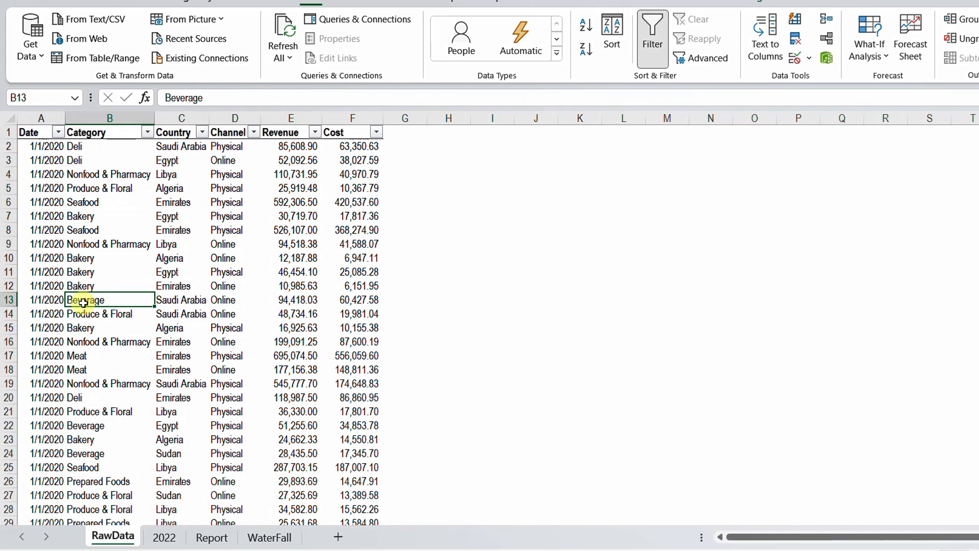
key(Left)
key(ctrl+Down)
key(Down)
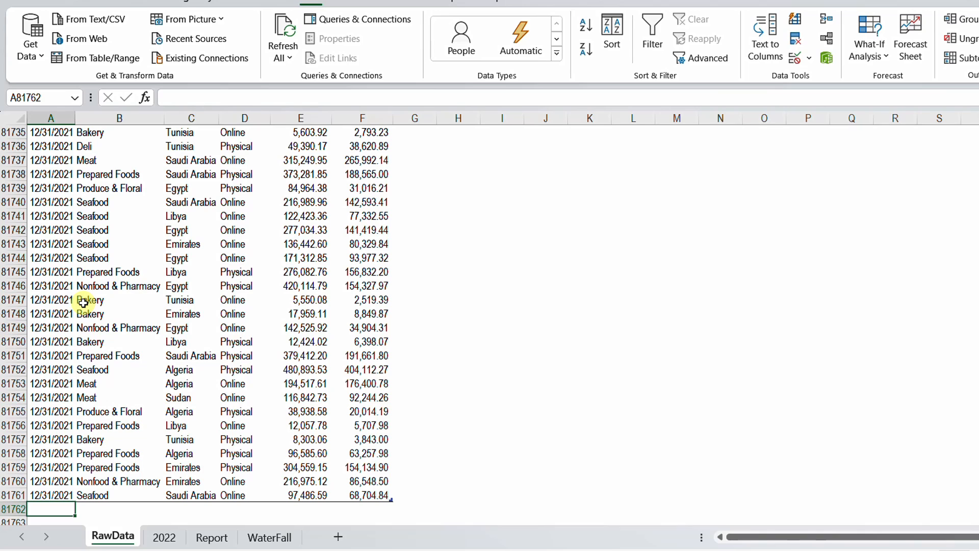
key(ctrl+v)
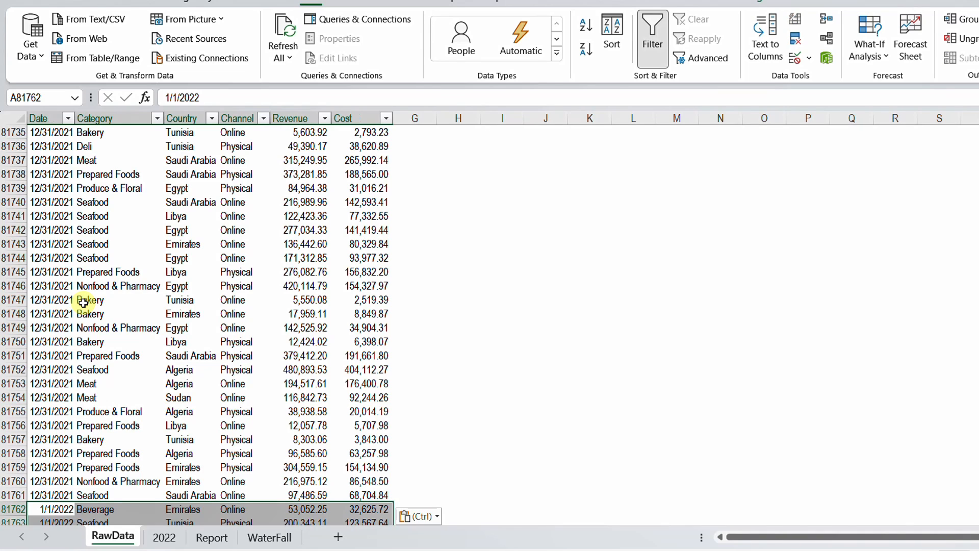
key(Down)
key(ctrl+Down)
key(ctrl+Up)
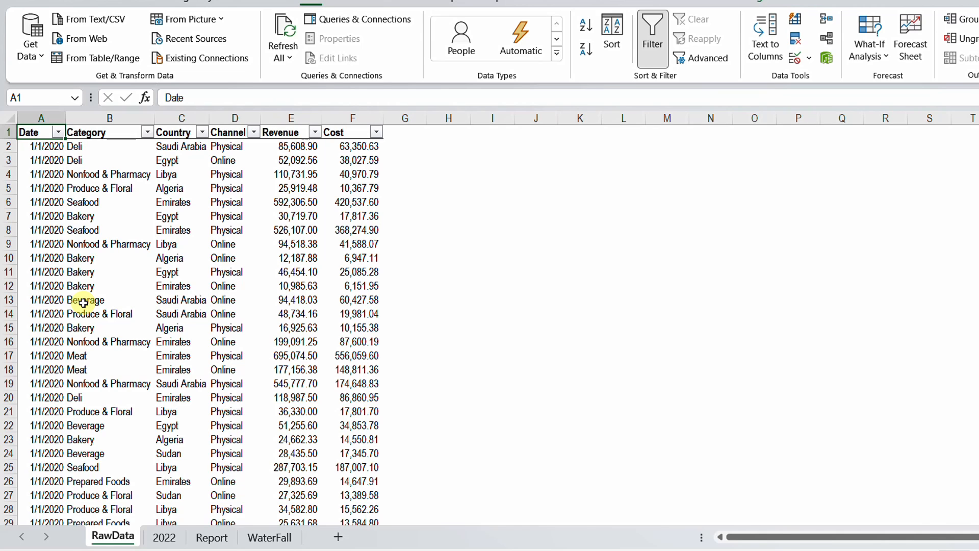
Refresh all data connections from the Report sheet so the cube formulas pick up the appended rows
click(223, 543)
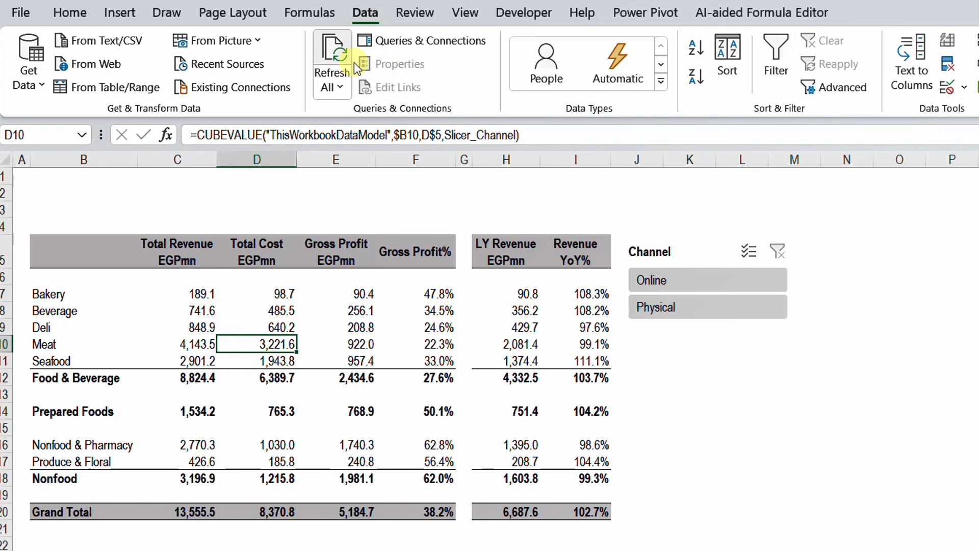
click(334, 56)
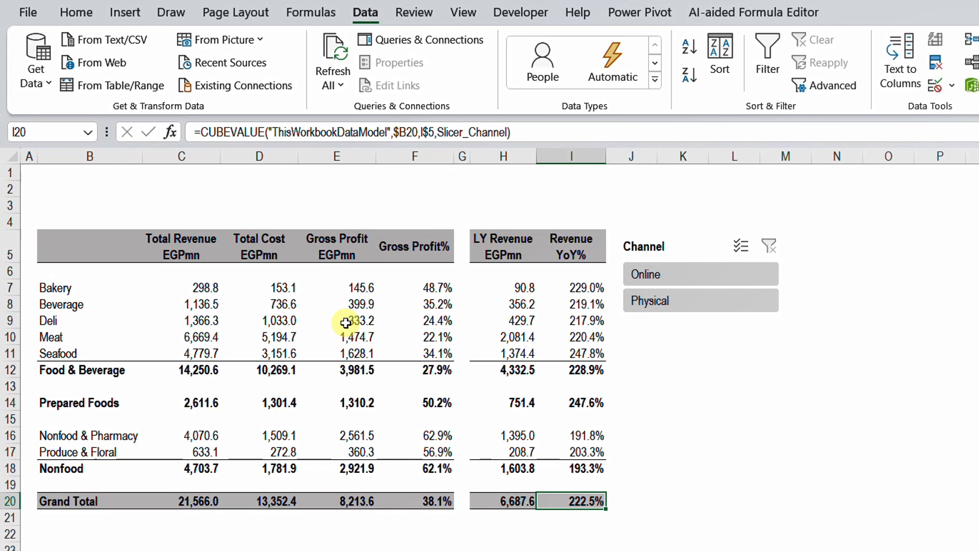
Insert a slicer from the workbook data model for the Year field under the Calendar table's More Fields
click(125, 12)
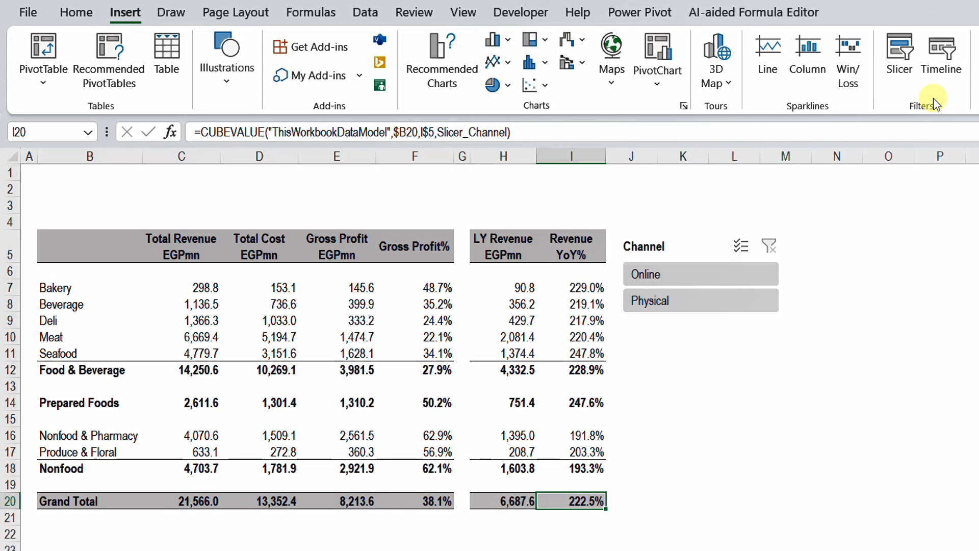
click(899, 61)
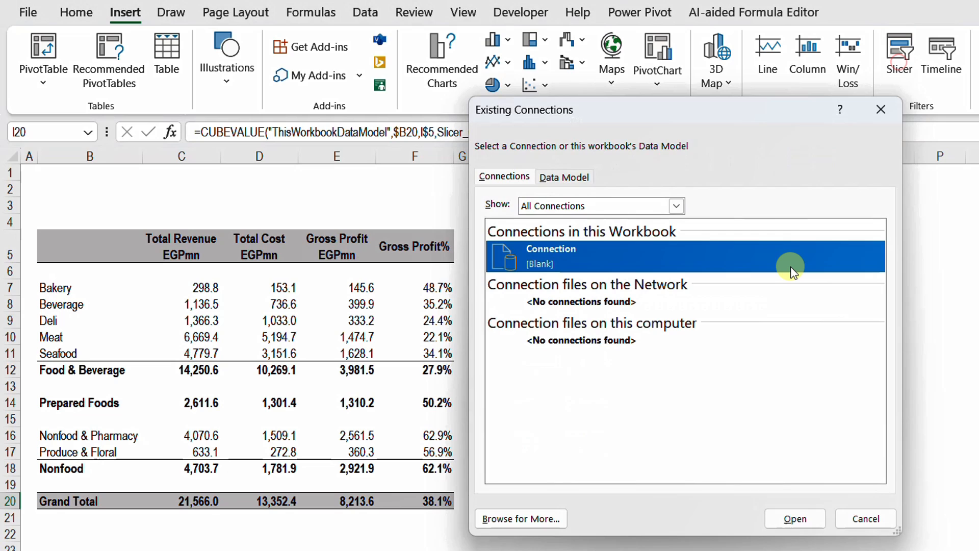
click(561, 176)
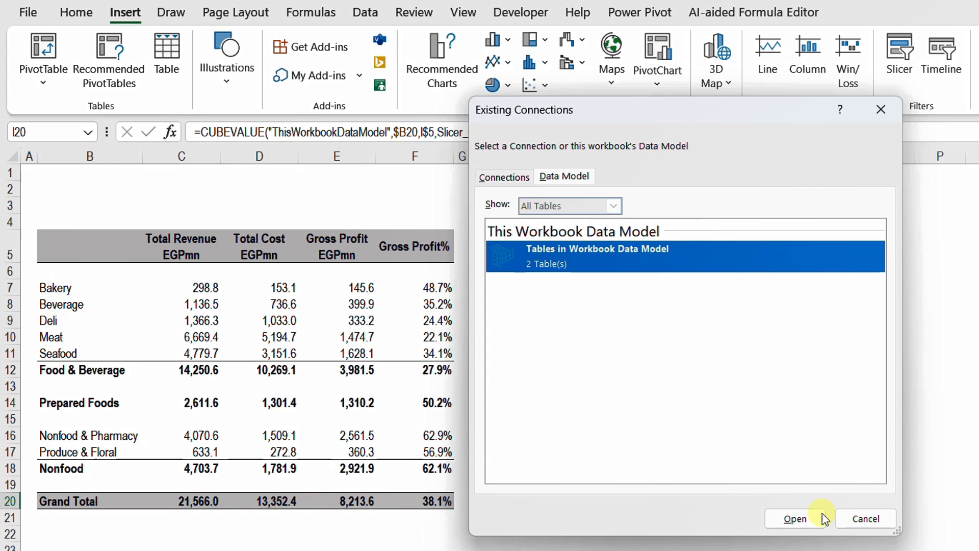
click(801, 519)
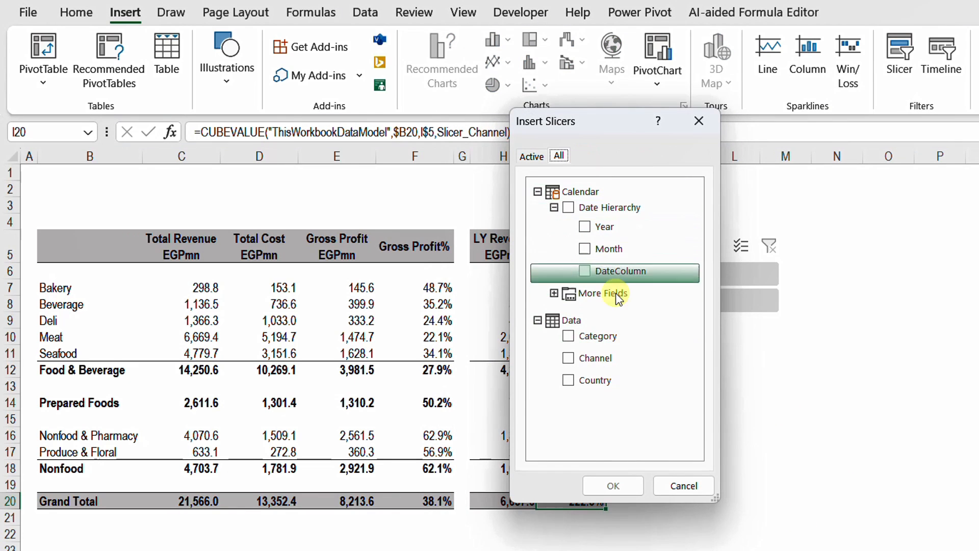
click(554, 292)
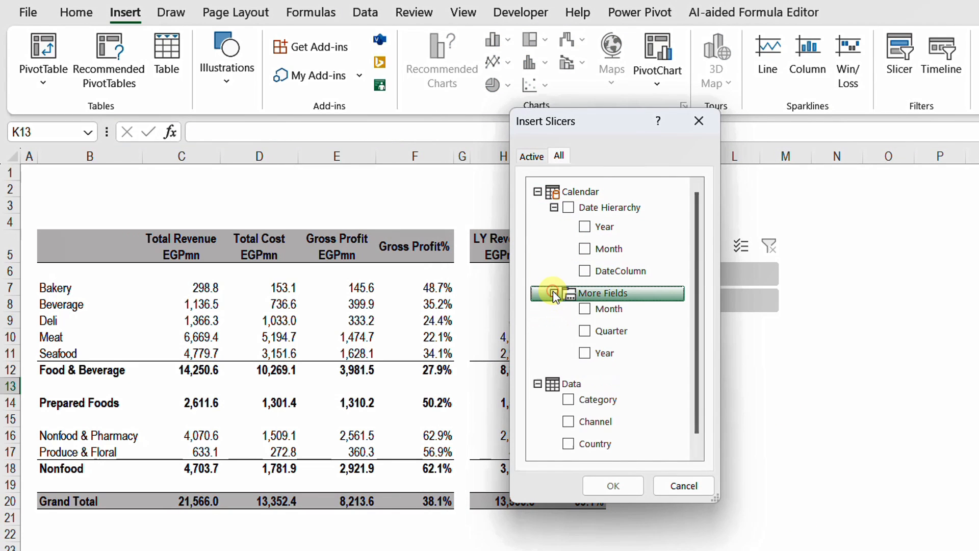
click(587, 353)
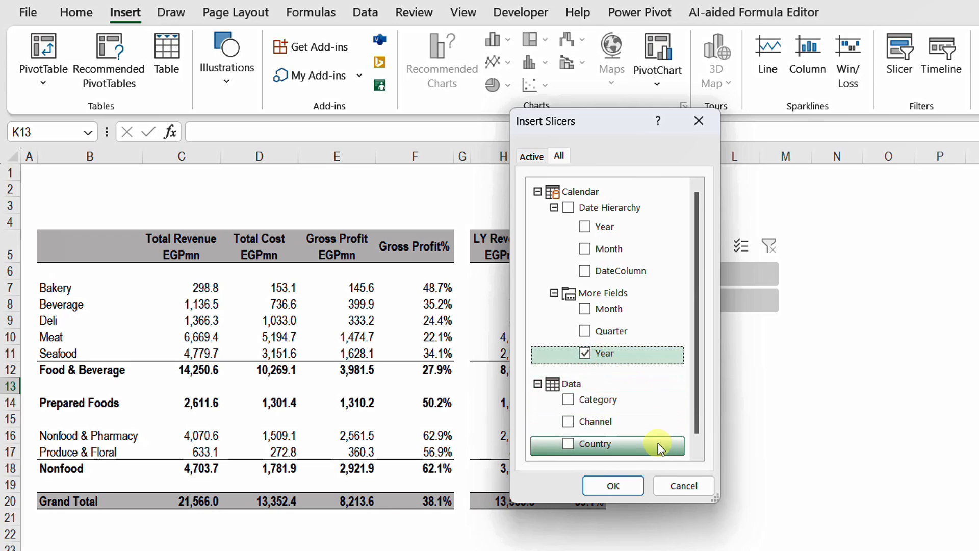
click(613, 485)
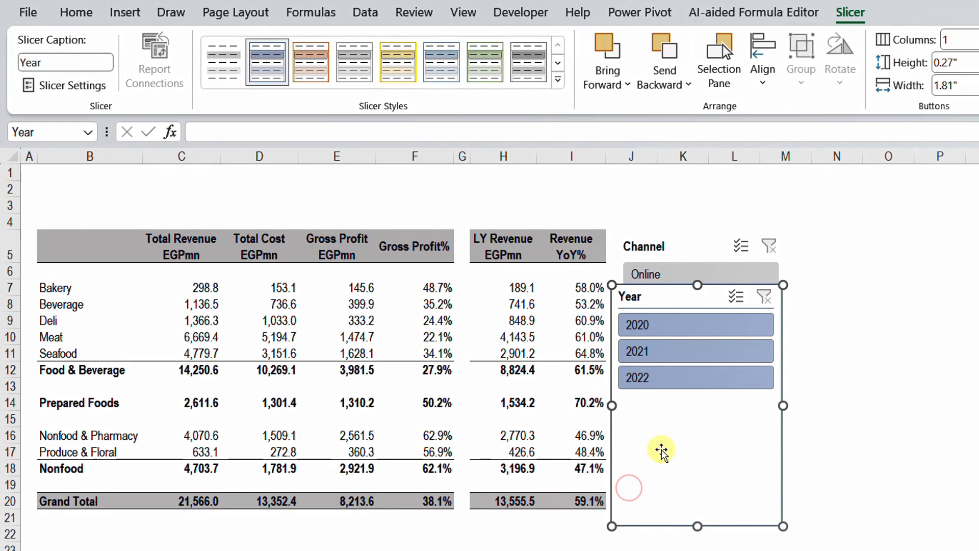
Place the Year slicer below the Channel slicer and try 2020 and 2021 before selecting 2022
drag(665, 305, 715, 354)
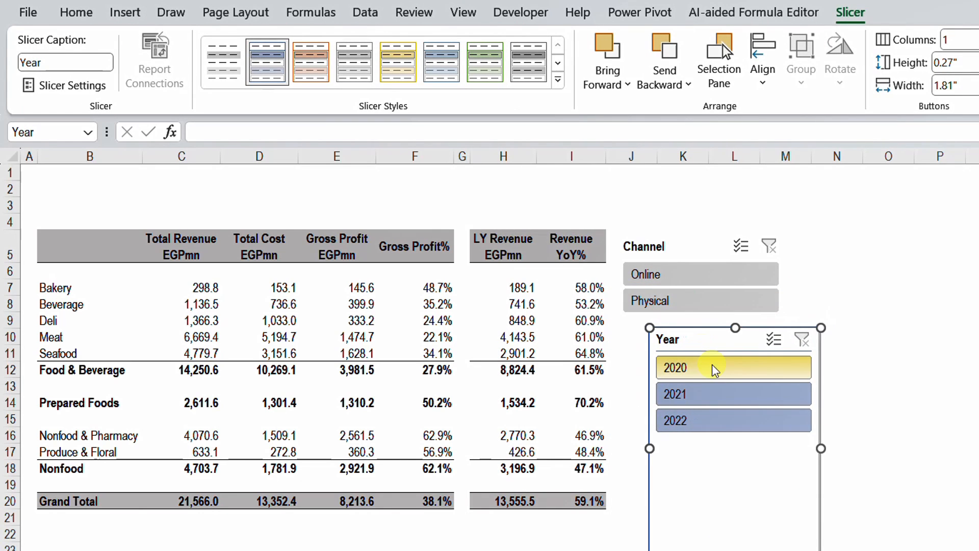
click(715, 368)
click(715, 393)
click(713, 417)
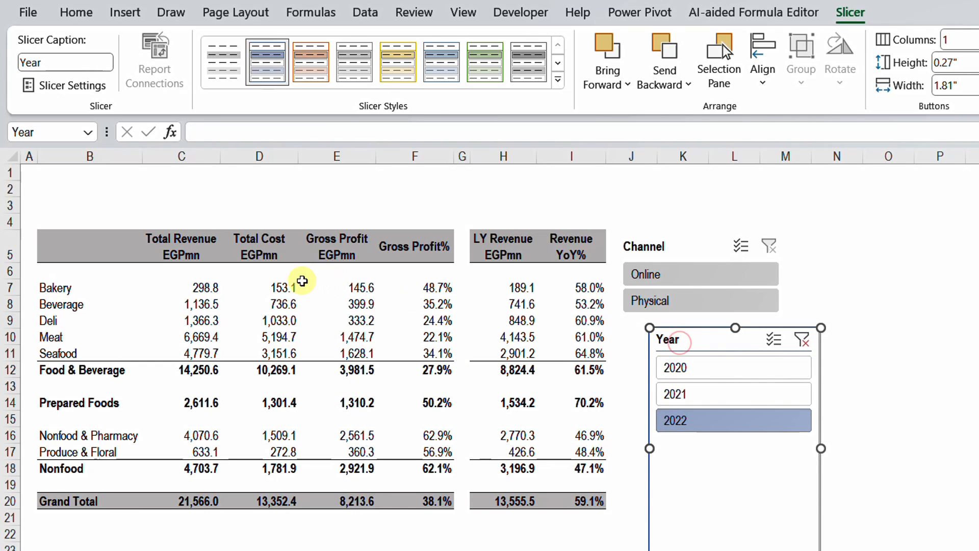
Check which slicer the CUBEVALUE formulas in D7:D9 and E7 refer to
click(285, 286)
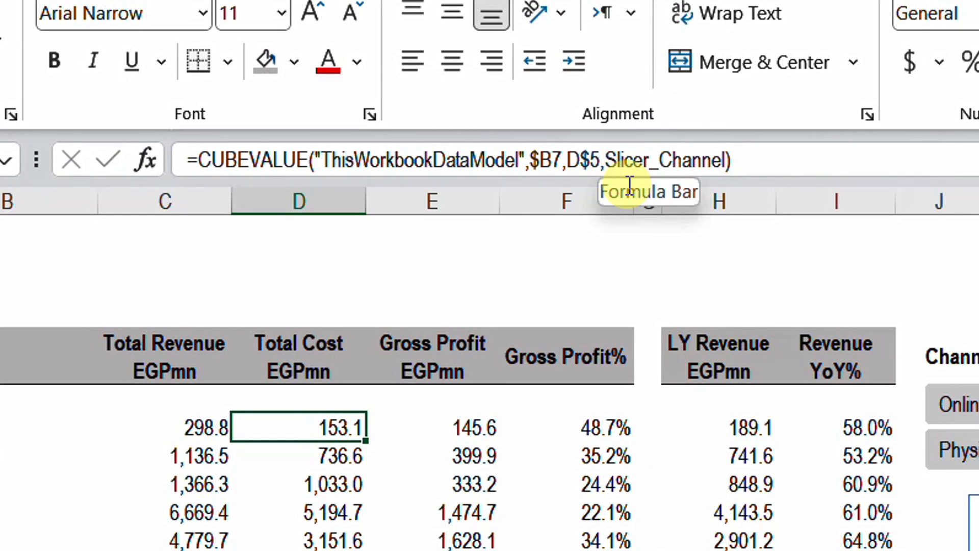
click(297, 454)
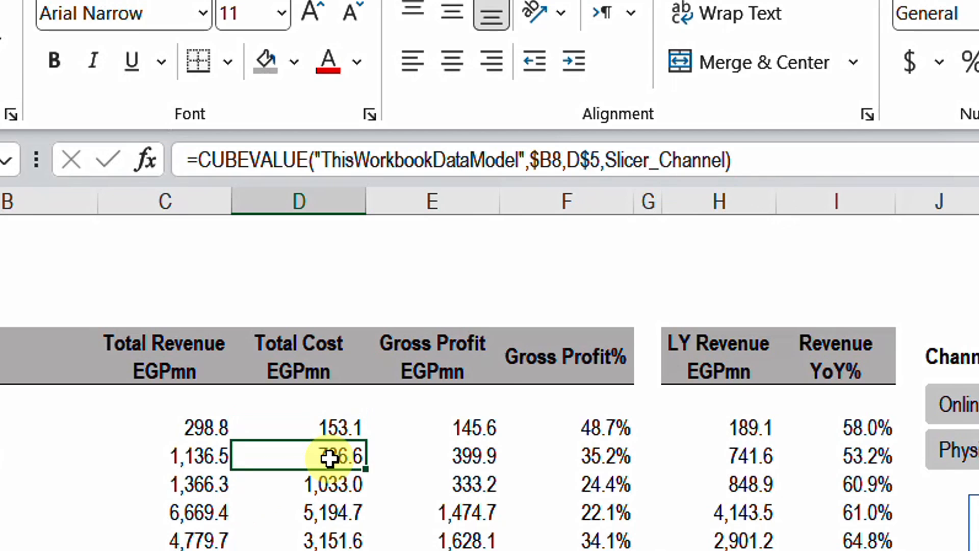
click(322, 485)
click(448, 427)
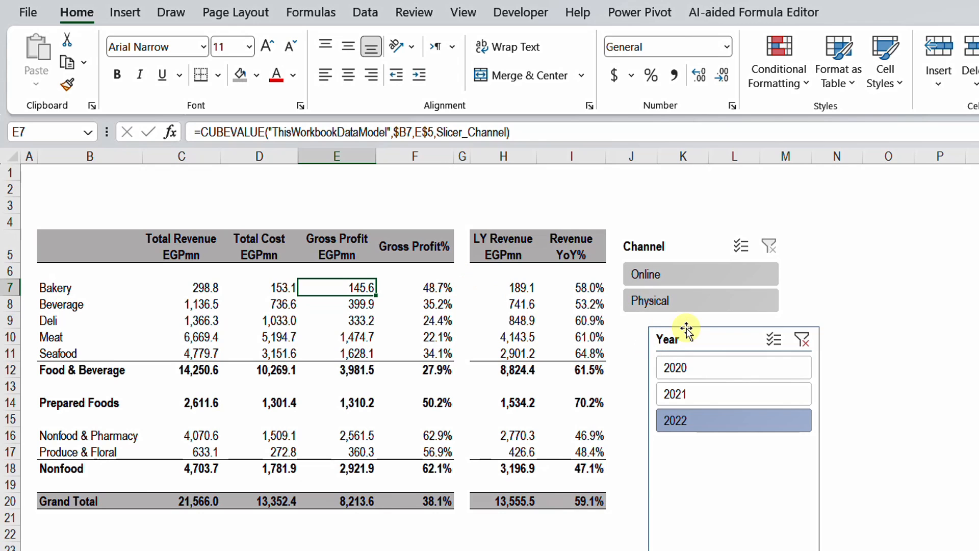
Look up the Year slicer's name for use in formulas in its slicer settings, without changing anything
click(701, 339)
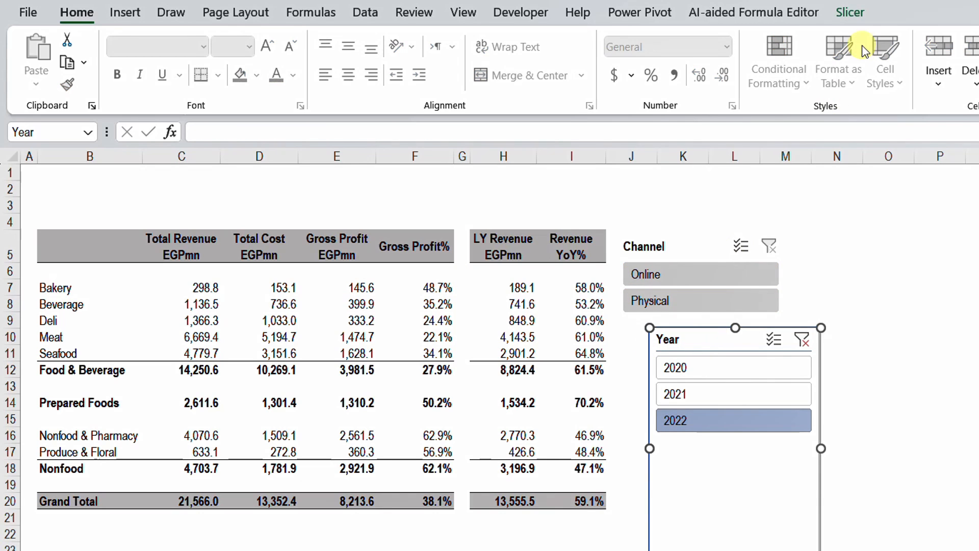
click(851, 12)
click(49, 89)
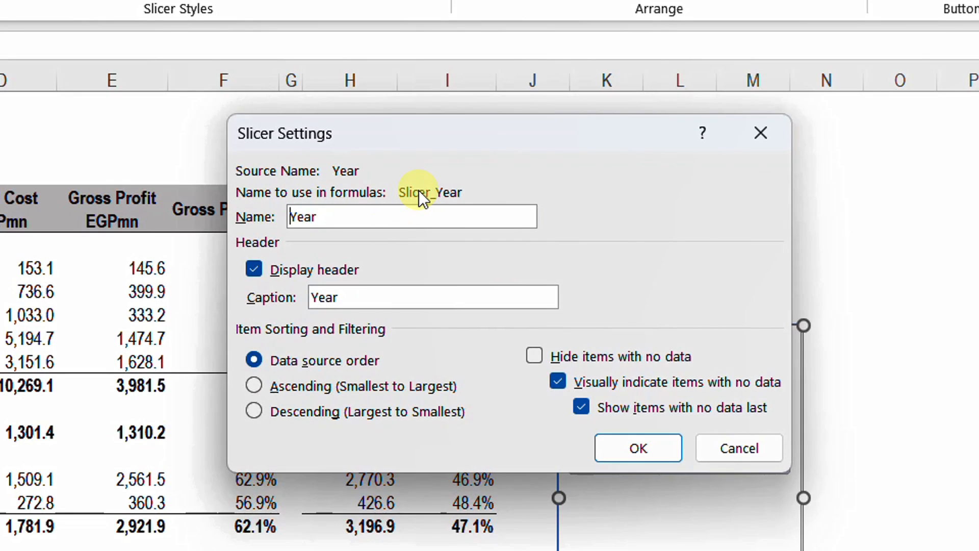
click(715, 449)
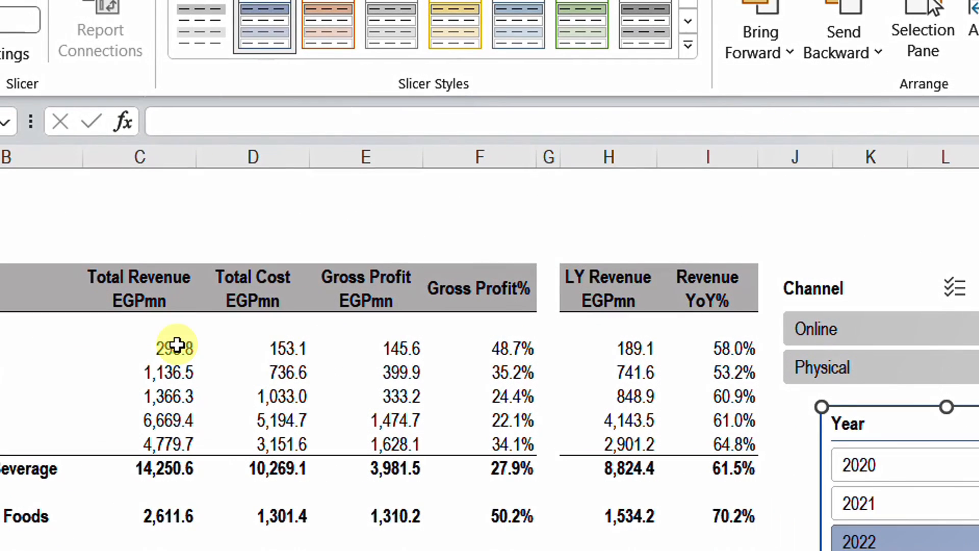
Add Slicer_Year as the last argument of the Bakery Total Revenue CUBEVALUE formula in C7, after Slicer_Channel
click(176, 345)
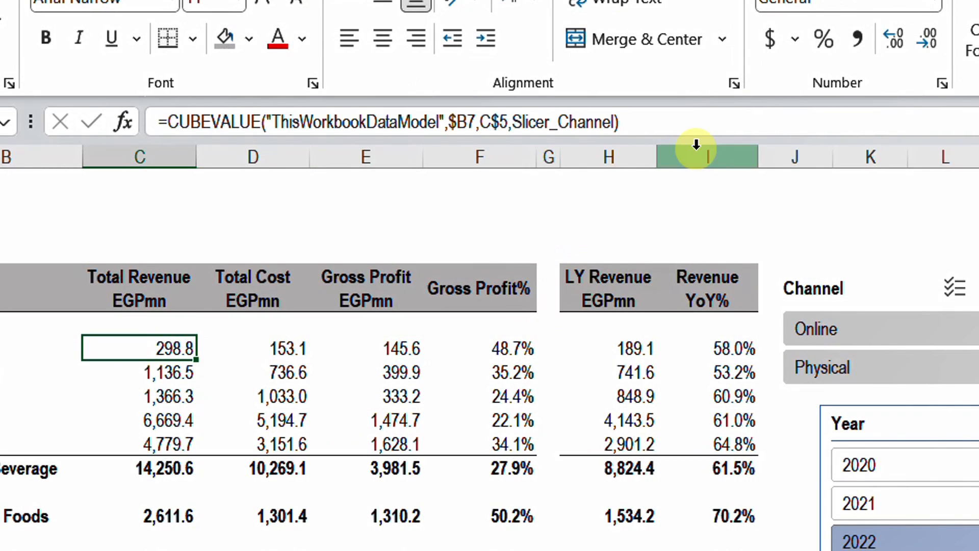
click(618, 124)
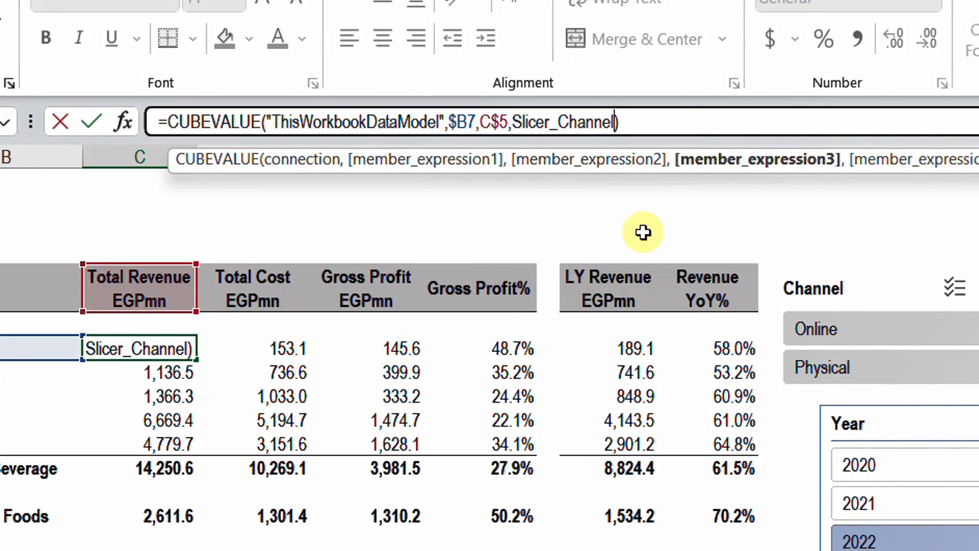
text(,)
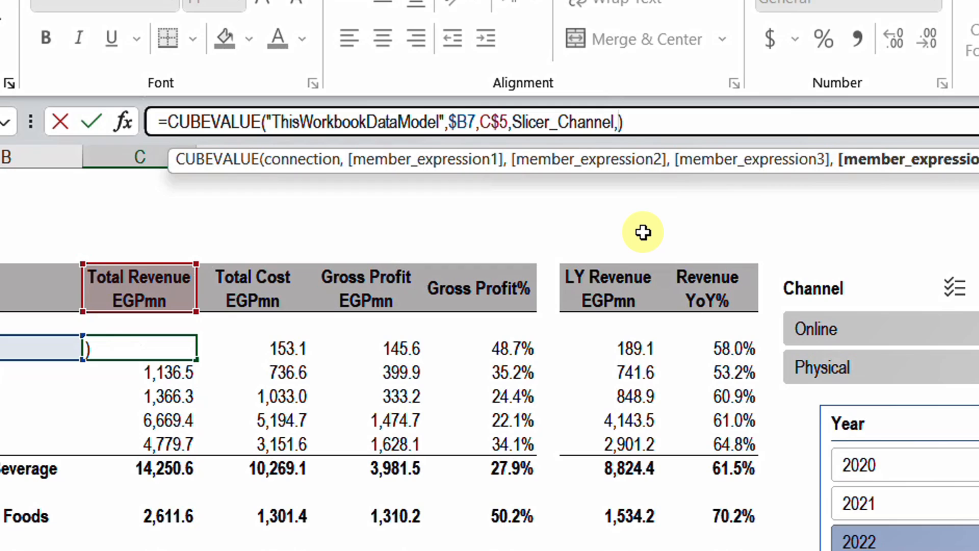
text(sl)
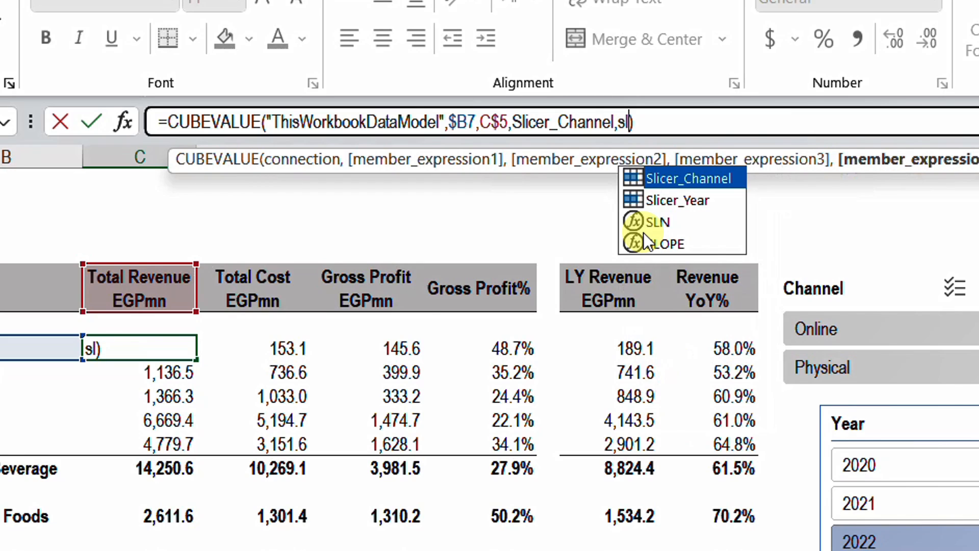
click(703, 203)
double_click(703, 204)
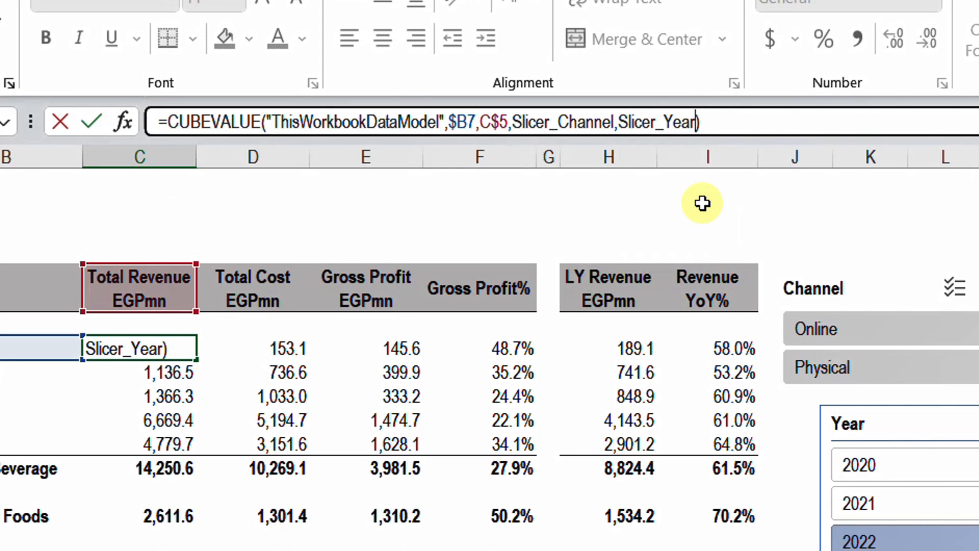
key(Return)
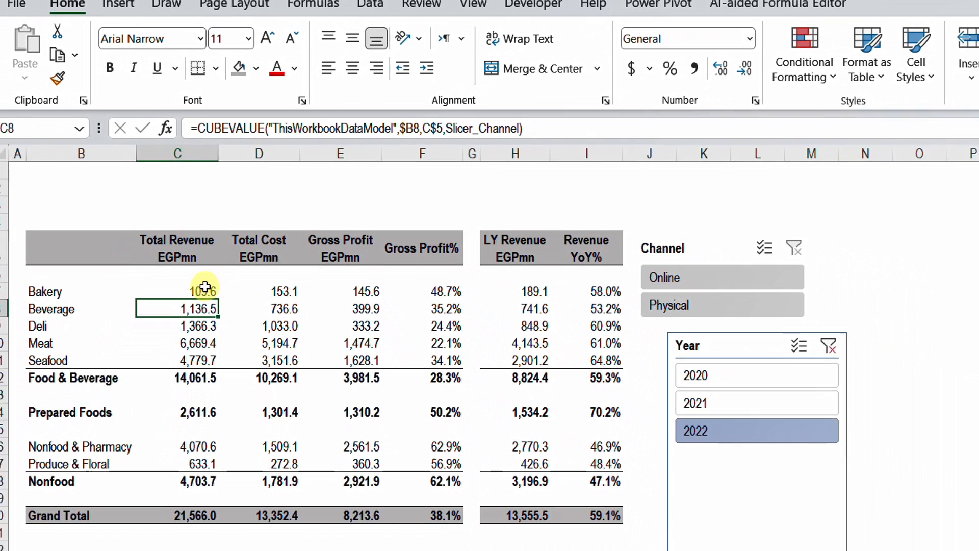
Test the C7 formula by switching the Year slicer to 2020 and 2021, and return it to 2022
click(182, 327)
click(923, 443)
click(769, 396)
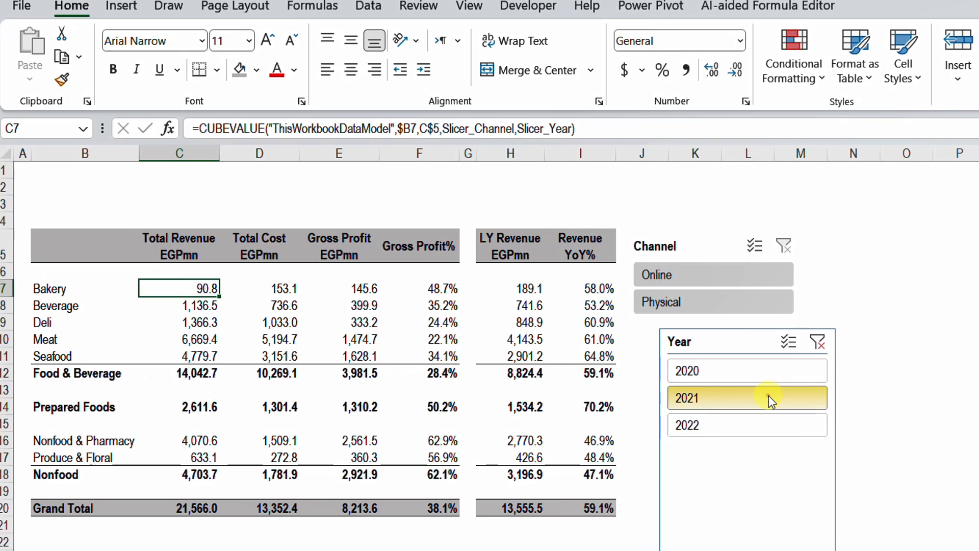
click(767, 424)
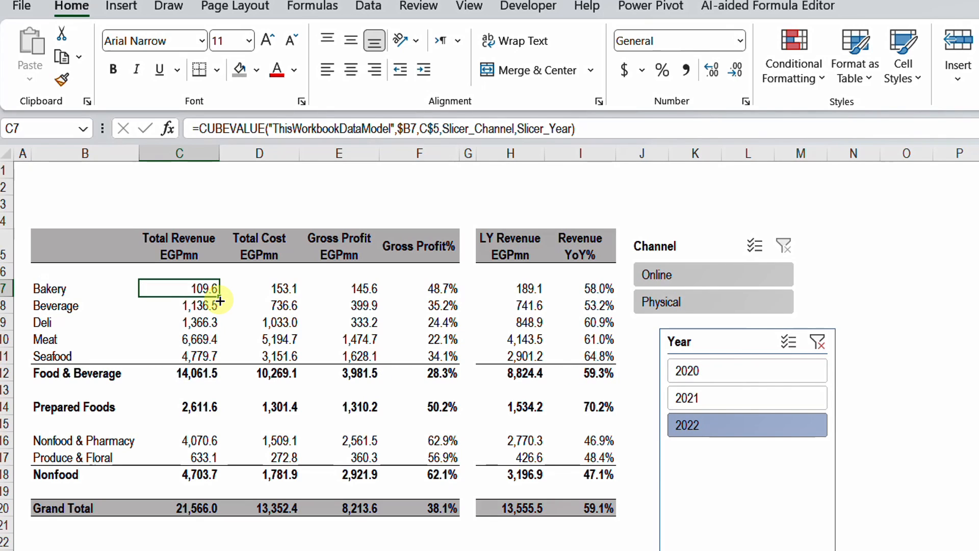
Copy the C7 formula and paste only its formula into C7:F11, H7:I11 and columns C:F and H:I of rows 14, 16, 17 and 20
key(ctrl+c)
key(shift+Down)
key(shift+Down)
key(shift+Down)
key(shift+Down)
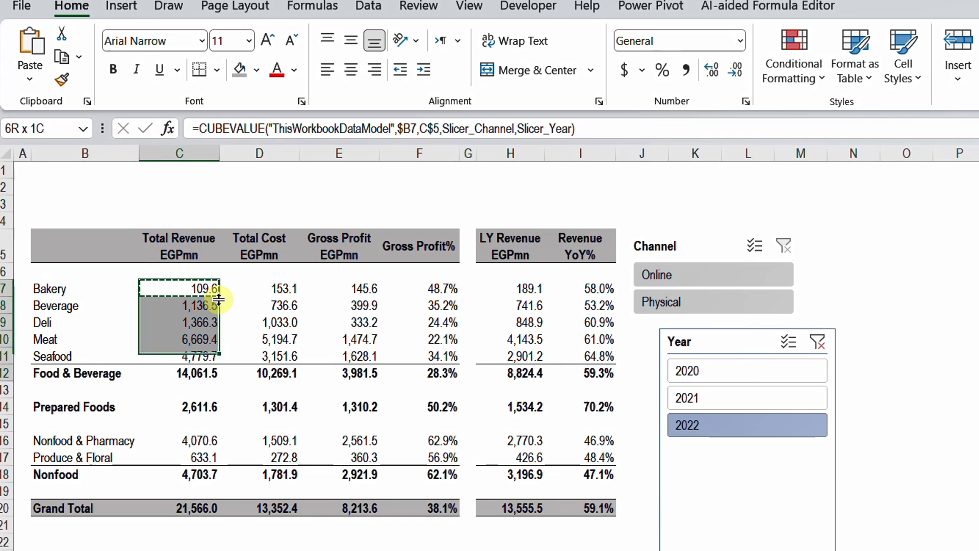
key(shift+Right)
key(shift+Right)
key(shift+Right)
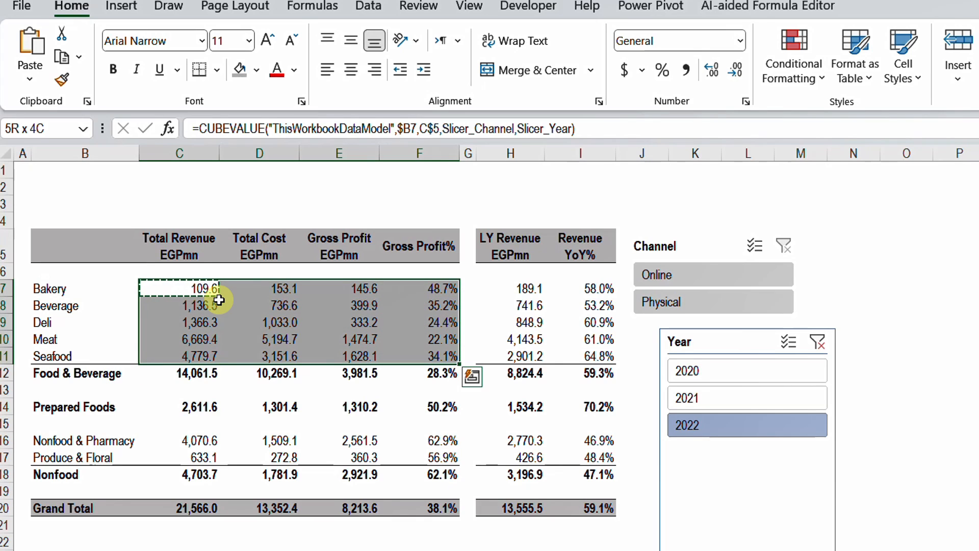
drag(510, 508, 559, 504)
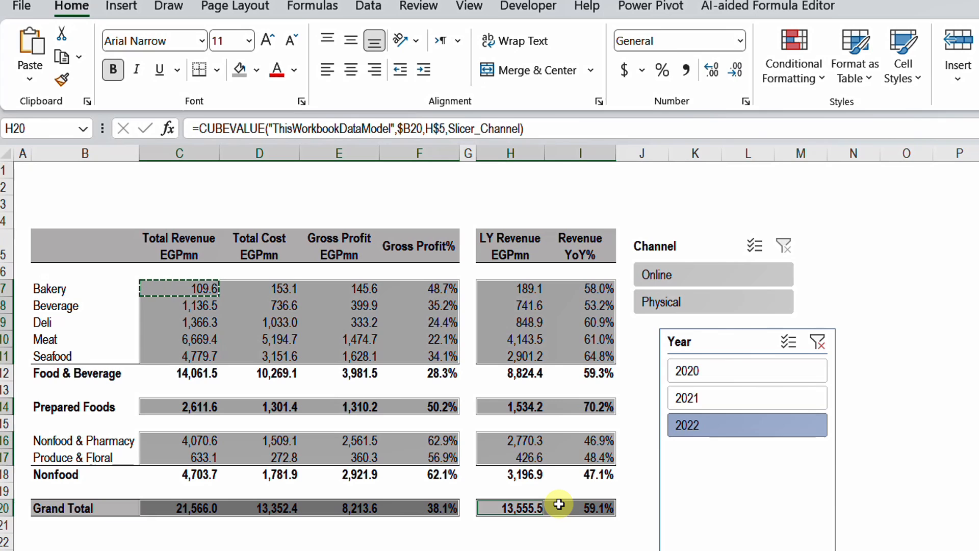
key(alt+h)
key(v)
key(f)
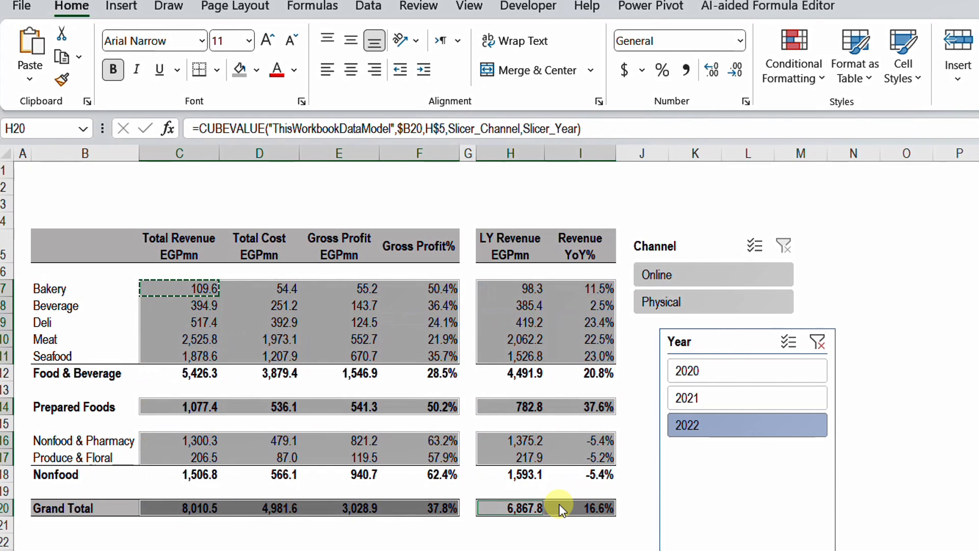
key(Escape)
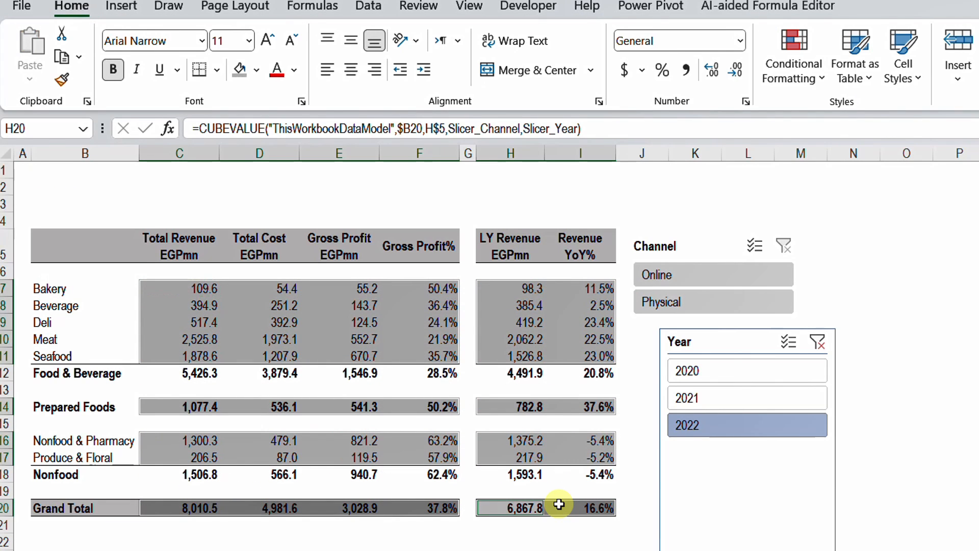
Test the whole report against the Year slicer by switching it to 2021, 2022 and 2020
click(751, 399)
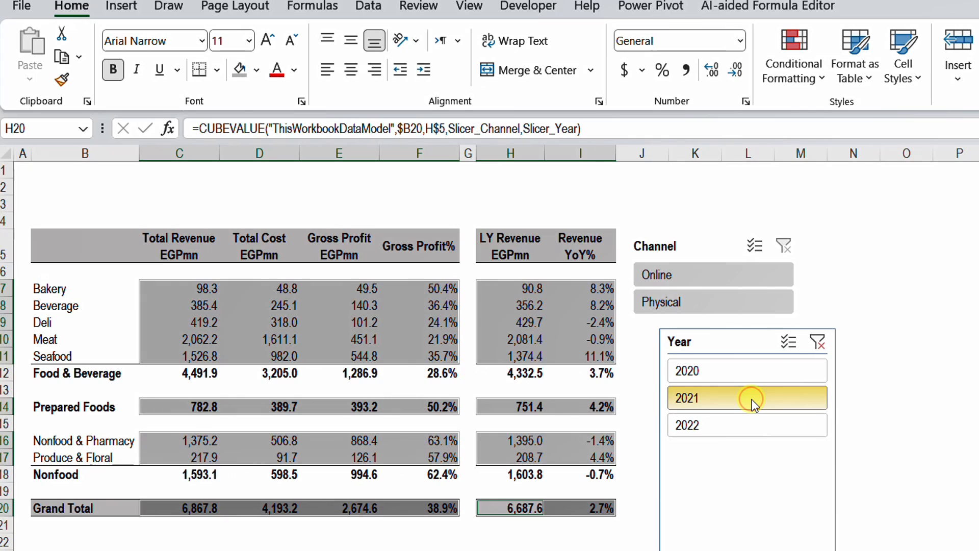
click(750, 426)
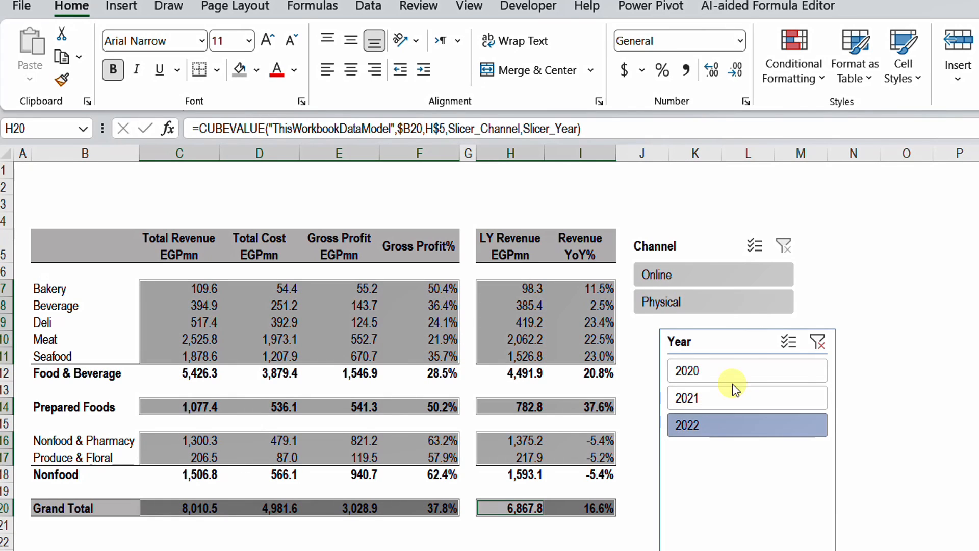
click(733, 368)
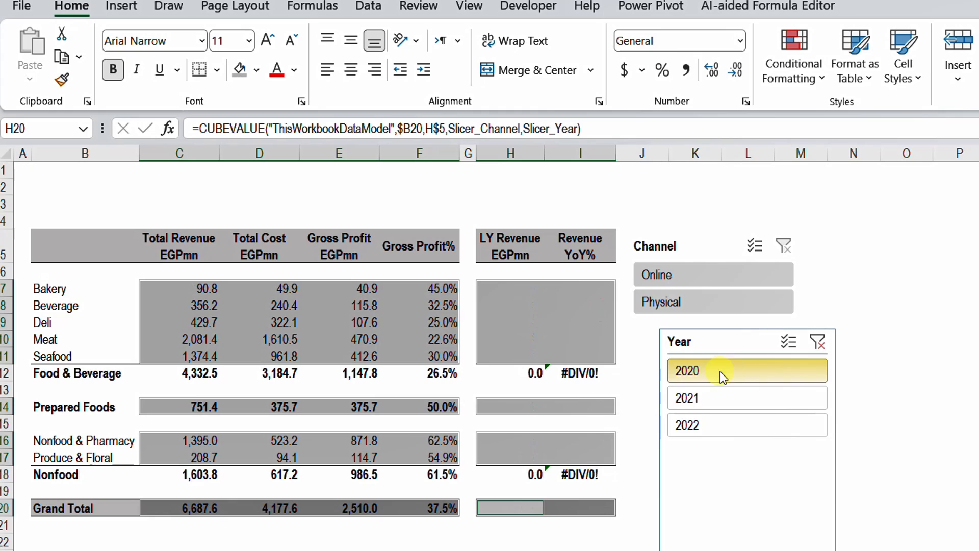
Wrap the Food & Beverage Revenue YoY% formula in I12 in IFERROR, with an empty string as the error result
click(594, 381)
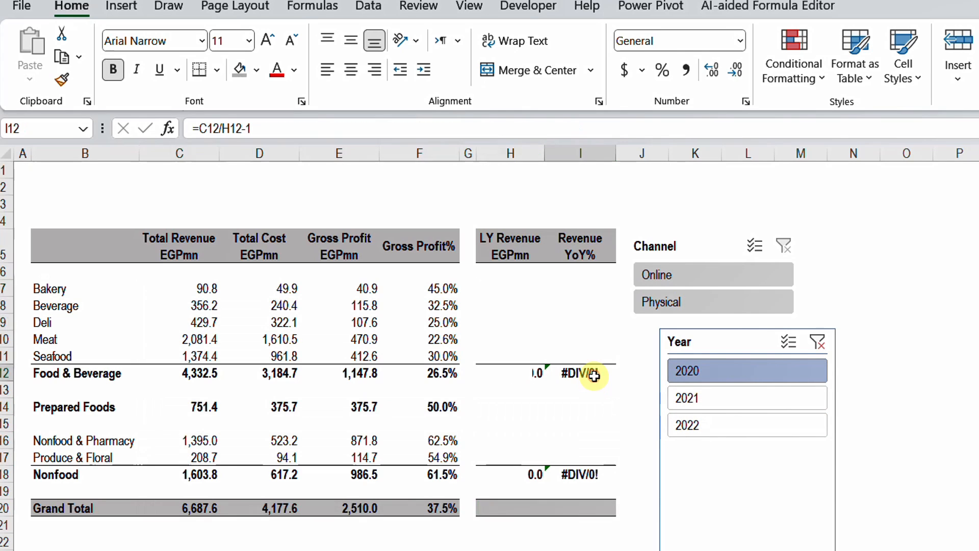
click(334, 131)
click(607, 372)
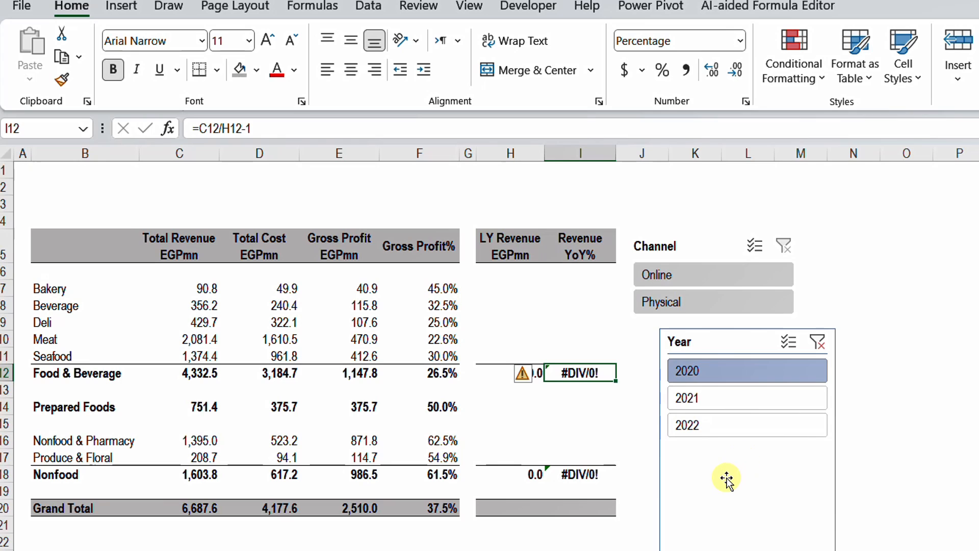
click(203, 133)
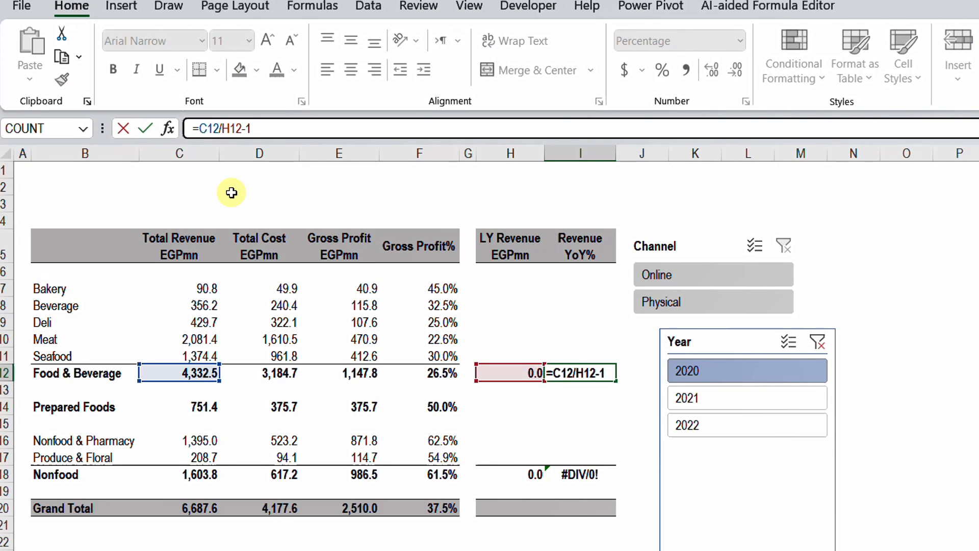
text(IFERROR()
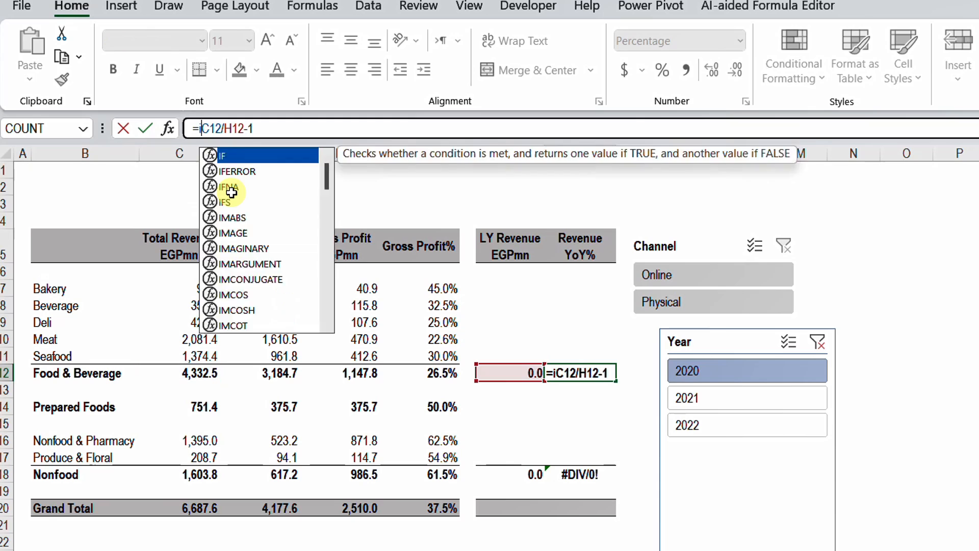
click(330, 129)
text(,""))
key(ctrl+Return)
Copy the IFERROR formula from I12 to the Nonfood Revenue YoY% cell I18
key(ctrl+c)
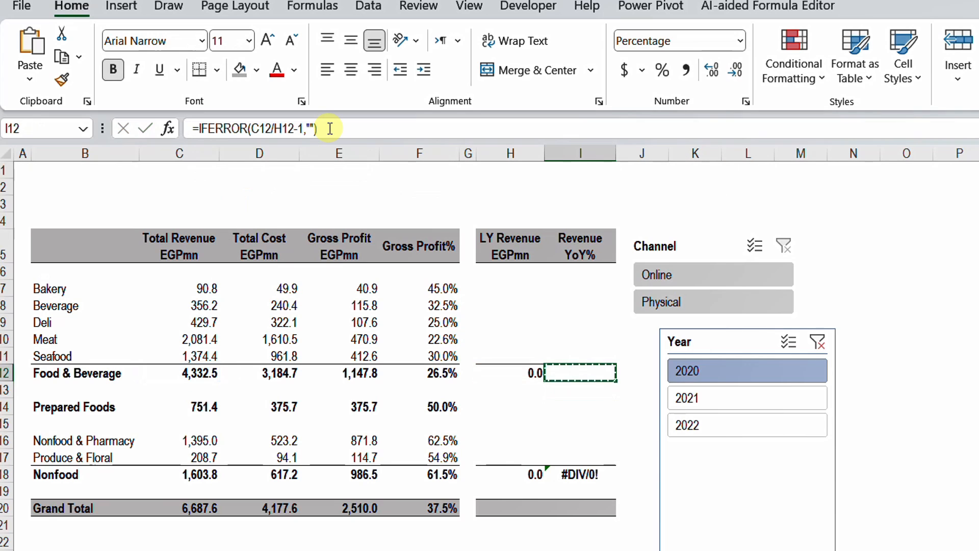
key(Down)
key(Down)
key(Down)
key(Down)
key(Down)
key(Down)
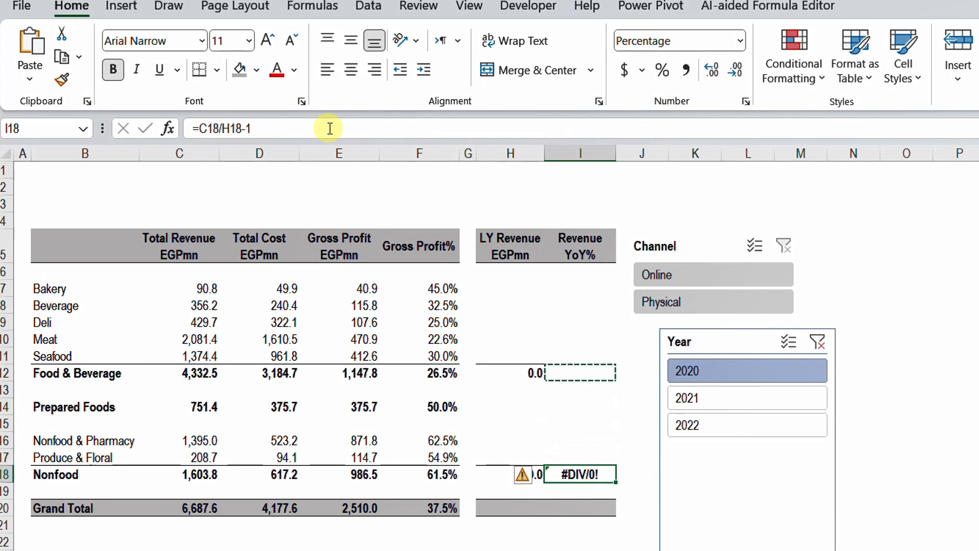
key(ctrl+v)
key(Escape)
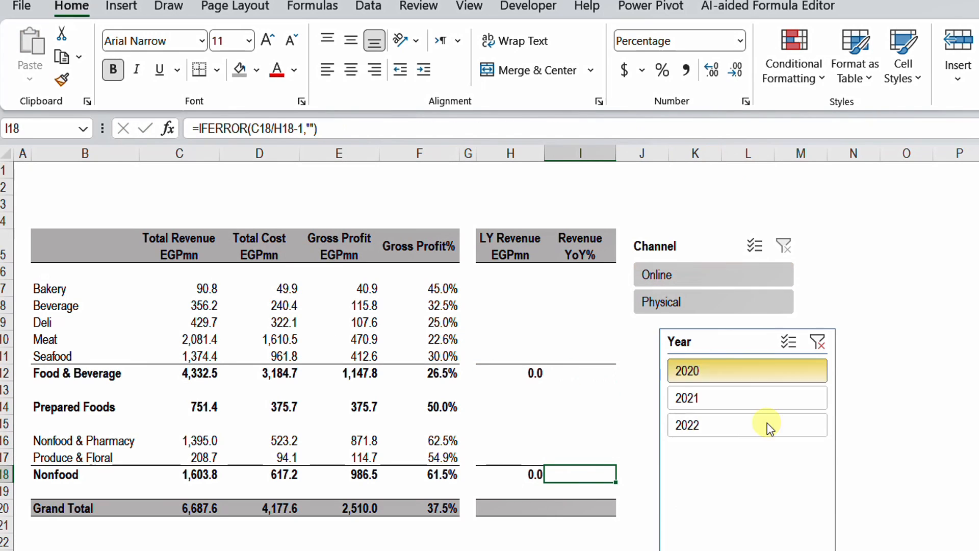
Check the Revenue YoY% column with the Year slicer on 2020, and leave the slicer on 2021
click(740, 390)
click(742, 371)
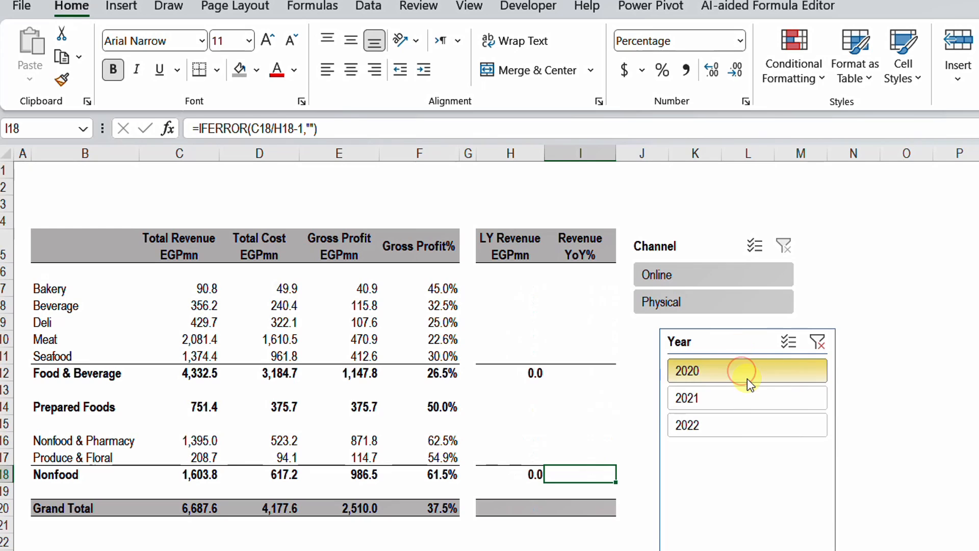
click(762, 396)
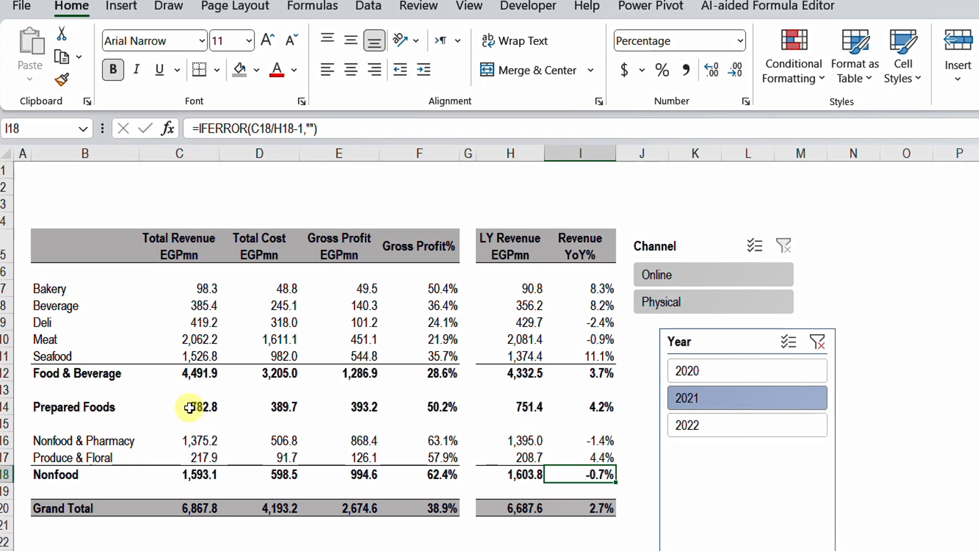
Insert a doughnut chart of Food & Beverage, Prepared Foods and Nonfood revenue, clear of the slicers, in the grey gradient style with percentage labels
click(69, 373)
drag(70, 373, 184, 377)
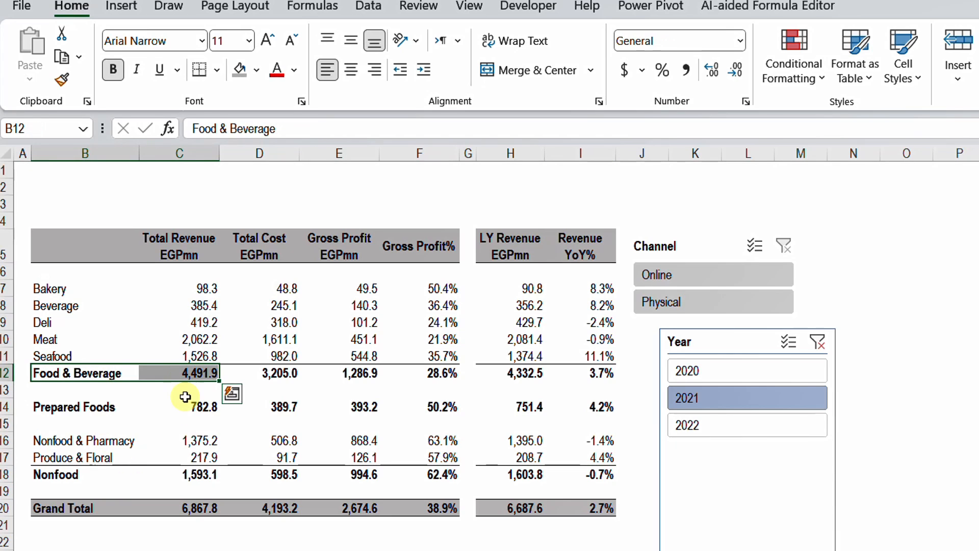
drag(175, 415, 176, 411)
drag(64, 474, 153, 475)
click(119, 7)
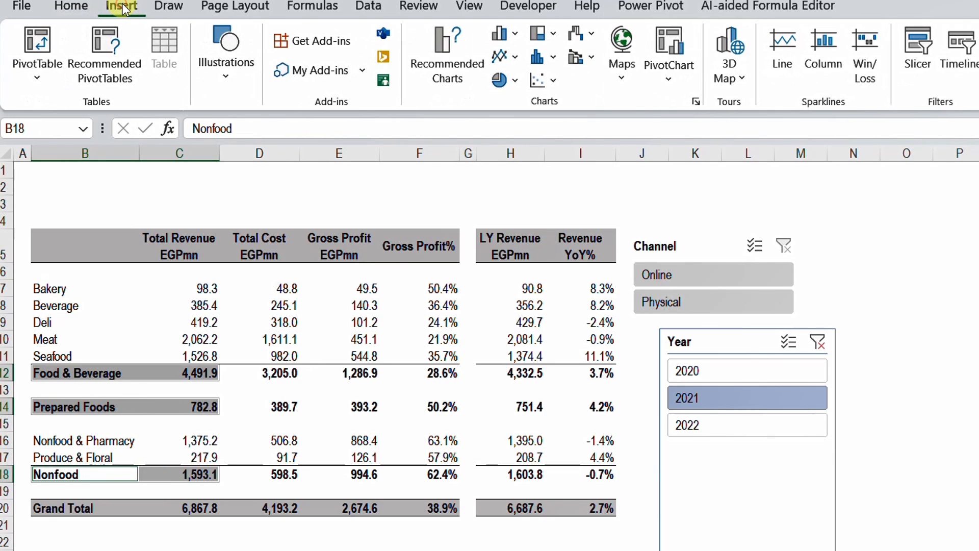
click(515, 80)
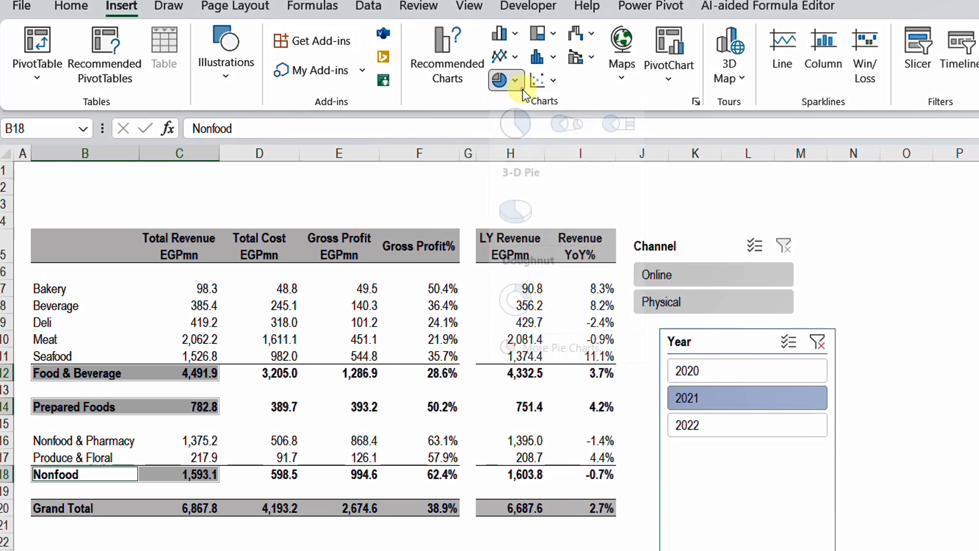
click(516, 322)
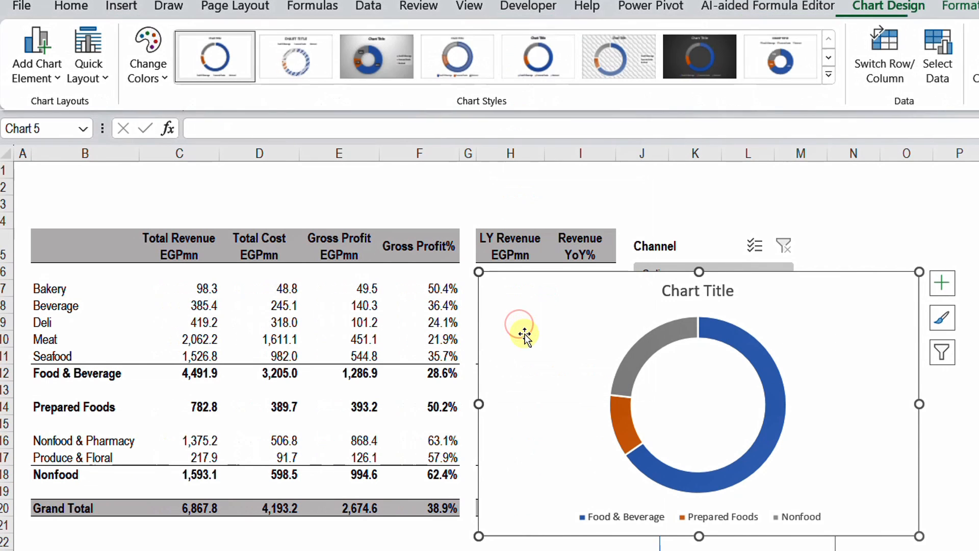
drag(609, 279, 338, 375)
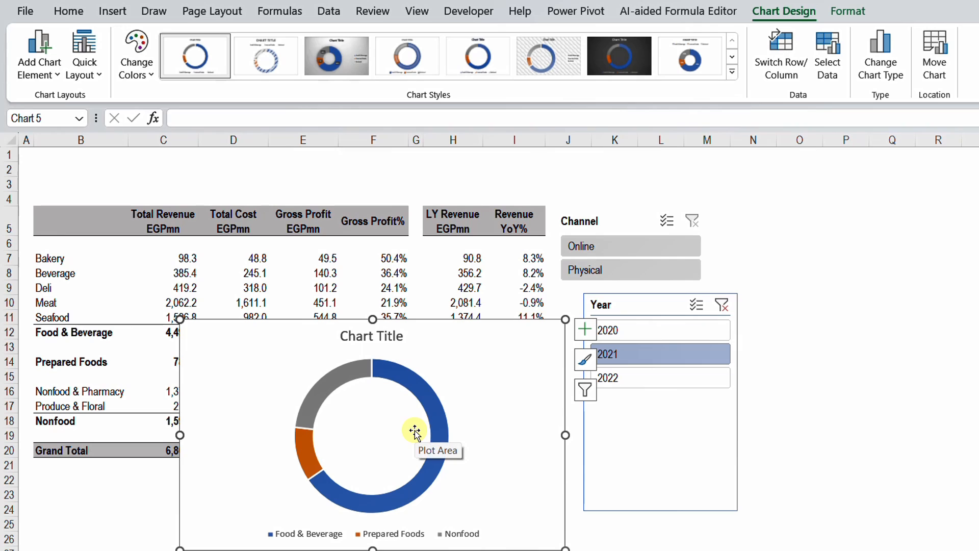
click(343, 65)
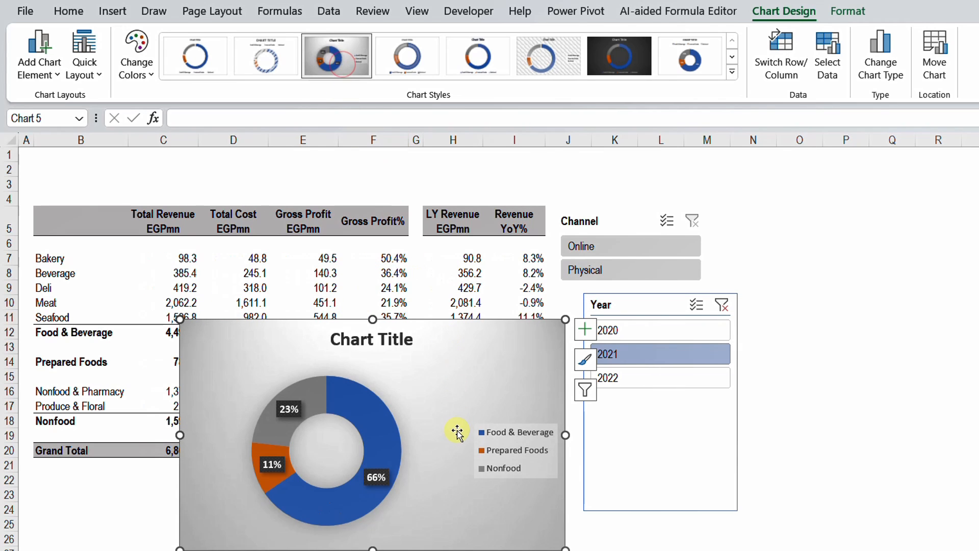
Test the doughnut chart's response by switching the Year slicer to 2022 and 2021 and the Channel slicer to Online and Physical
click(654, 379)
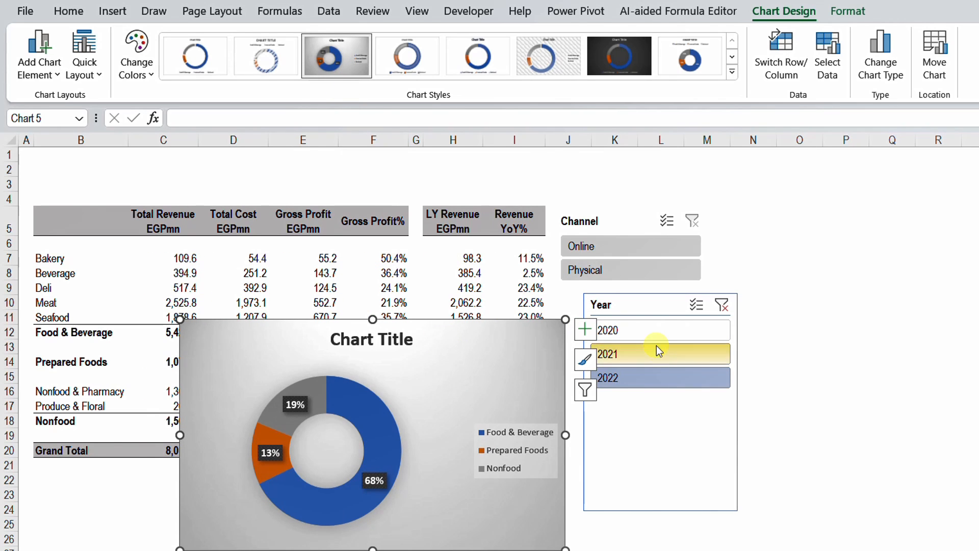
click(656, 357)
click(611, 251)
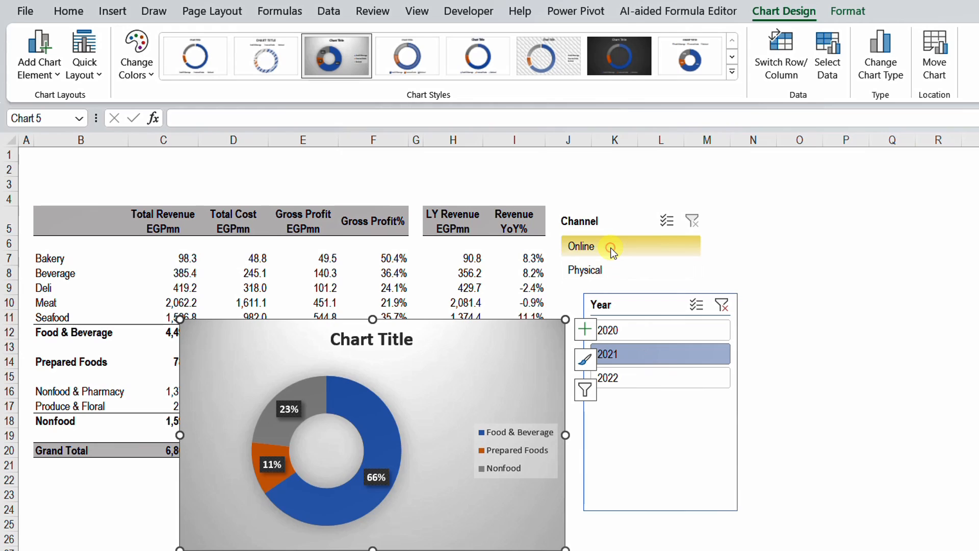
click(609, 265)
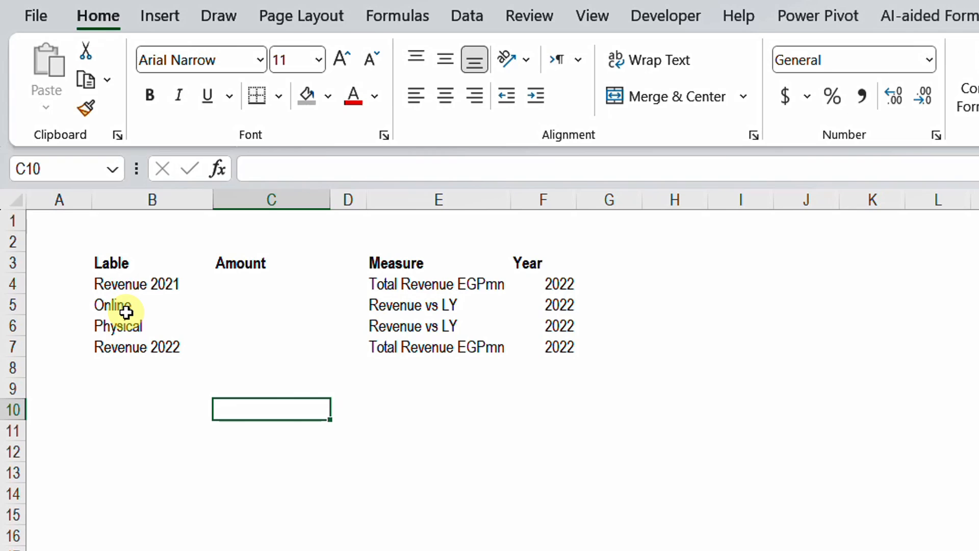
Start a CUBEVALUE formula in the Revenue 2021 Amount cell C4 with "ThisWorkbookDataModel" as the connection
click(243, 281)
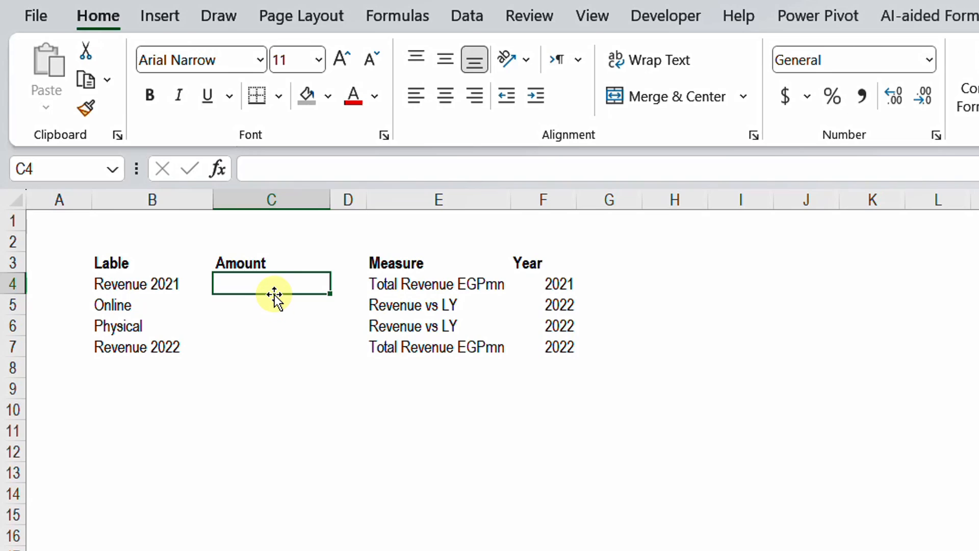
text(=)
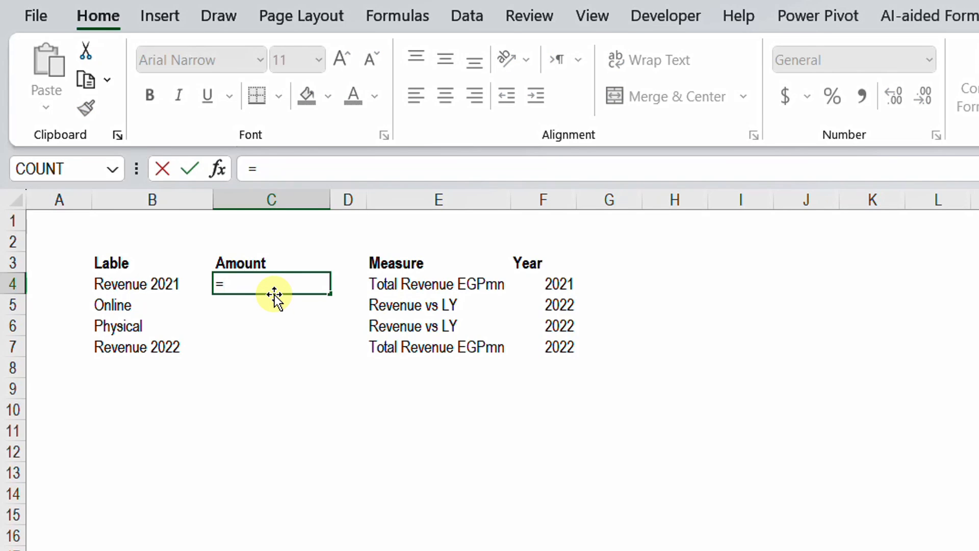
text(CUBEVALUE()
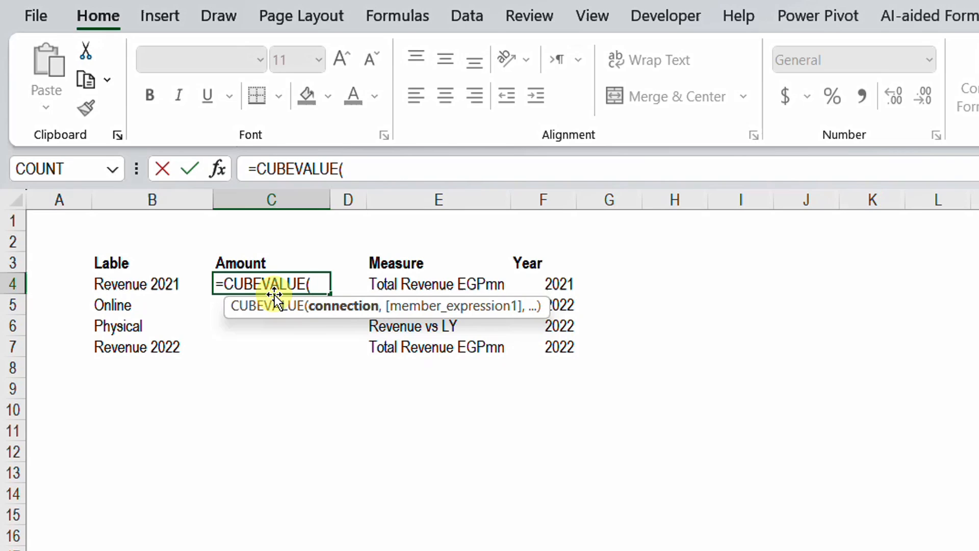
text(")
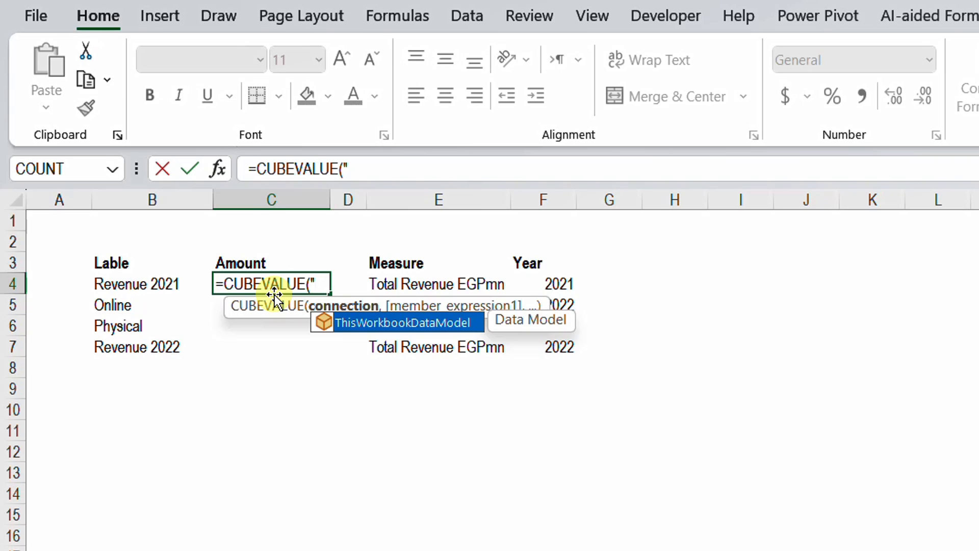
key(Tab)
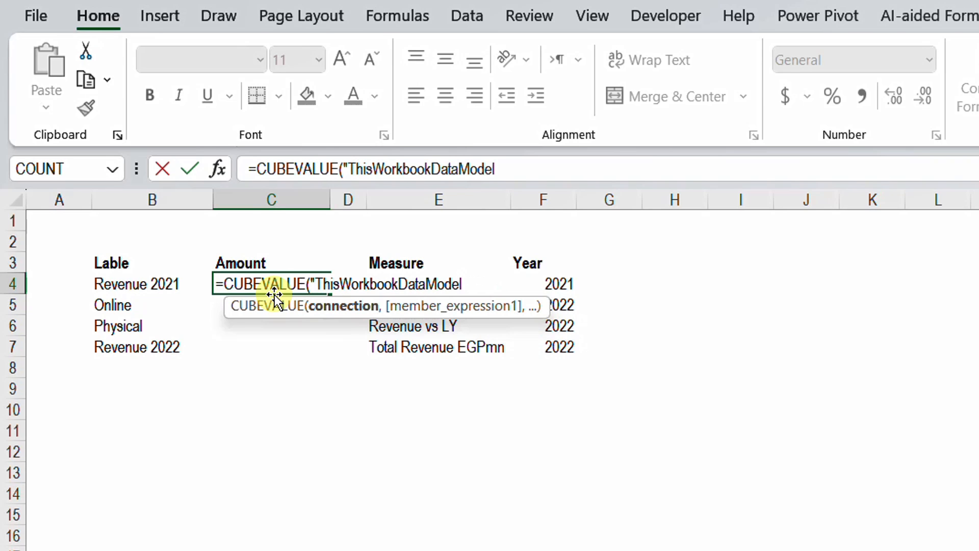
text(",)
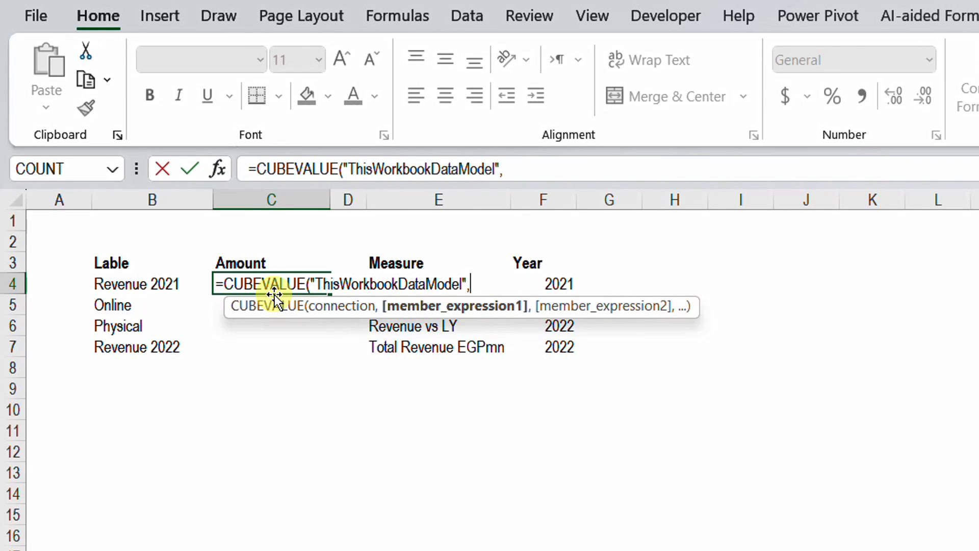
Complete the C4 formula with "[Measures].[Total Revenue EGPmn]" as its first member expression and enter it
click(536, 171)
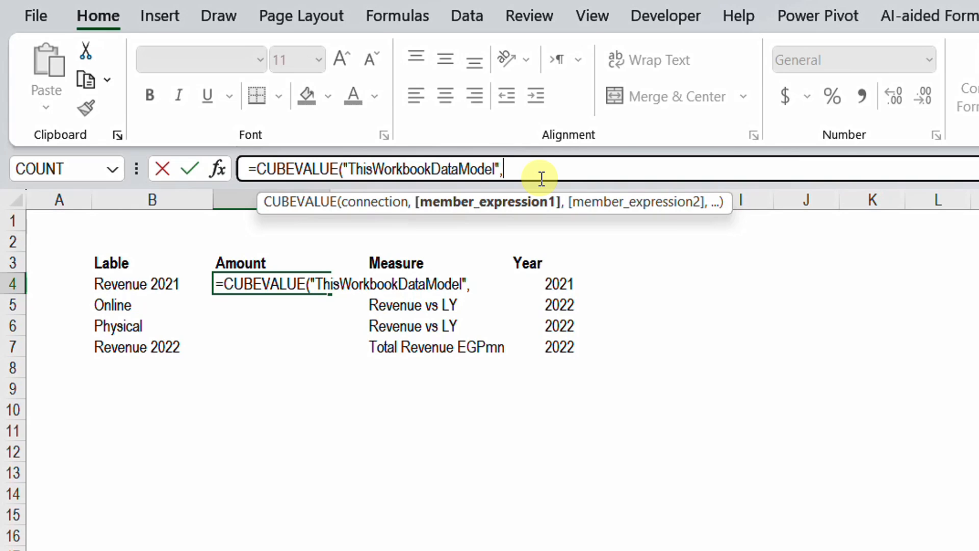
text(")
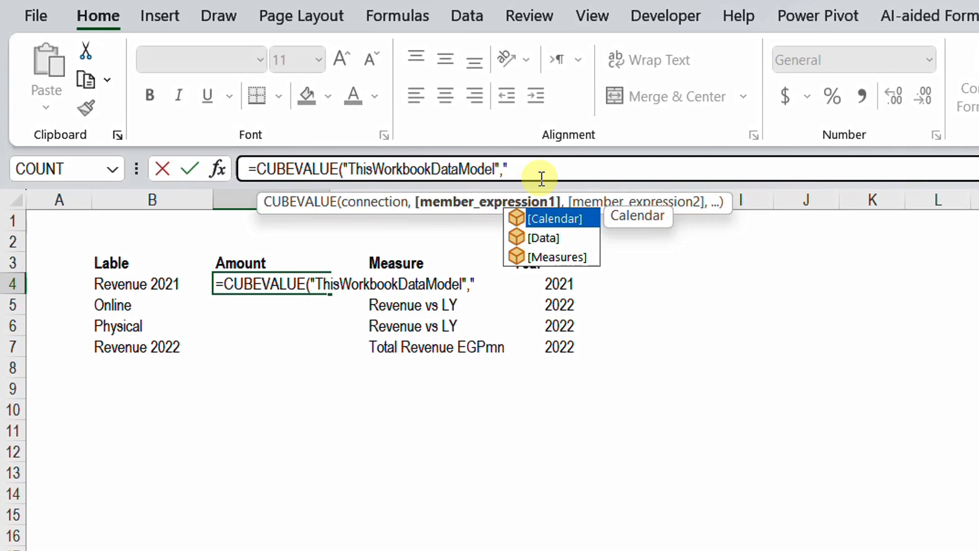
click(555, 259)
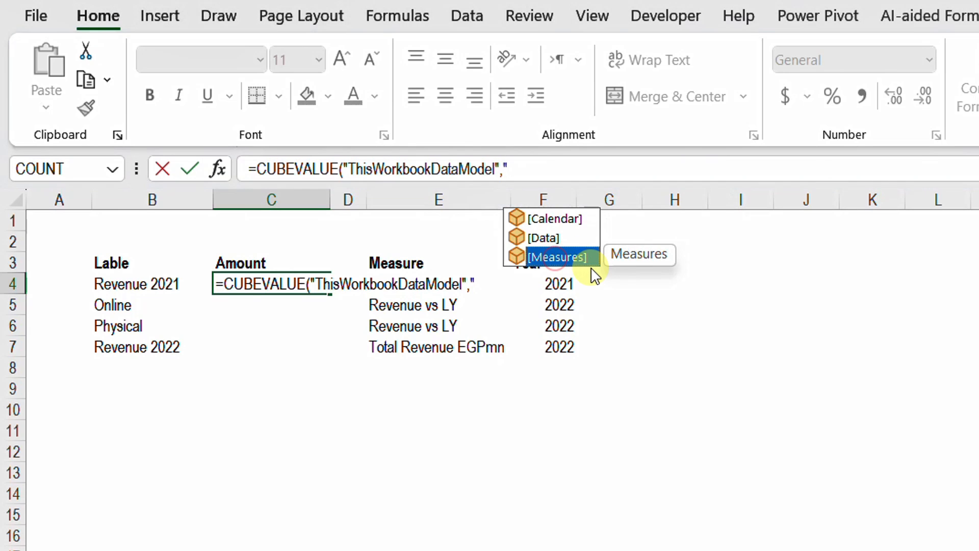
double_click(563, 257)
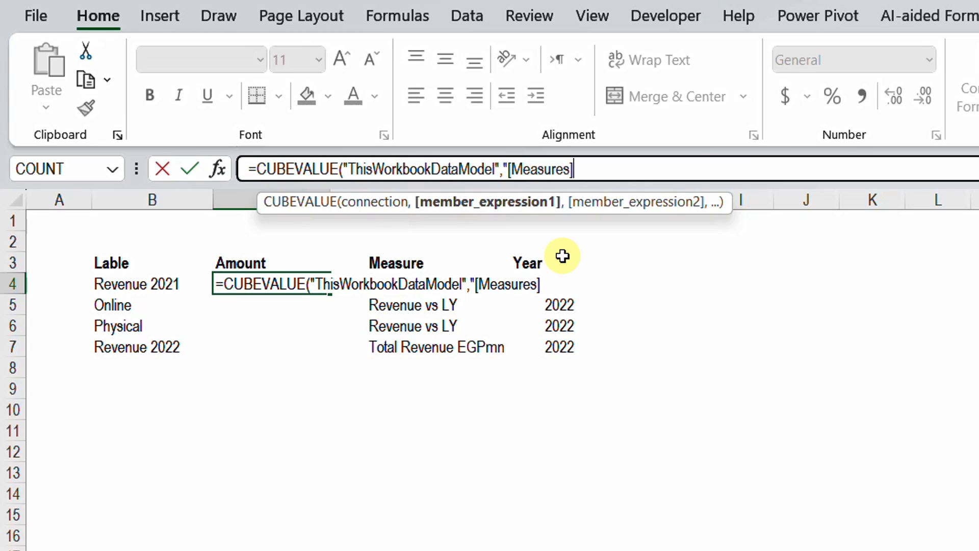
text(.)
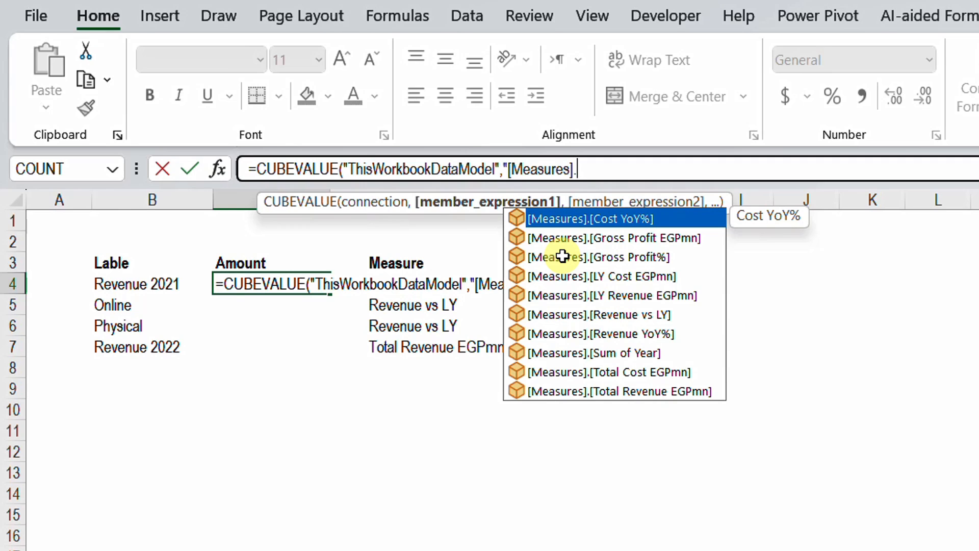
click(646, 392)
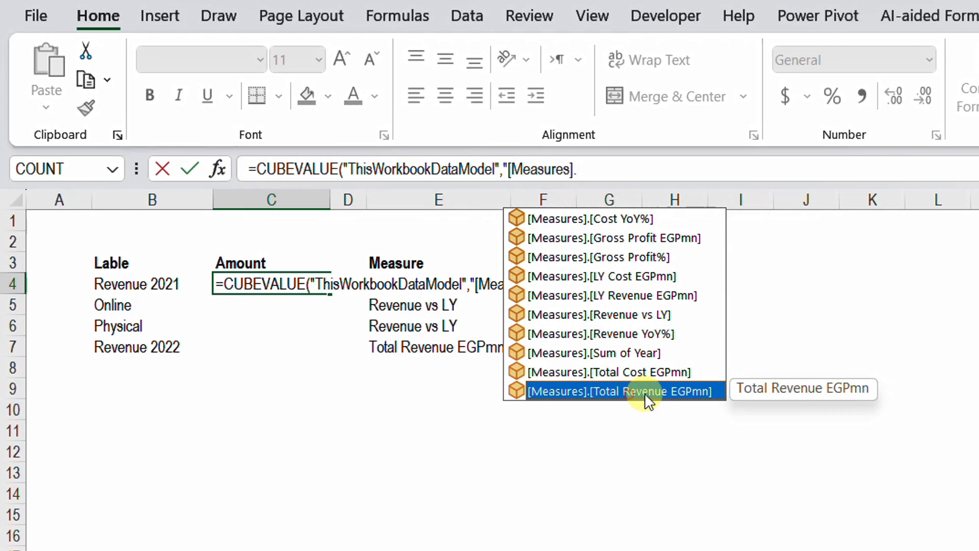
double_click(642, 393)
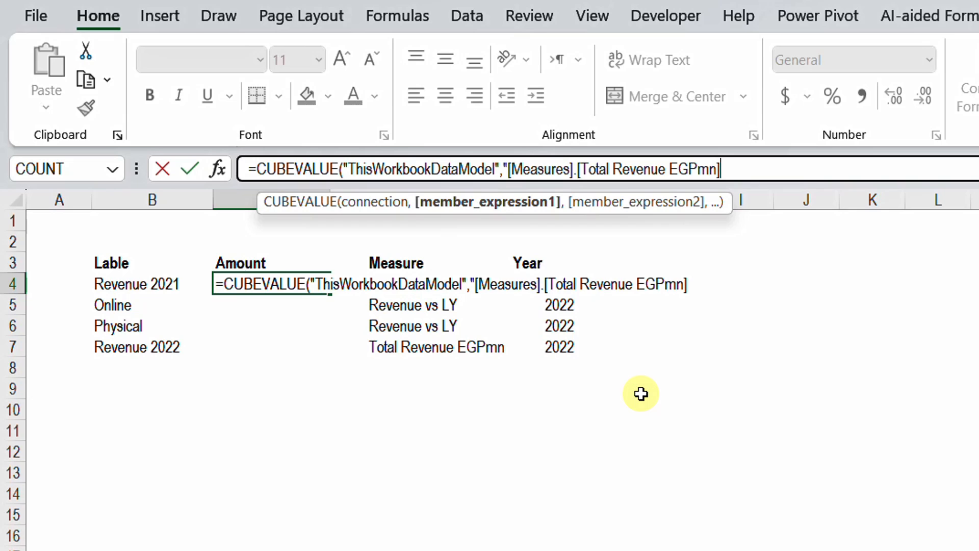
text("))
key(Return)
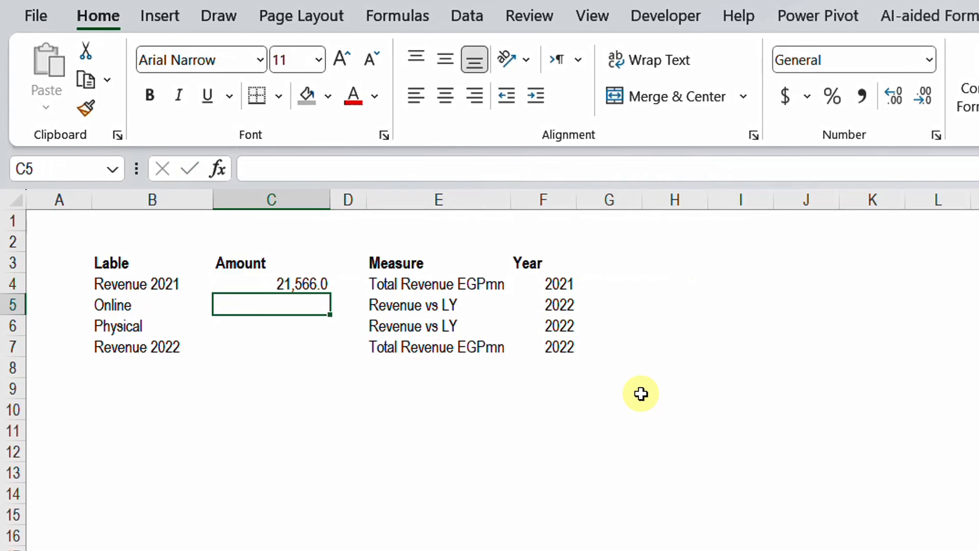
Review the C4 formula, look at the cube-formula report on the preceding sheet, and return to the bridge table
key(Up)
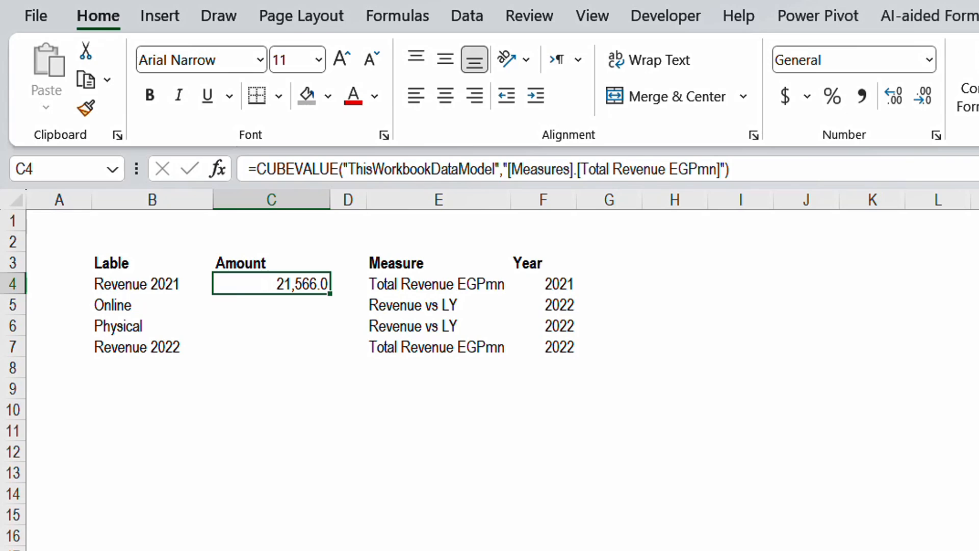
key(ctrl+Page_Up)
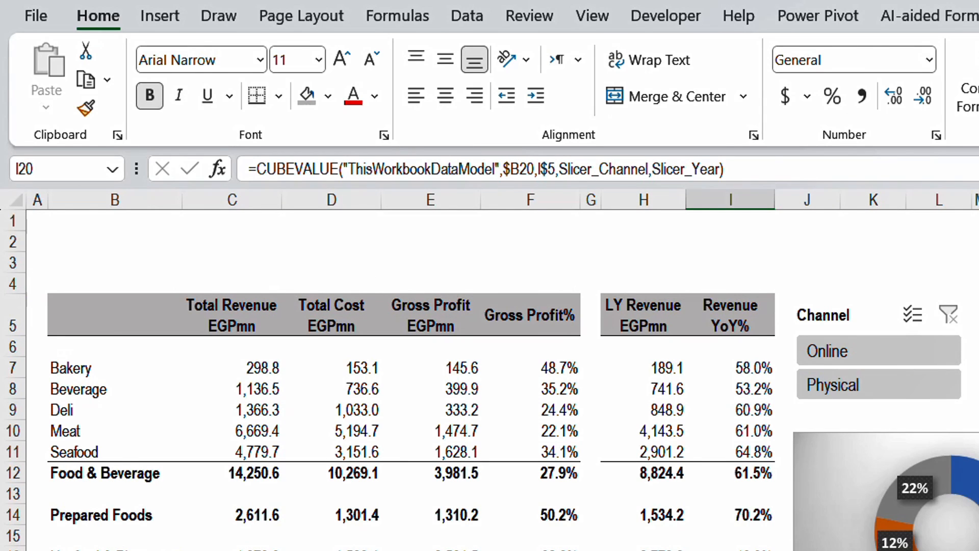
key(ctrl+Page_Down)
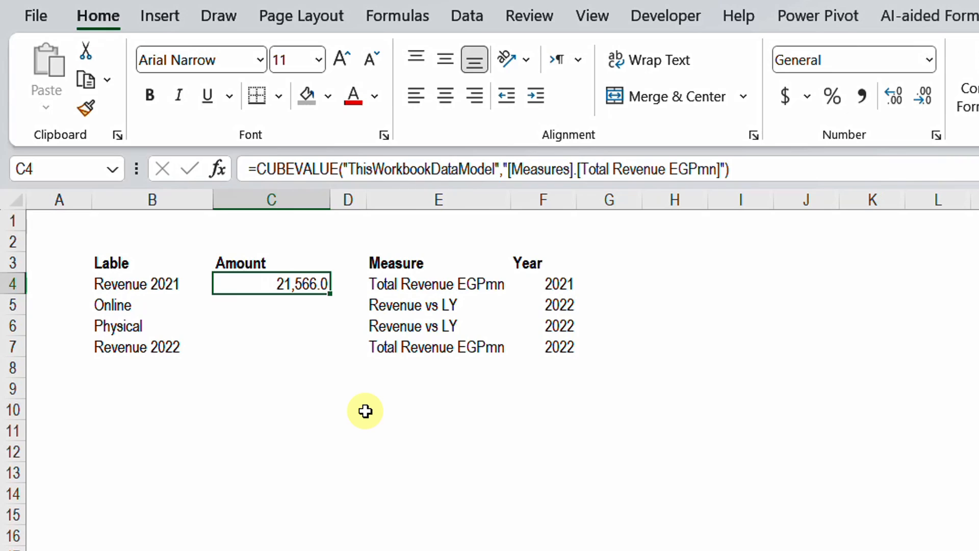
Replace the fixed measure name in the C4 formula with a reference to E4, as "[Measures].["&E4&"]"
key(F2)
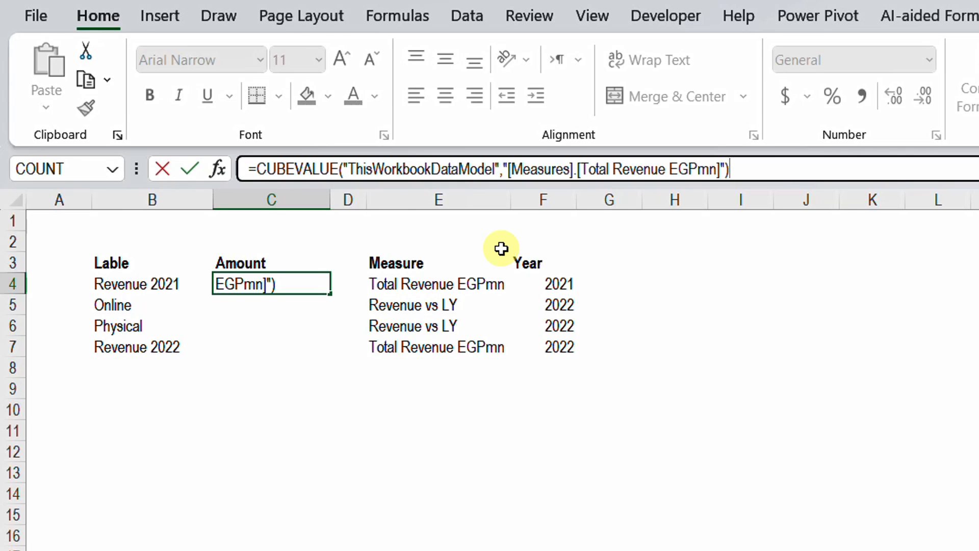
drag(718, 169, 587, 179)
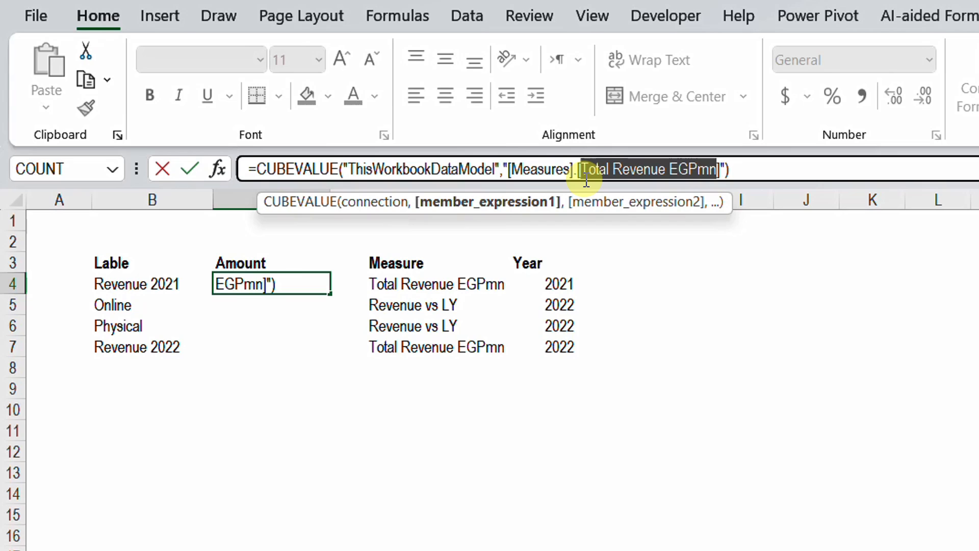
text([)
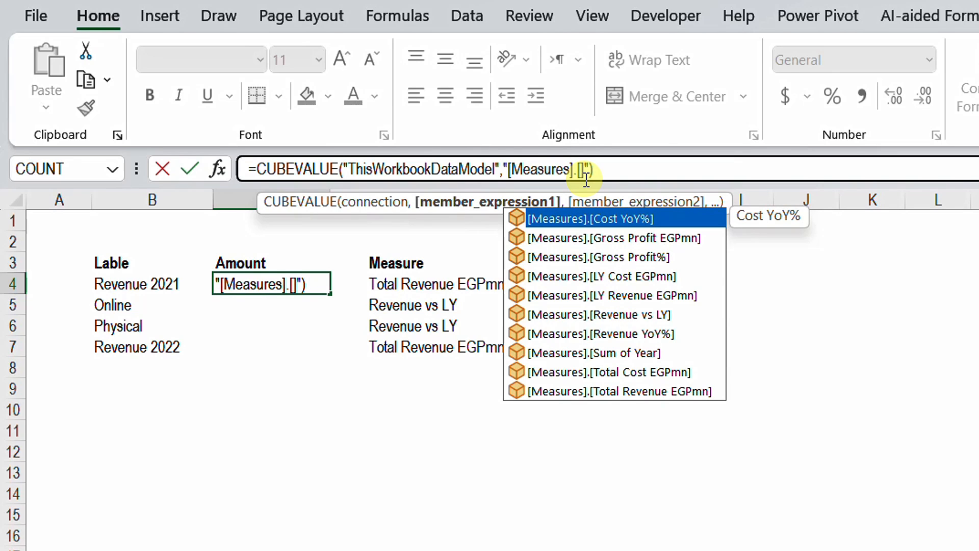
key(Escape)
text("&")
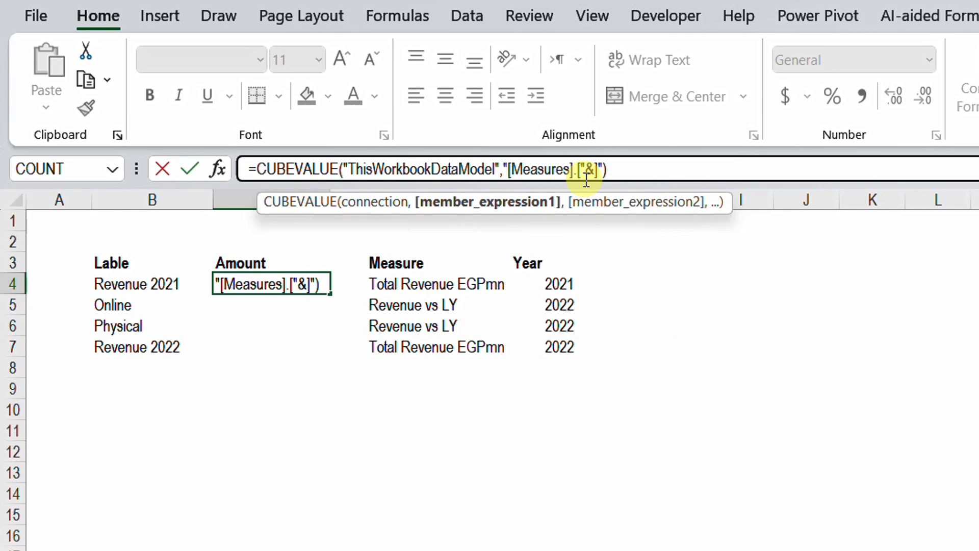
click(419, 284)
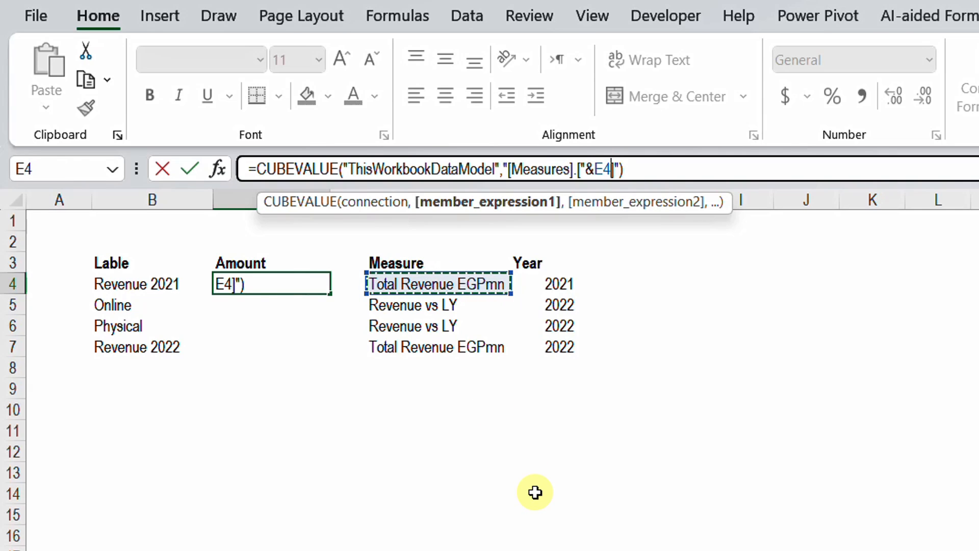
text(&")
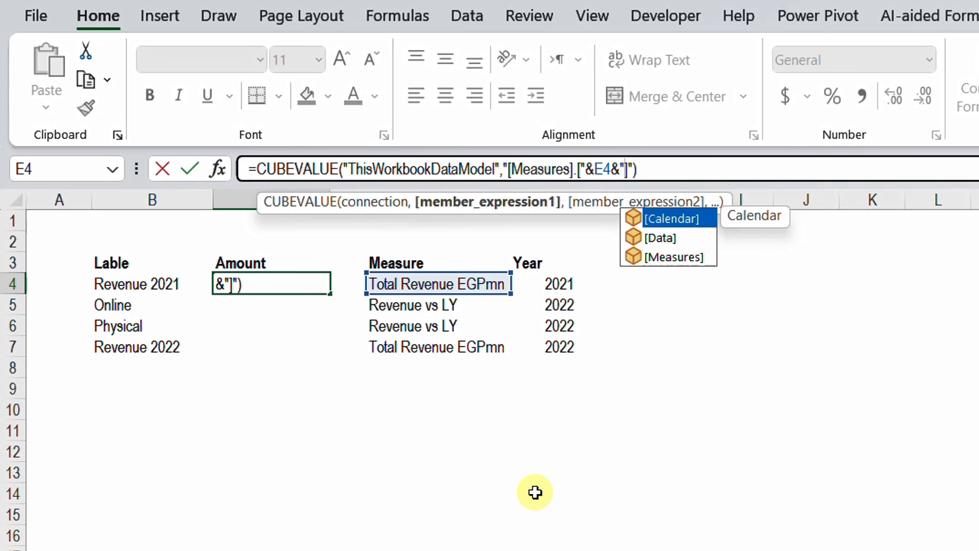
key(Return)
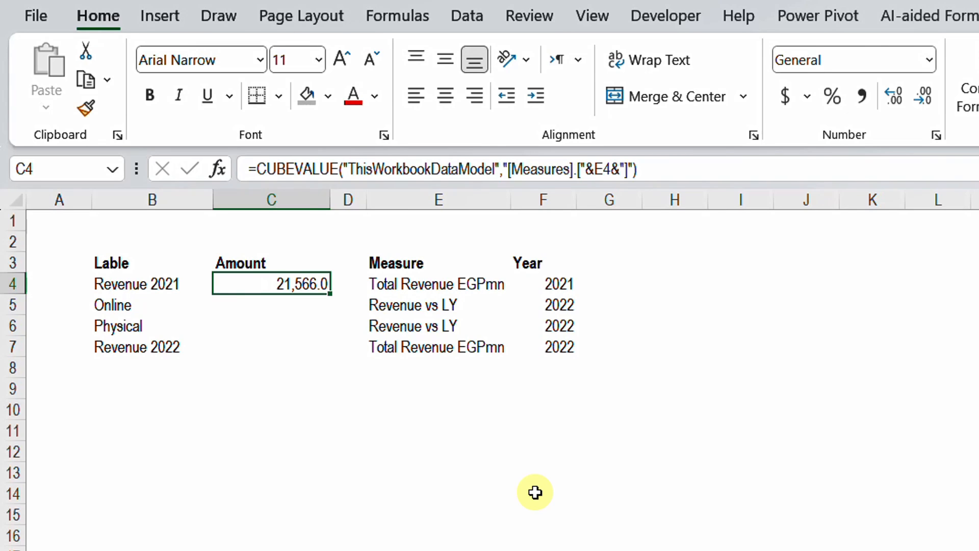
Add a second member expression to the C4 formula, beginning with "[Calendar].[Year]
click(633, 169)
text(,)
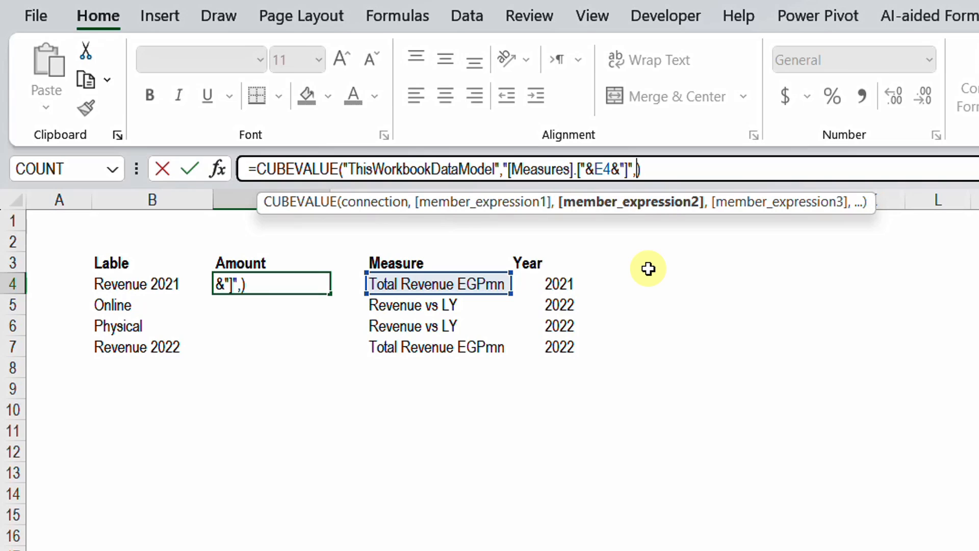
text(")
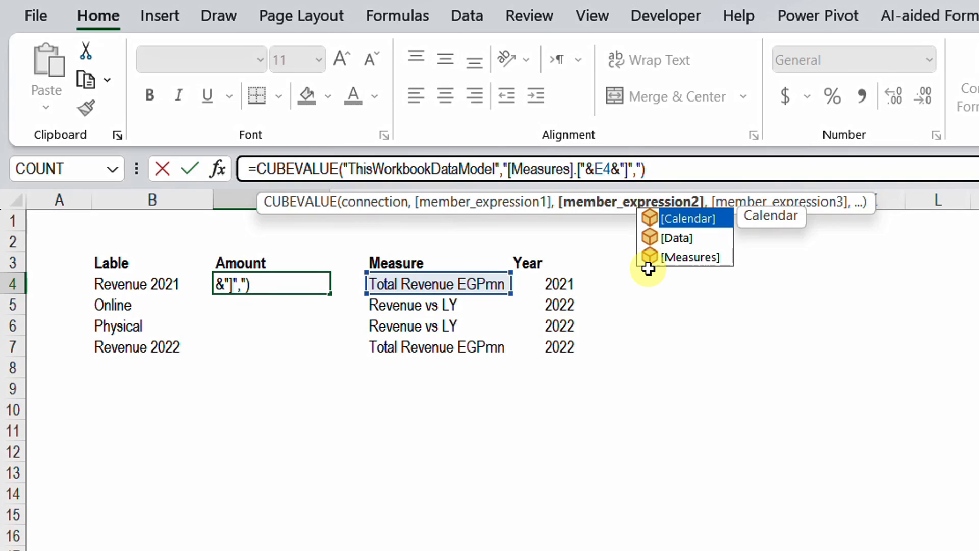
key(Tab)
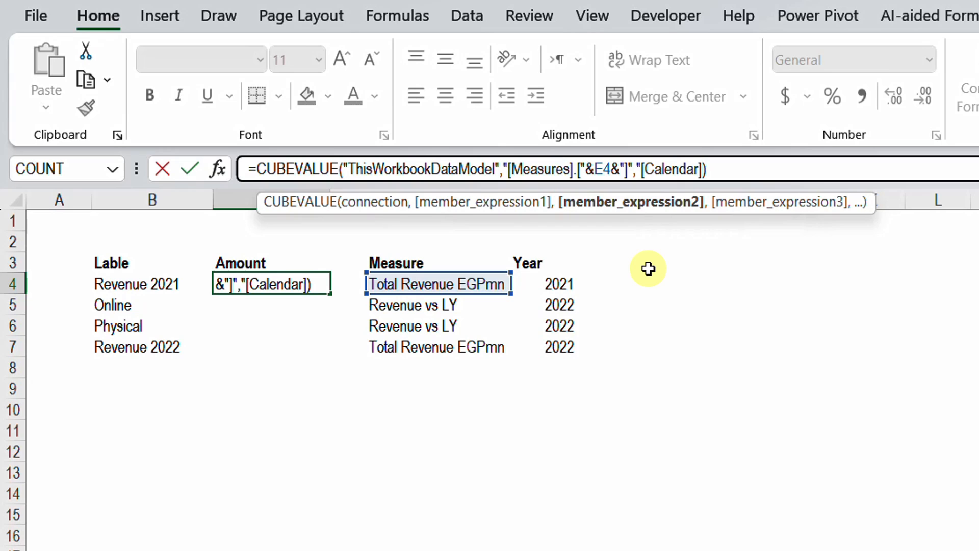
text(.)
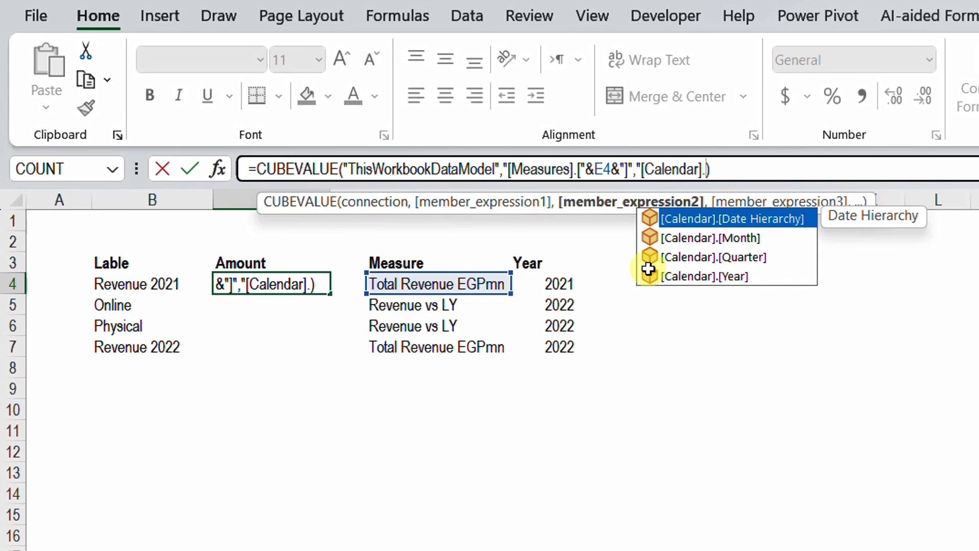
key(Down)
key(Down)
key(Down)
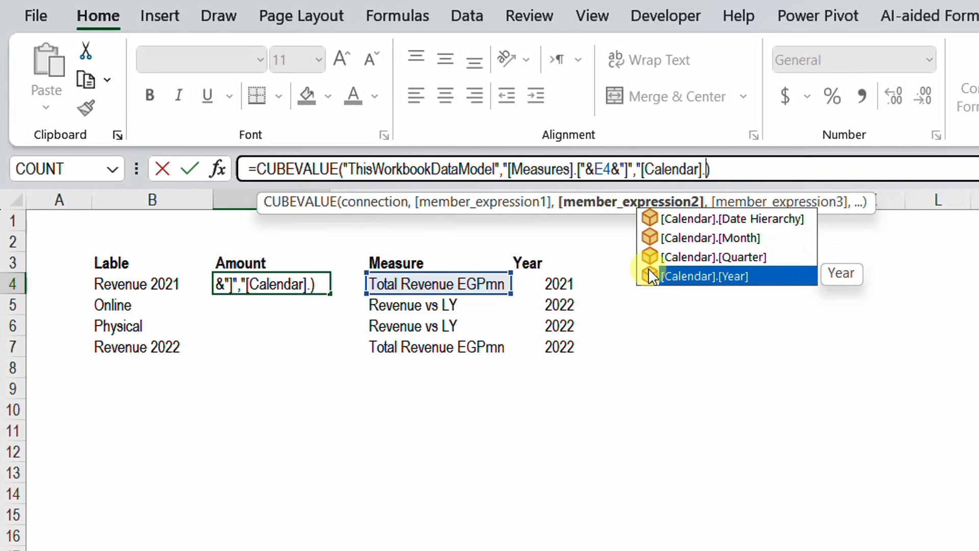
key(Tab)
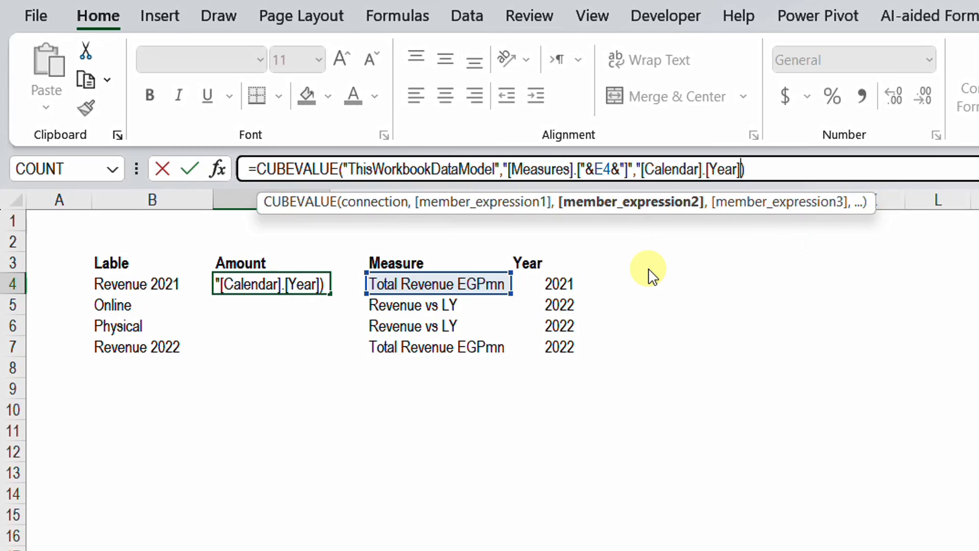
Complete the second member expression in the C4 formula as "[Calendar].[Year].["&F4&"]" and enter it
text(.[)
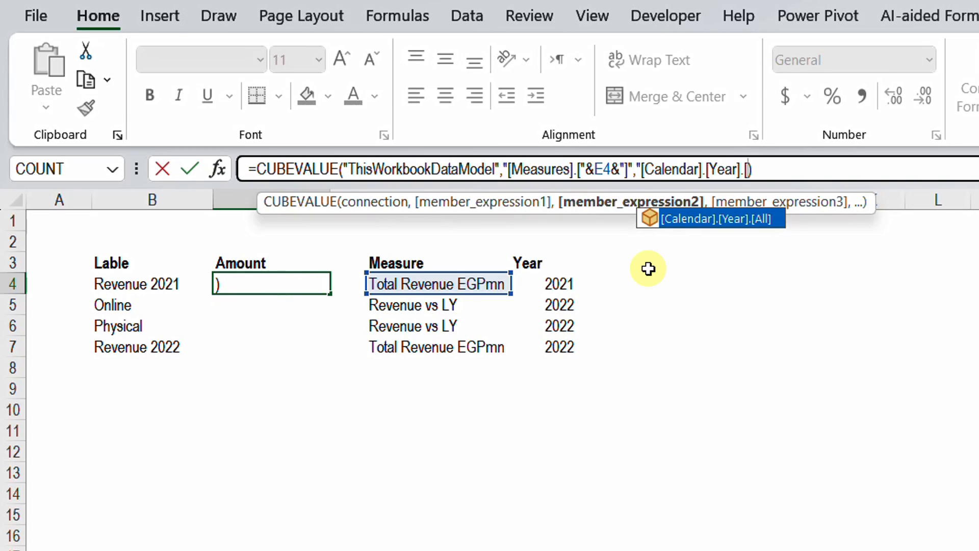
text(")
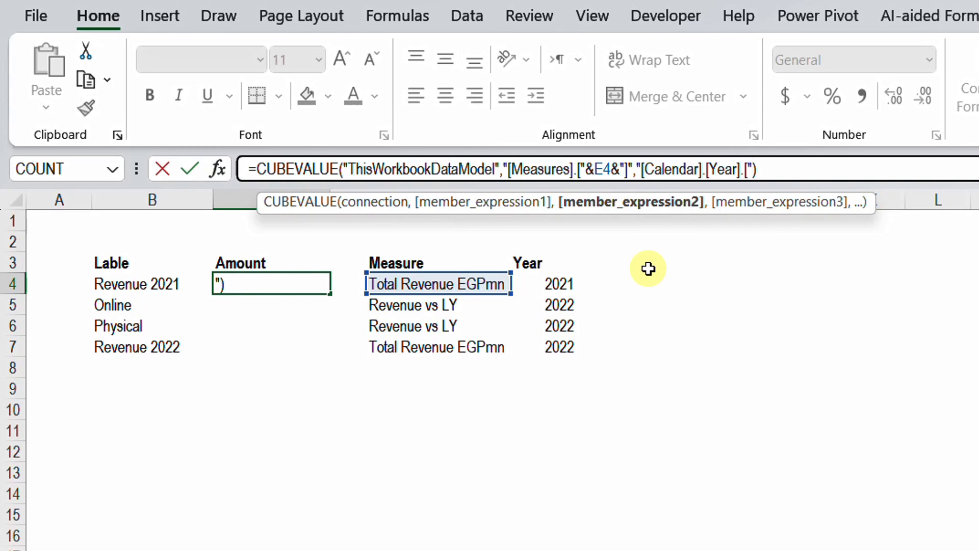
text(&)
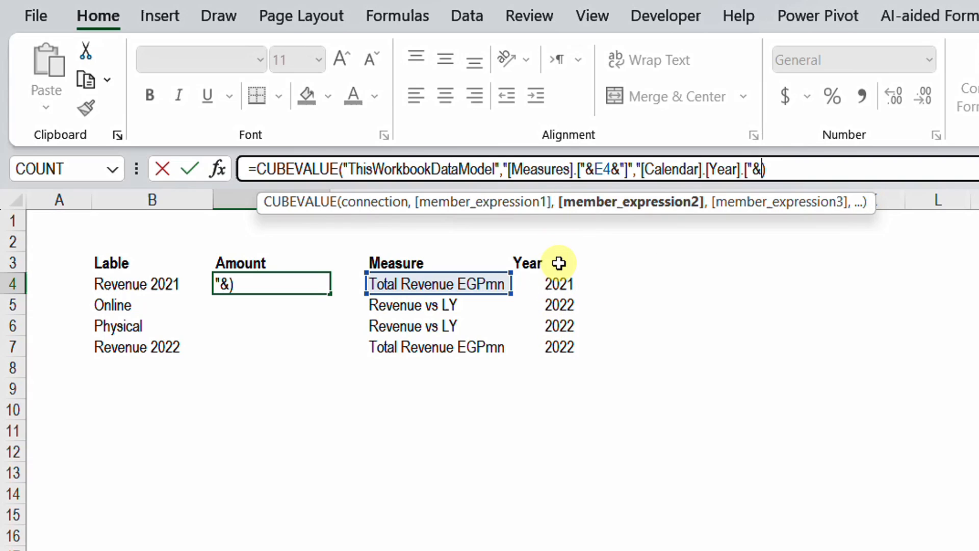
click(561, 284)
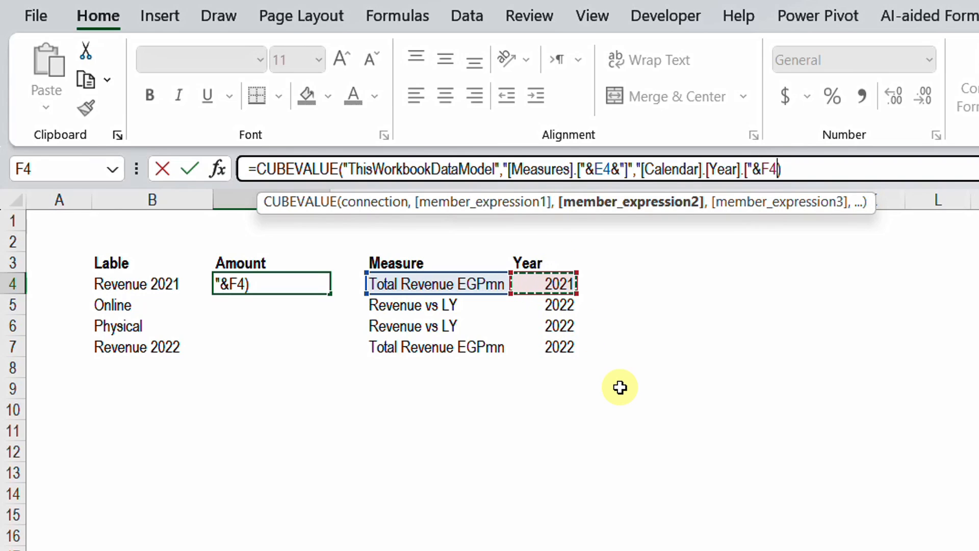
text(&)
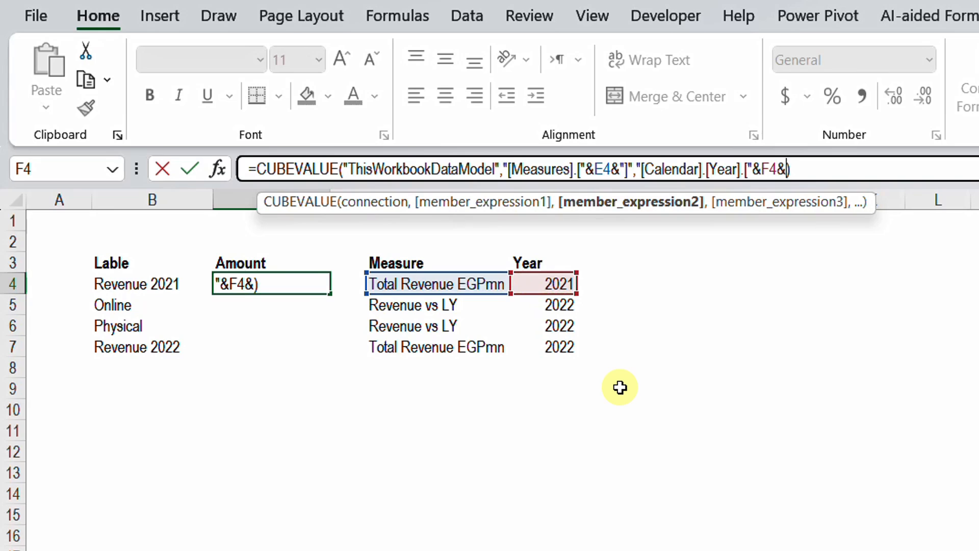
text("]")
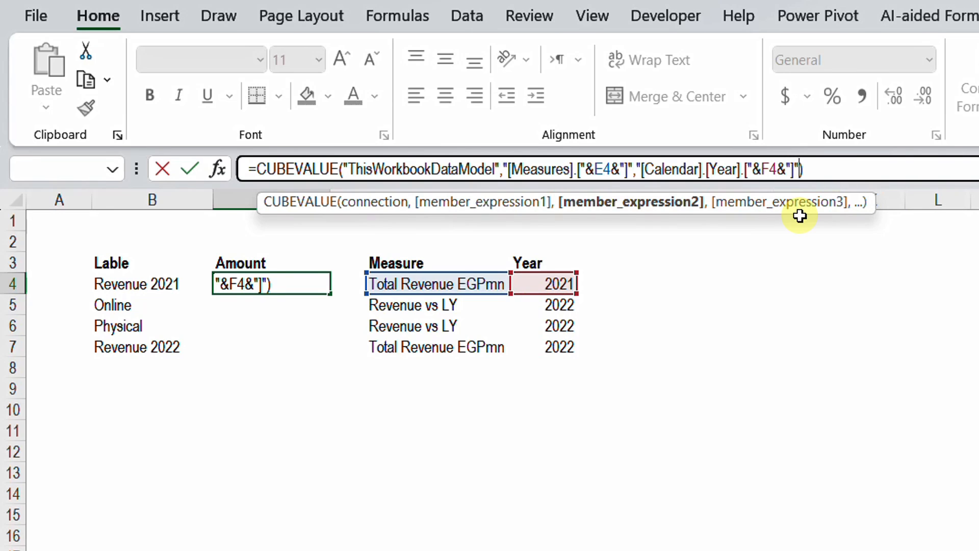
key(Return)
key(Up)
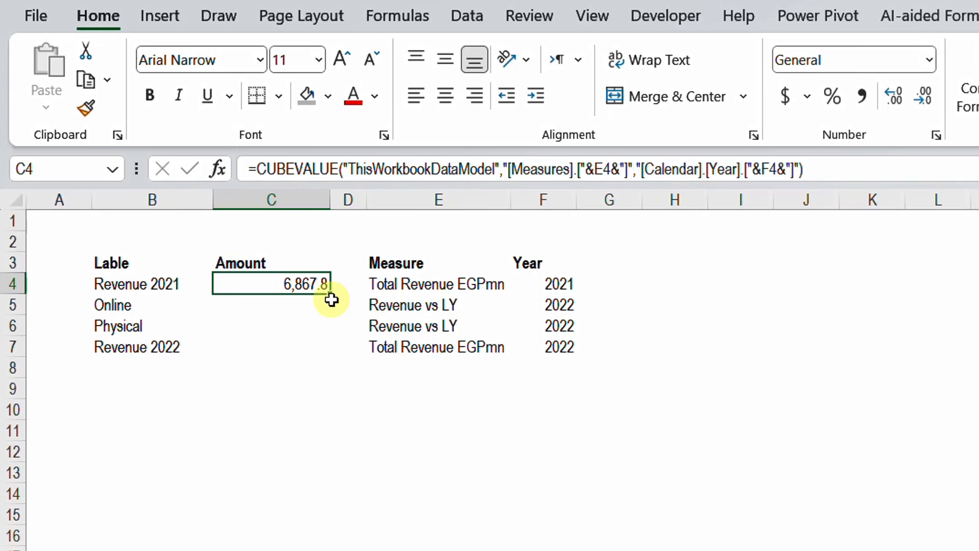
Fill the C4 formula down through C7 and review the Online and Physical rows
drag(329, 297, 328, 351)
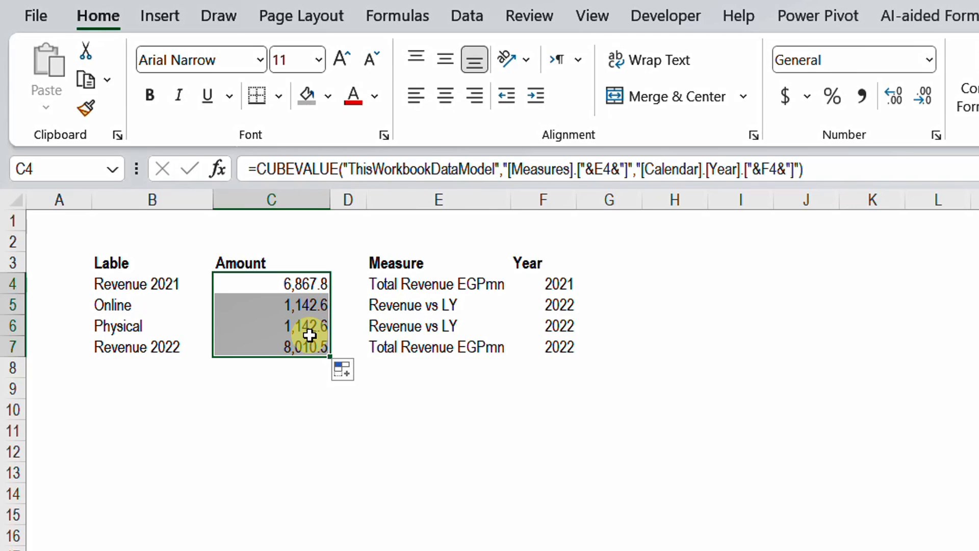
click(301, 308)
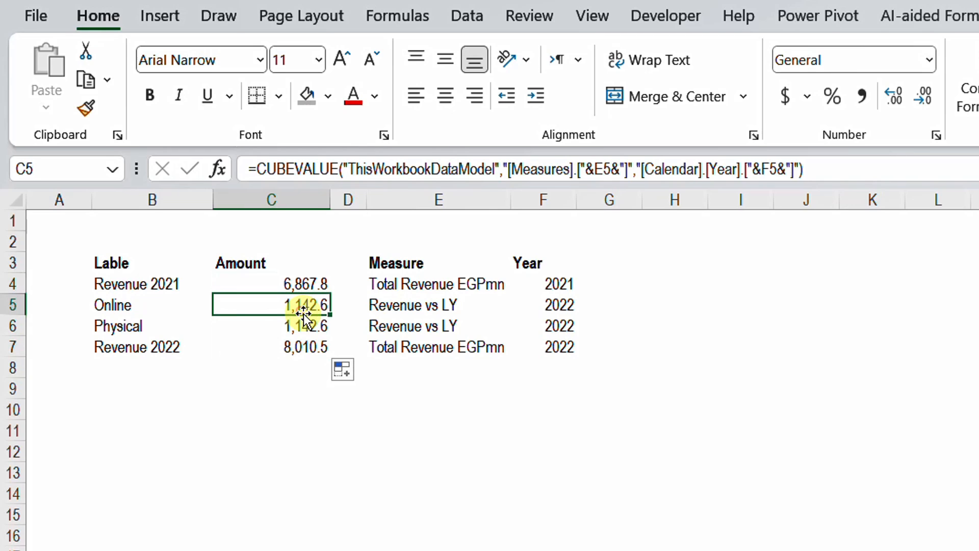
click(131, 309)
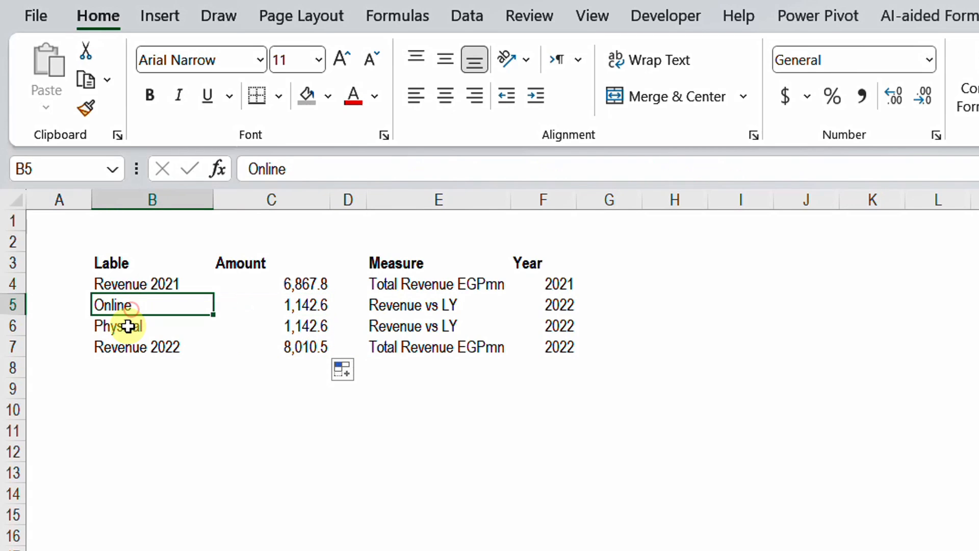
click(131, 324)
Add a third member expression to the C5 formula, beginning with "[Data].[Channel]
click(308, 305)
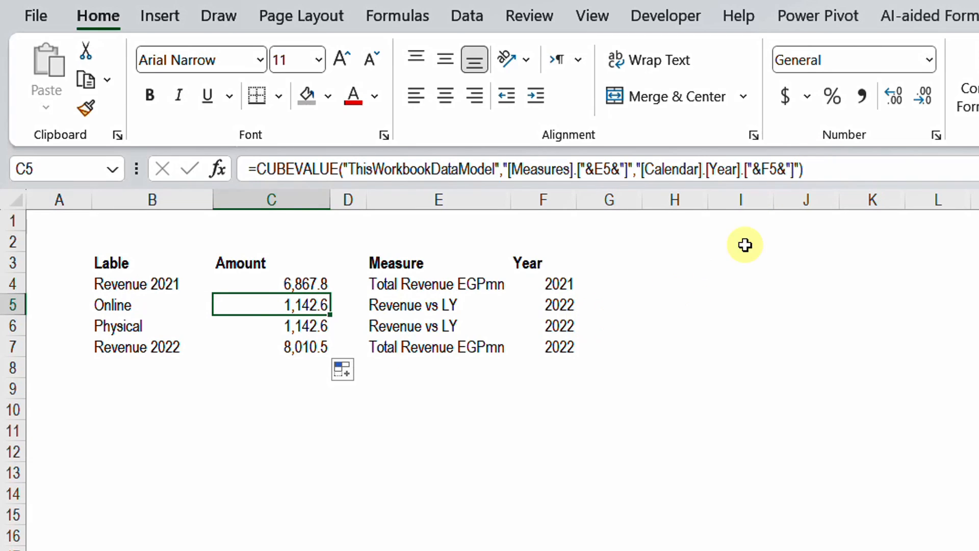
click(799, 170)
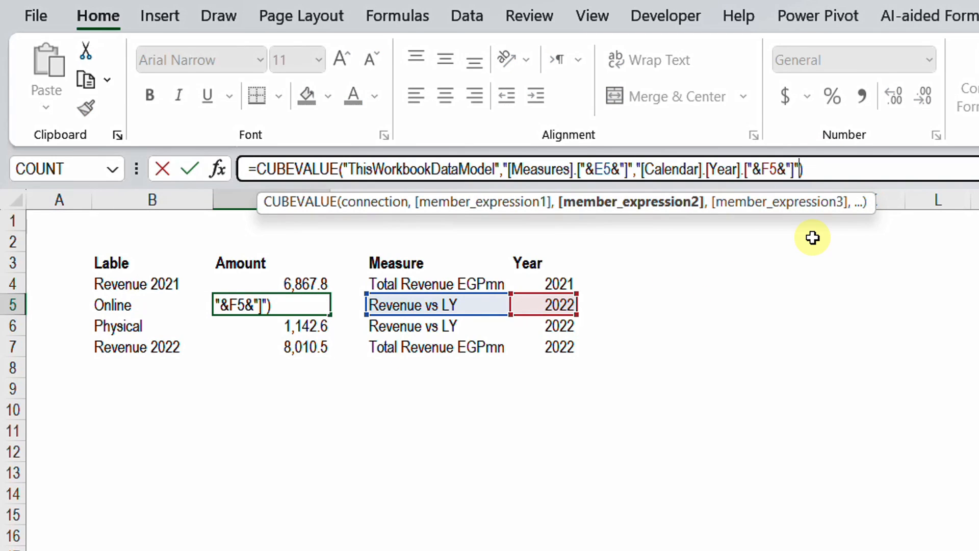
text(,)
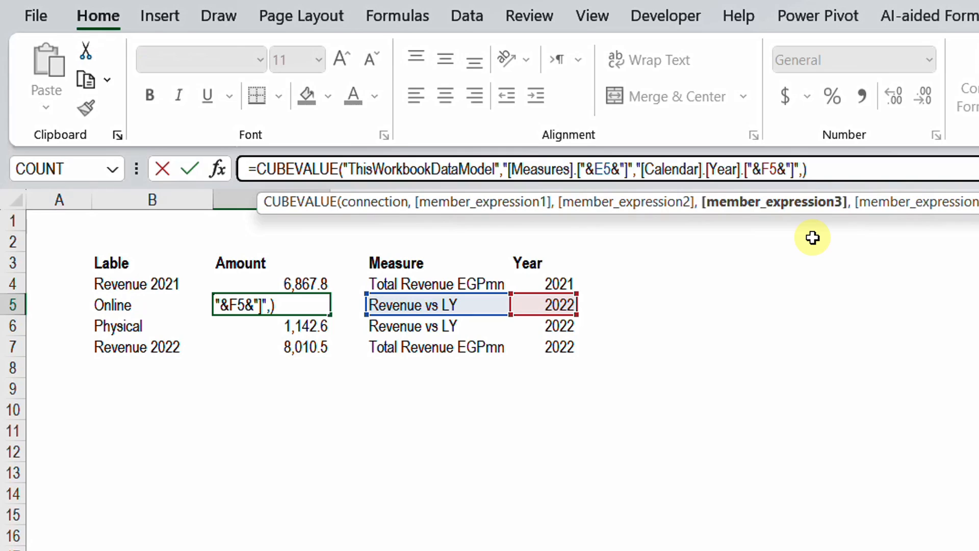
text(")
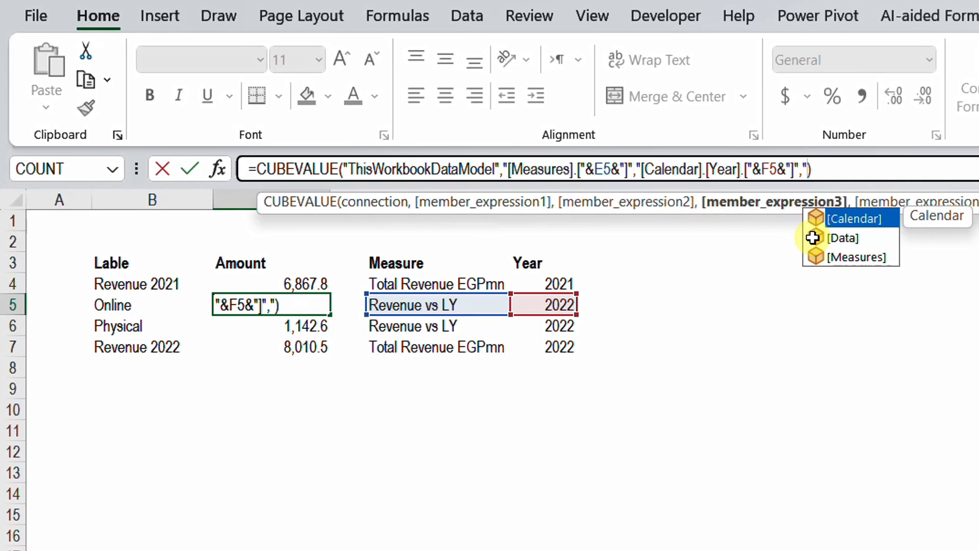
click(814, 239)
double_click(815, 239)
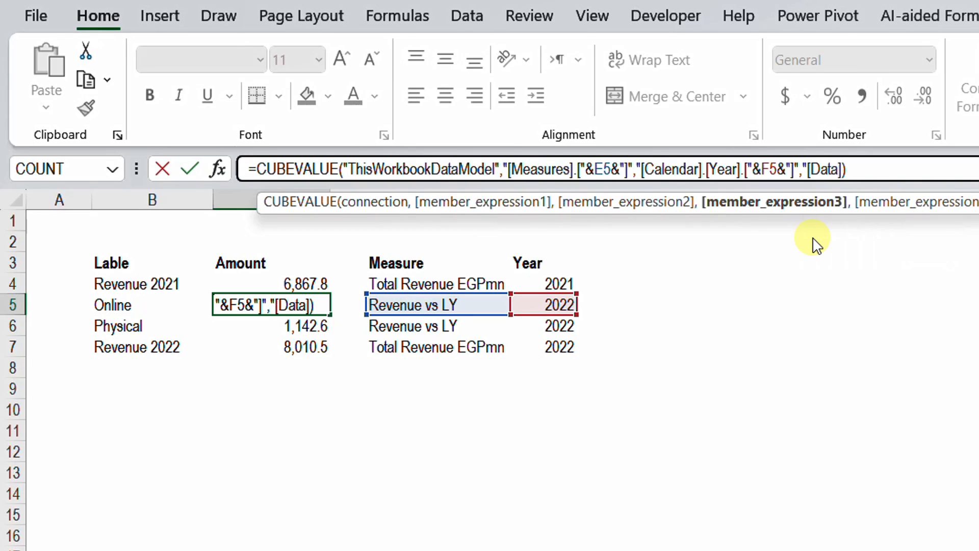
text(.)
click(815, 239)
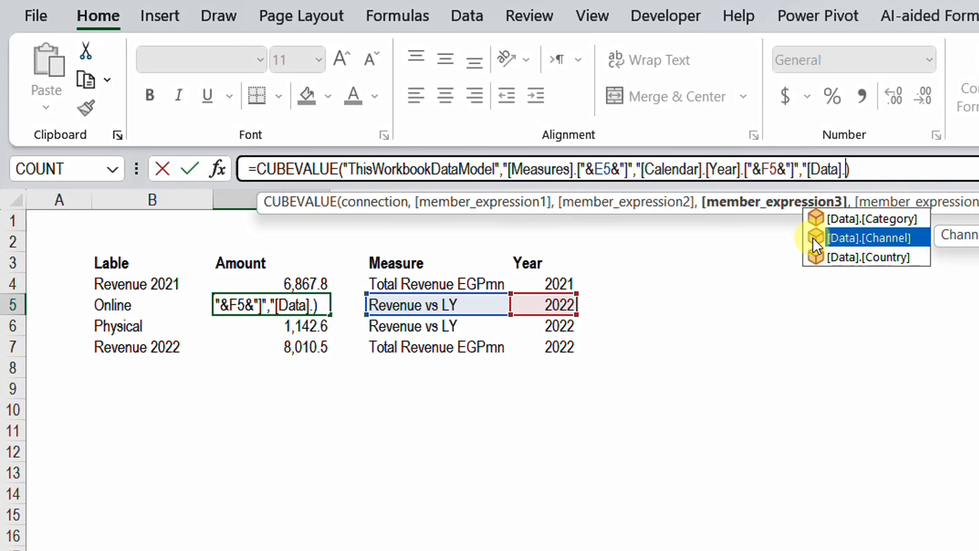
double_click(815, 238)
text(.)
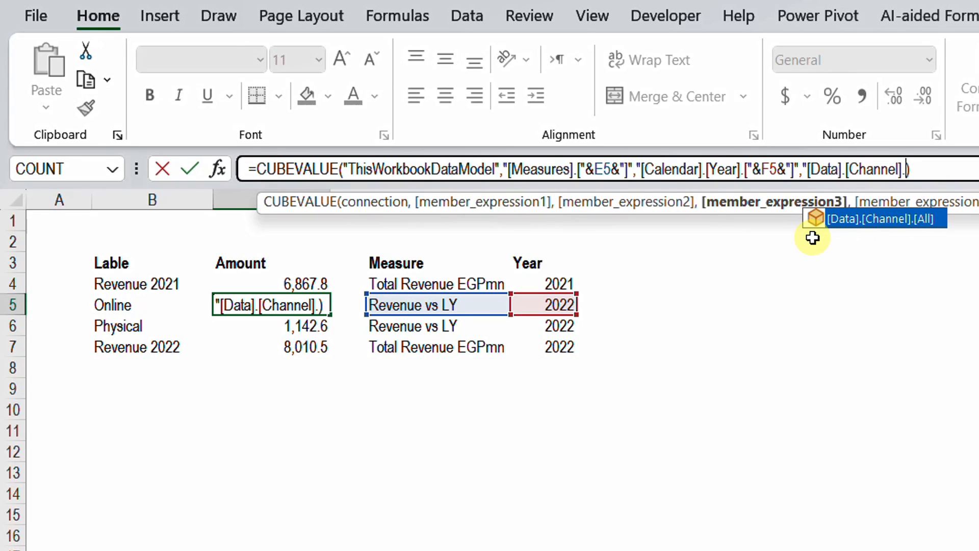
Finish the third member expression in C5 with a reference to the label in B5, as "[Data].[Channel].["&B5&"]", and enter the formula
text([)
key(Escape)
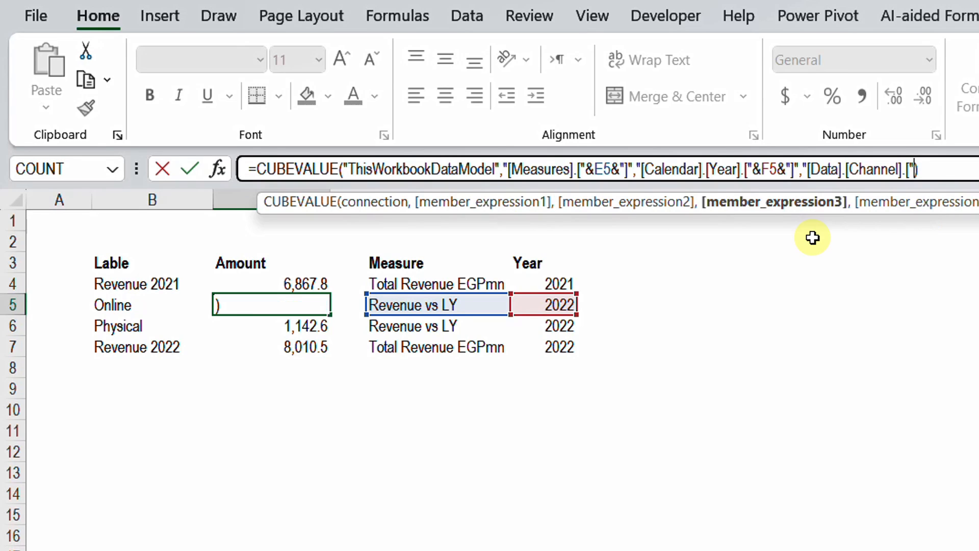
text("&)
click(138, 305)
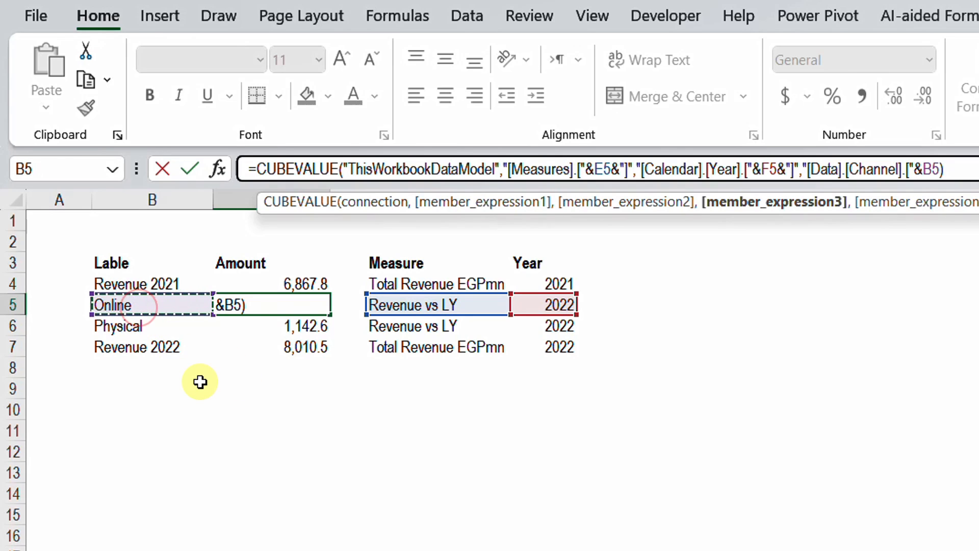
text(&")
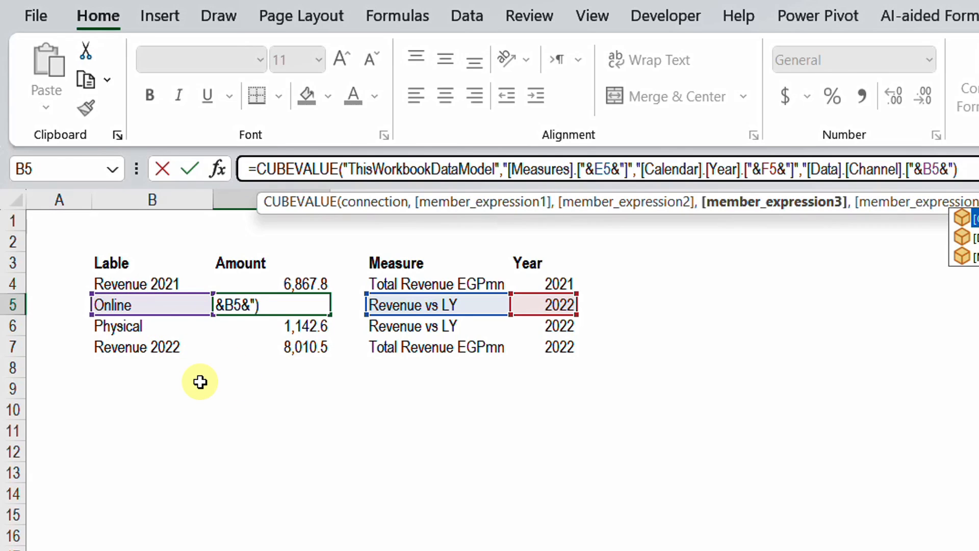
text(]")
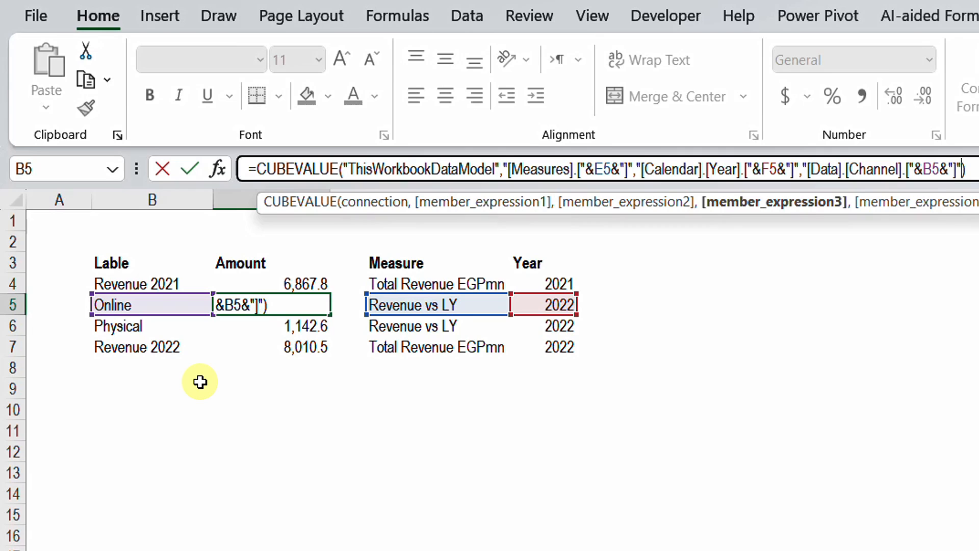
key(Return)
key(Up)
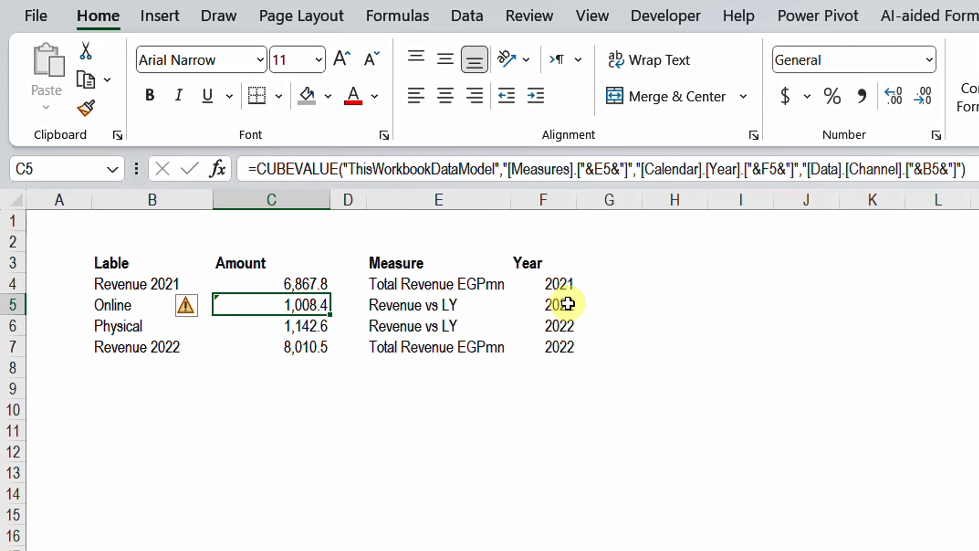
Copy the channel-filtered C5 formula down to C6 for the Physical row
click(131, 305)
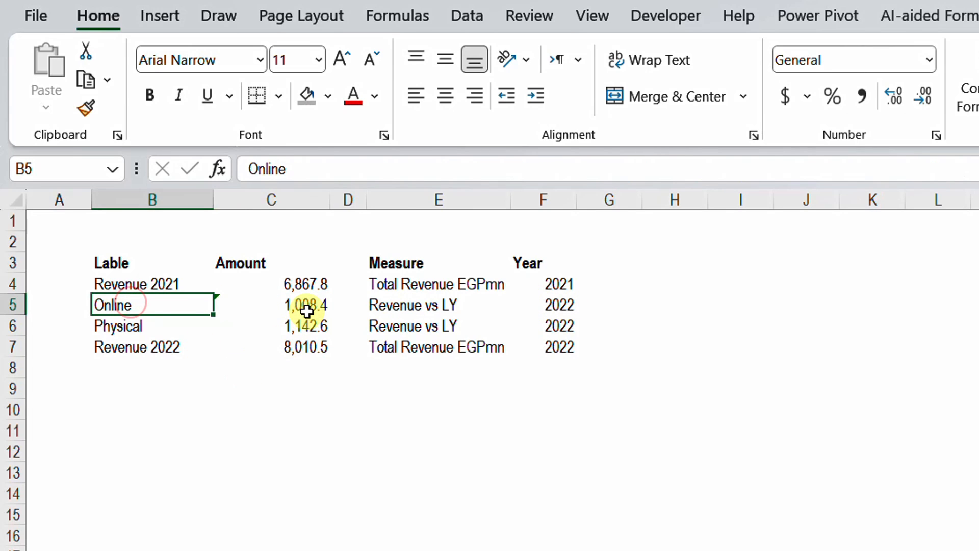
click(331, 312)
drag(332, 312, 332, 325)
click(326, 445)
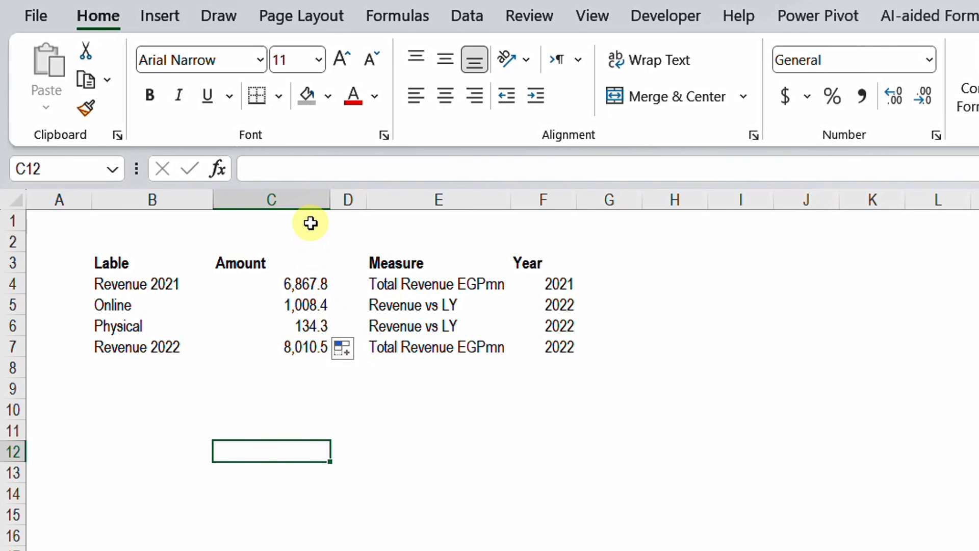
Enter the check formula =SUM(C4:C6)-C7 in C1 to reconcile the bridge with Revenue 2022
click(288, 225)
text(=)
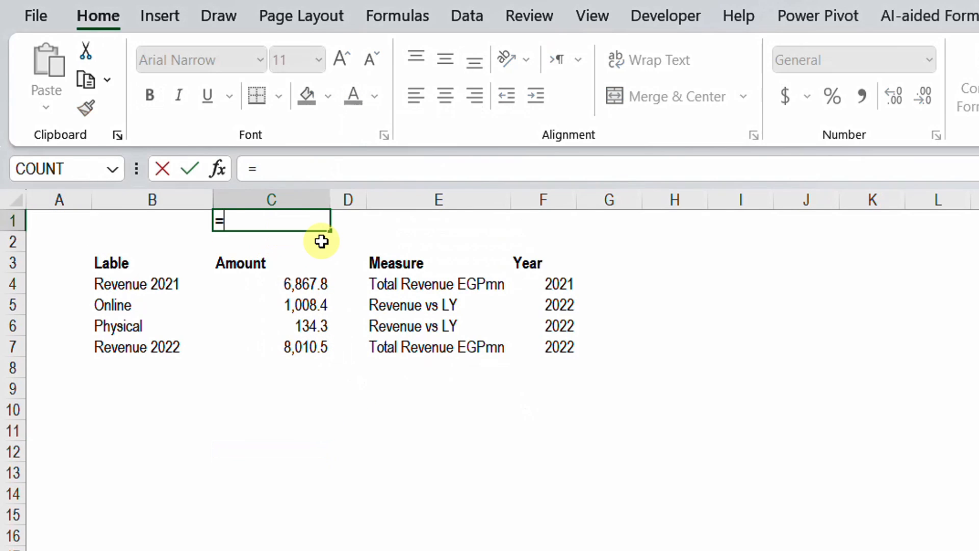
text(sum)
key(Tab)
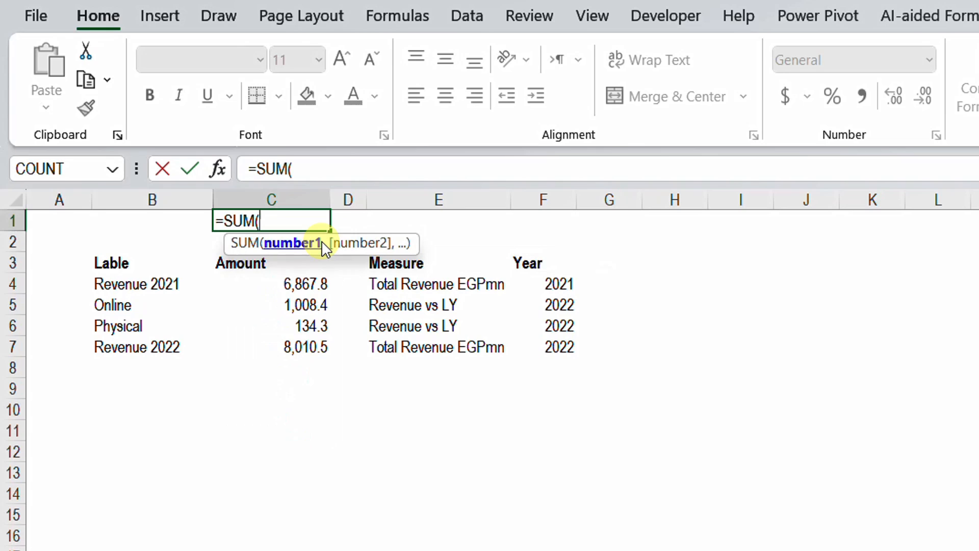
drag(298, 284, 299, 320)
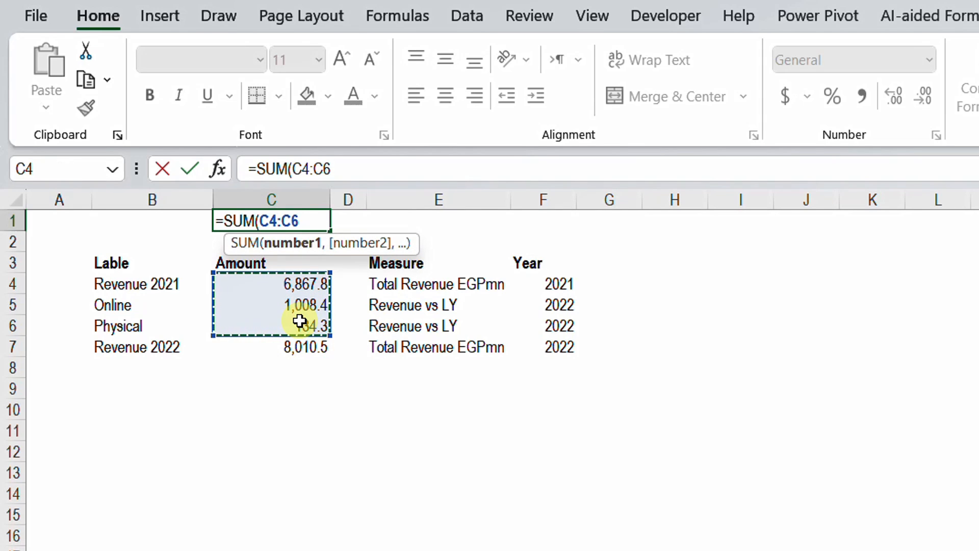
text()-)
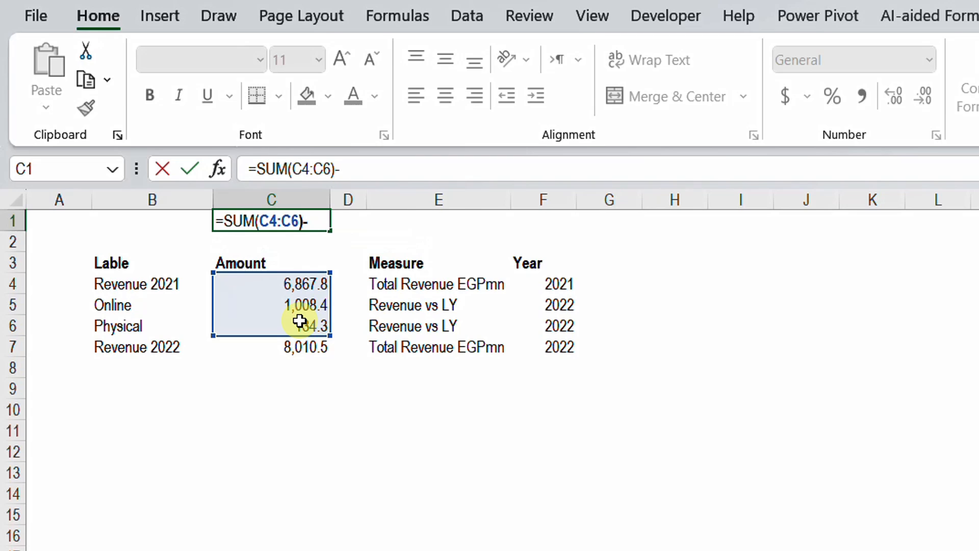
click(278, 344)
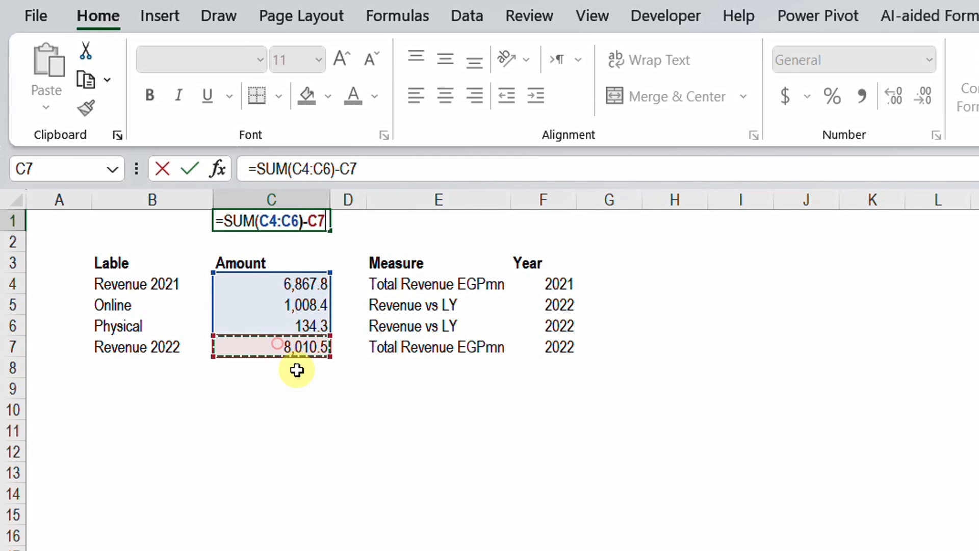
key(Return)
key(Up)
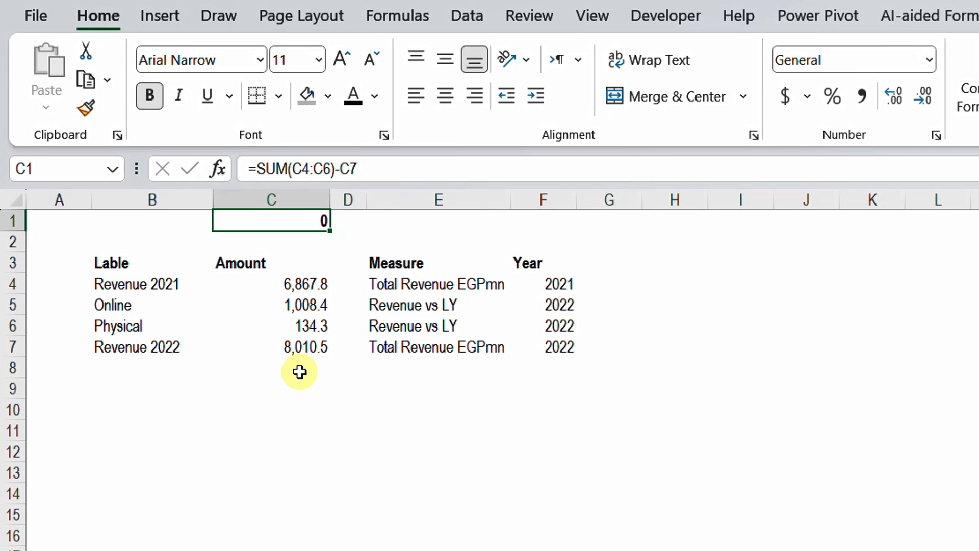
Insert a waterfall chart from the labels and amounts in B4:C7 and place it just below the table
drag(126, 284, 283, 340)
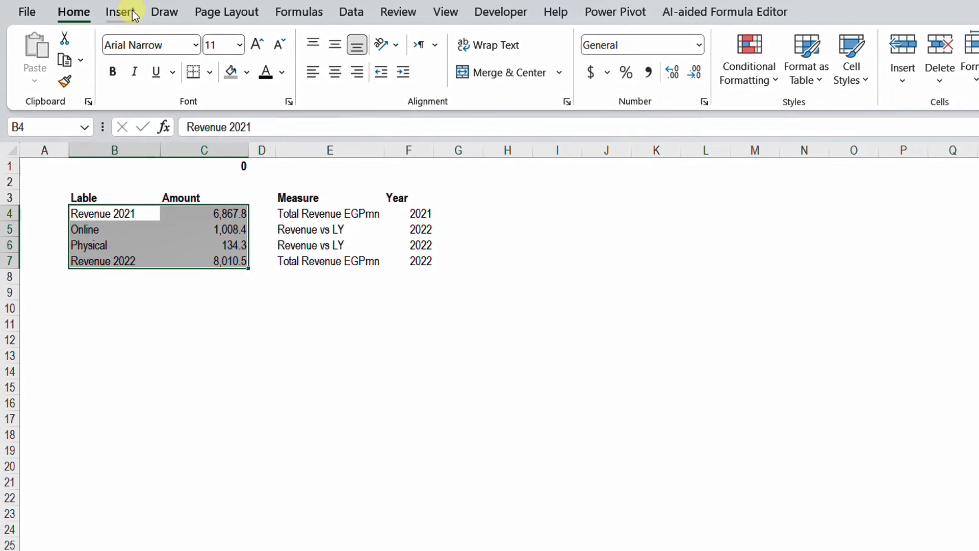
click(141, 13)
click(544, 39)
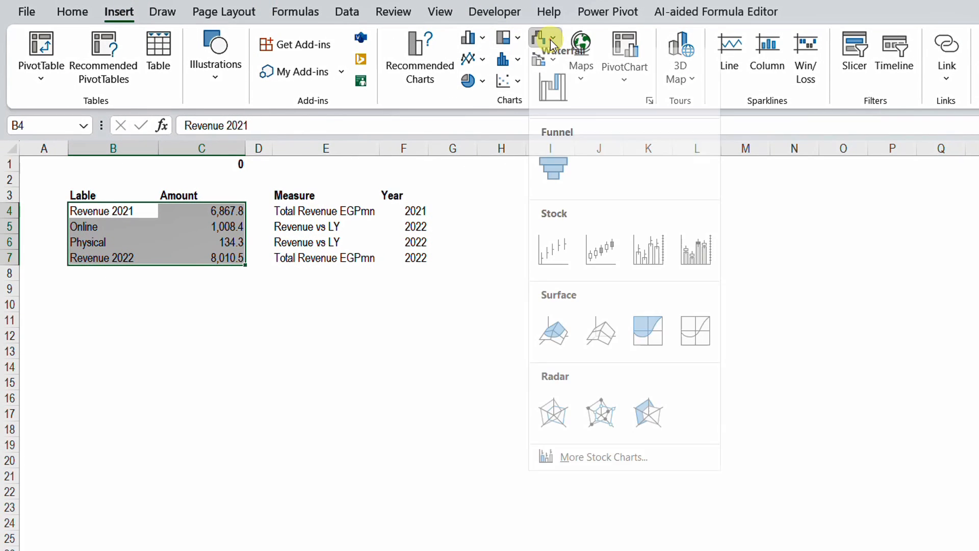
click(560, 99)
drag(565, 273, 240, 278)
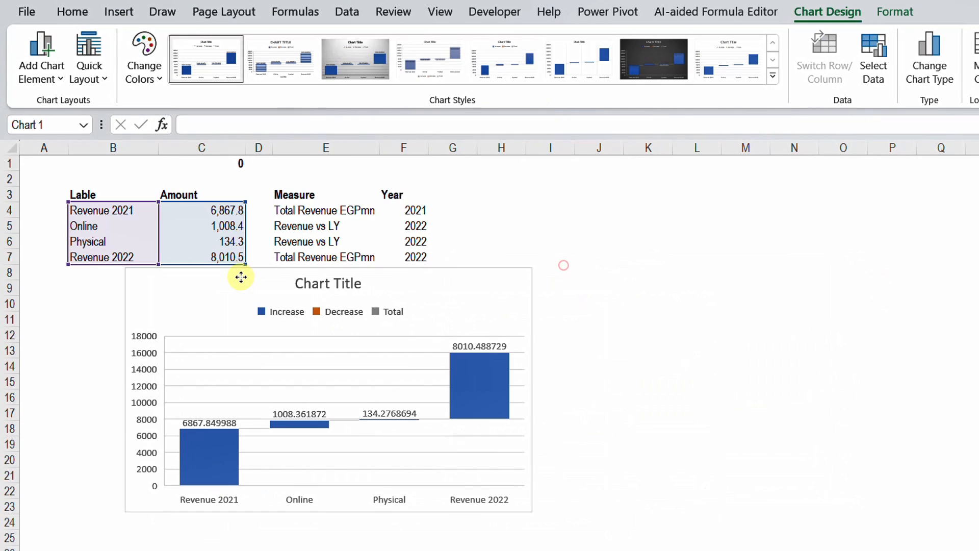
Set the Revenue 2022 and Revenue 2021 columns of the waterfall chart as totals
double_click(488, 395)
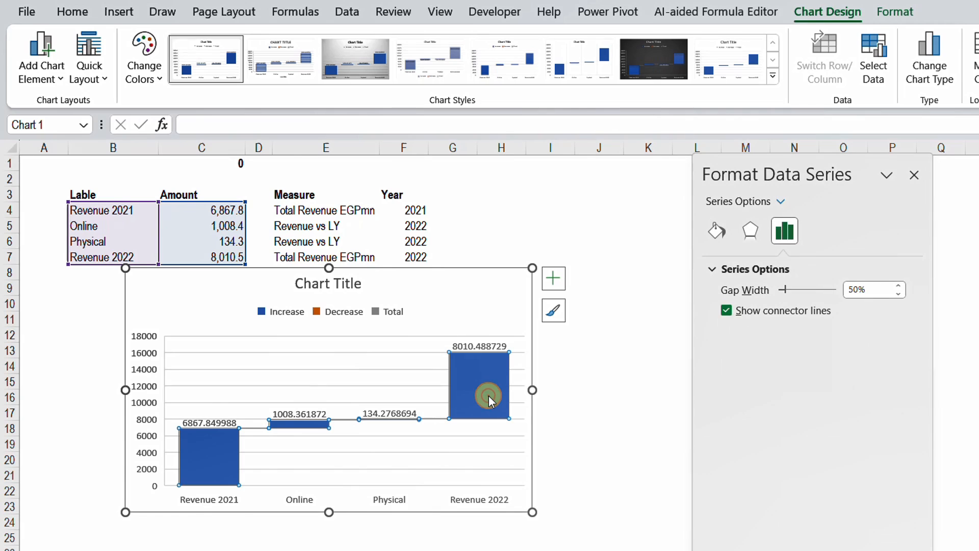
click(489, 396)
right_click(489, 396)
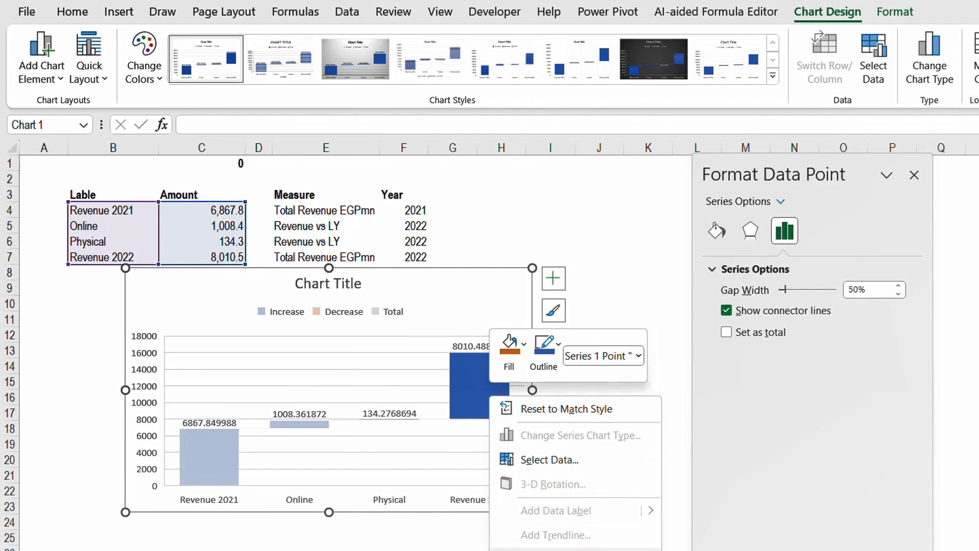
click(556, 550)
click(225, 425)
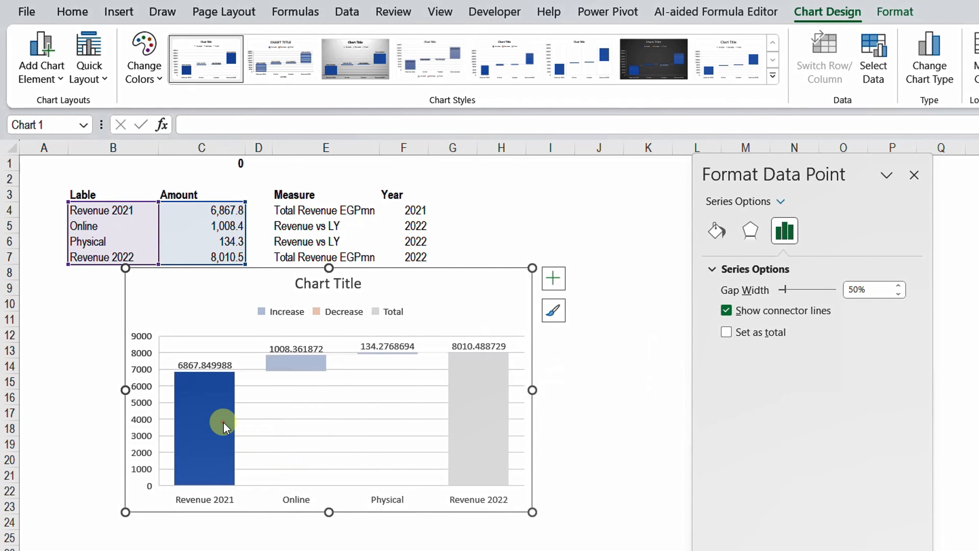
right_click(223, 425)
click(247, 388)
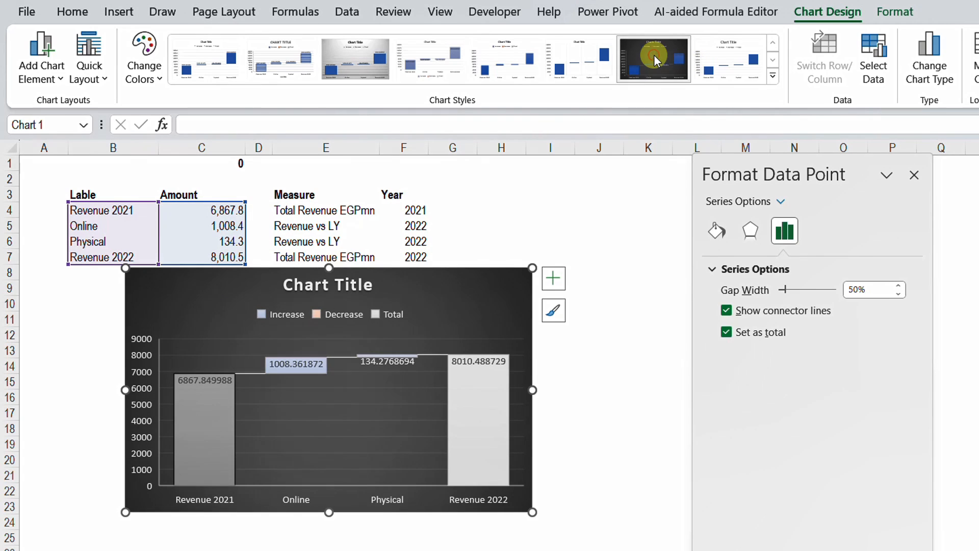
Apply the light grey gradient chart style and title the chart "Annual Revenue Change"
click(654, 54)
click(359, 60)
double_click(304, 285)
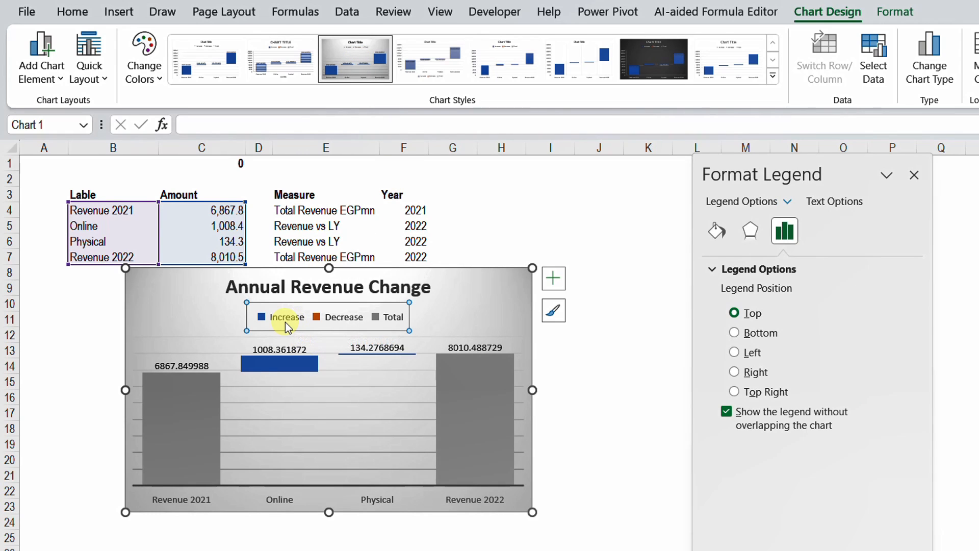
Recolour the Increase entry green and the Decrease entry red, and format the data labels with thousands separators and one decimal
click(286, 322)
right_click(286, 324)
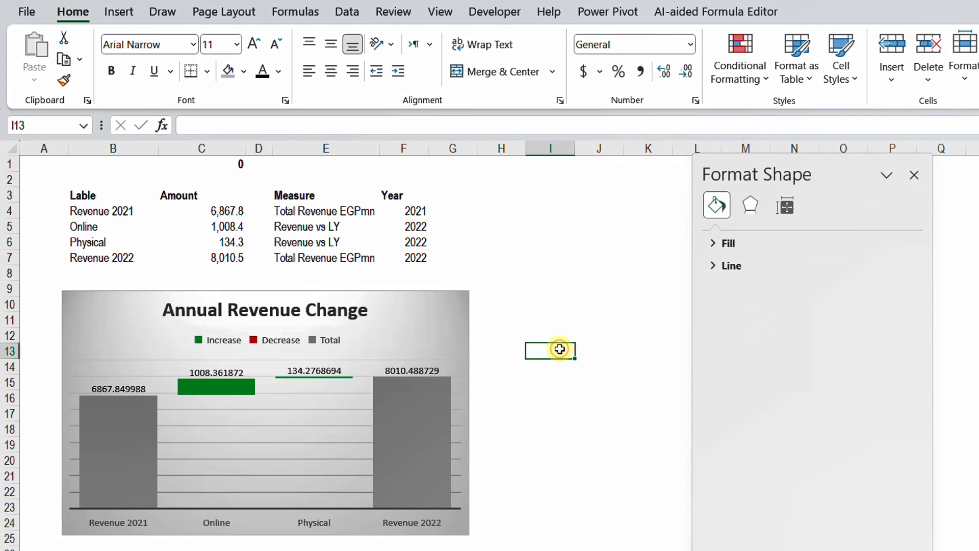
click(315, 372)
click(332, 372)
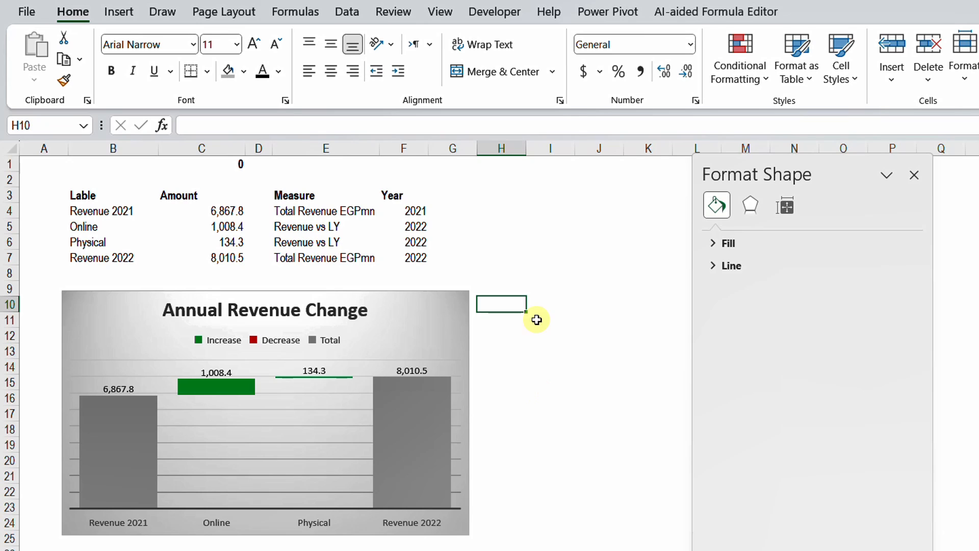
Insert a Country slicer from the workbook's data model and place it beside the waterfall chart
click(563, 256)
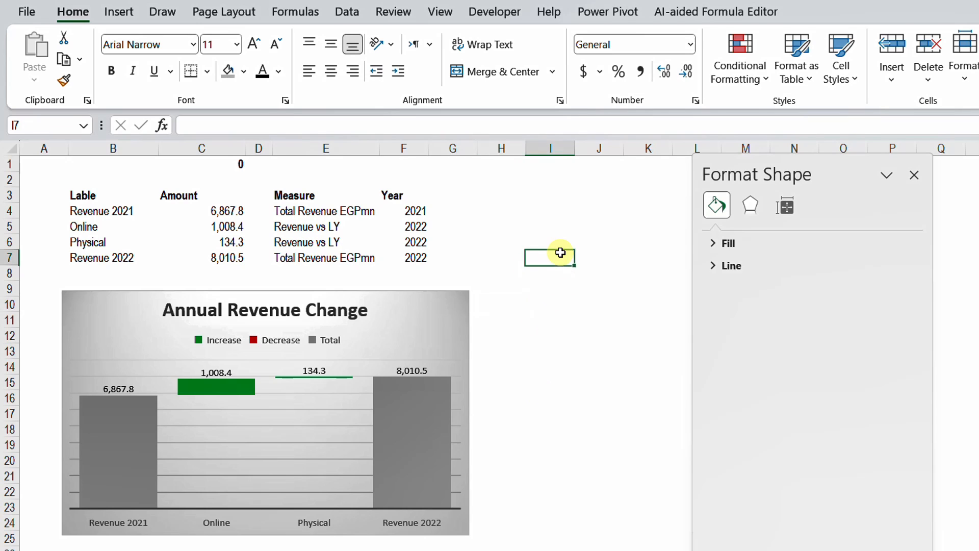
click(119, 12)
click(854, 51)
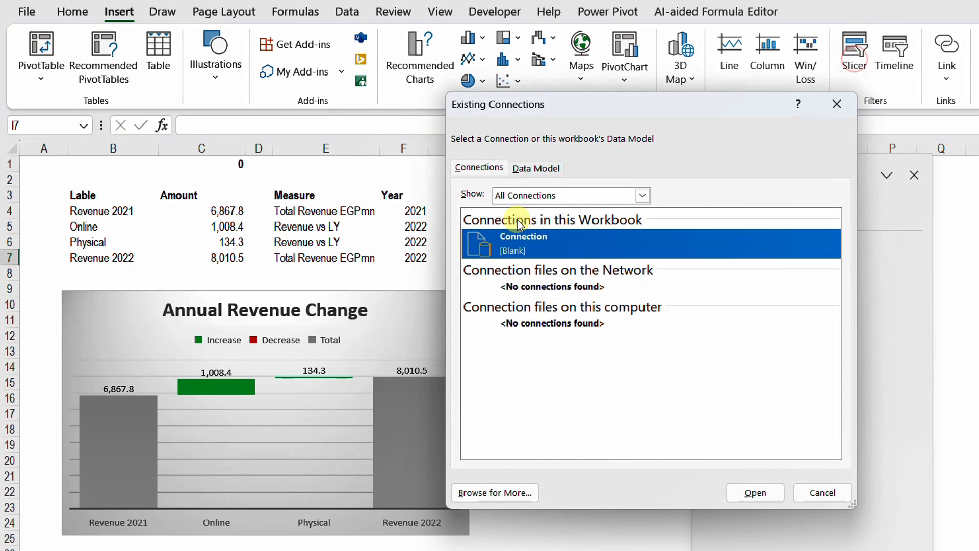
click(536, 169)
click(755, 492)
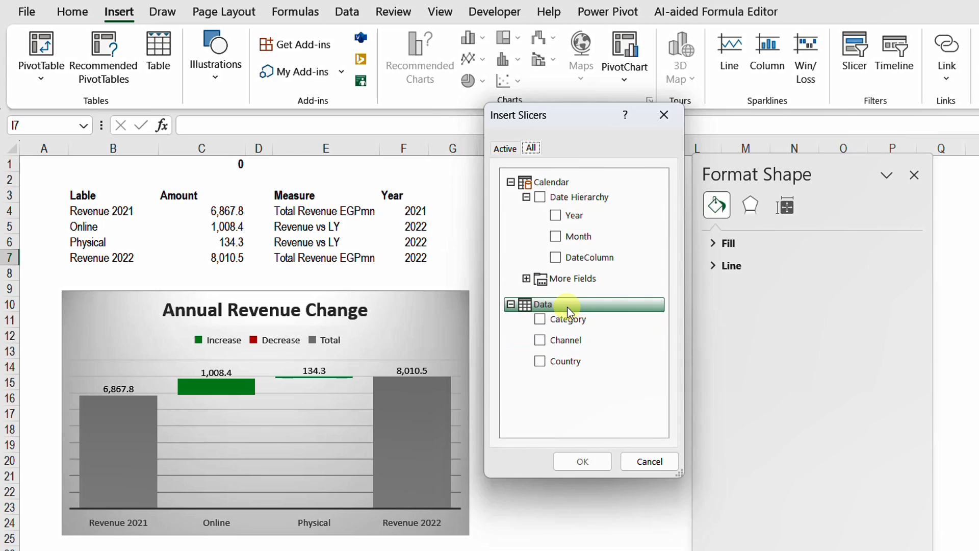
click(542, 360)
click(591, 463)
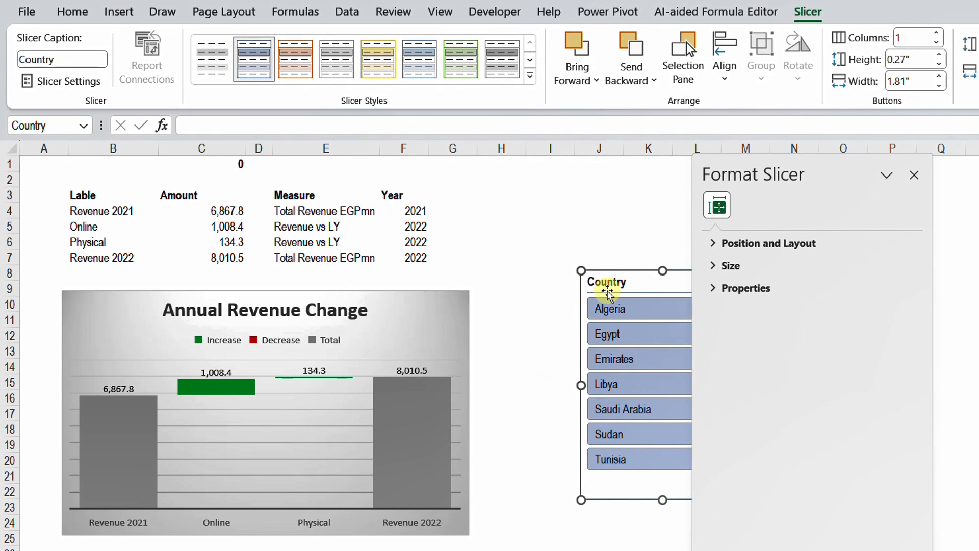
drag(606, 282, 533, 247)
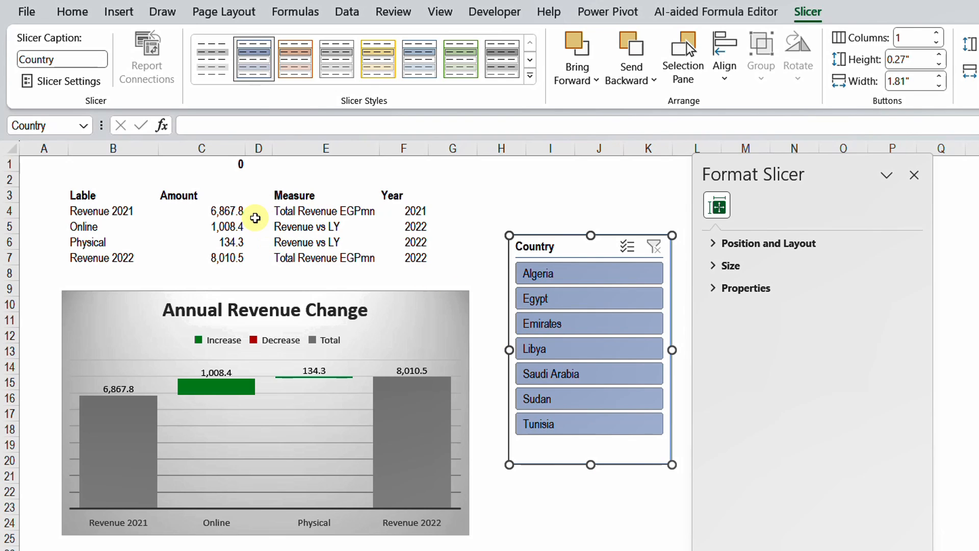
Add Slicer_Country as the third member expression of the CUBEVALUE formula in C4
click(238, 213)
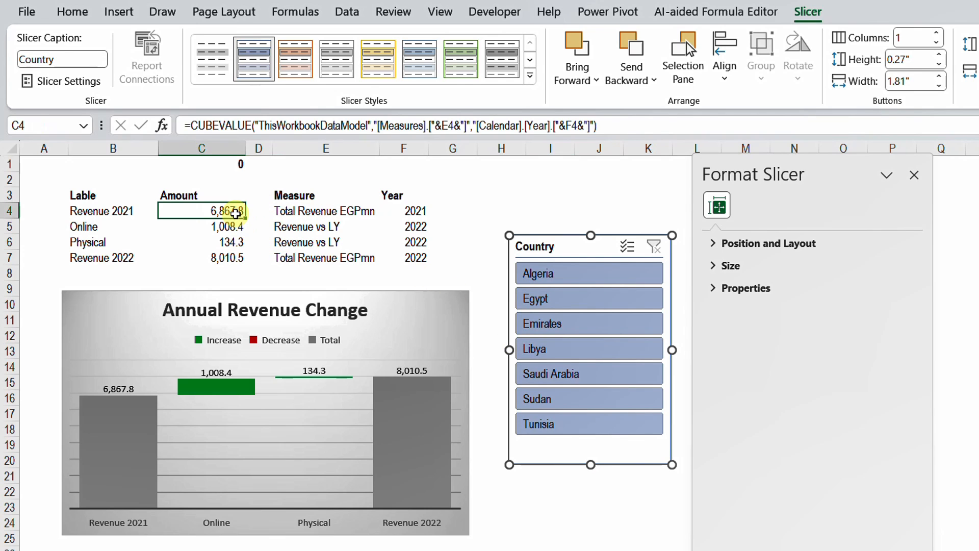
click(595, 125)
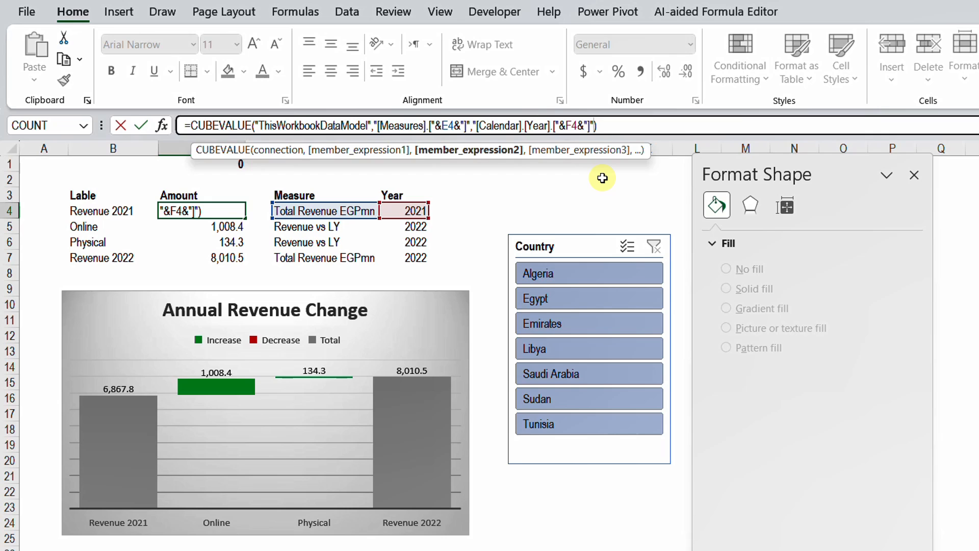
text(,sl)
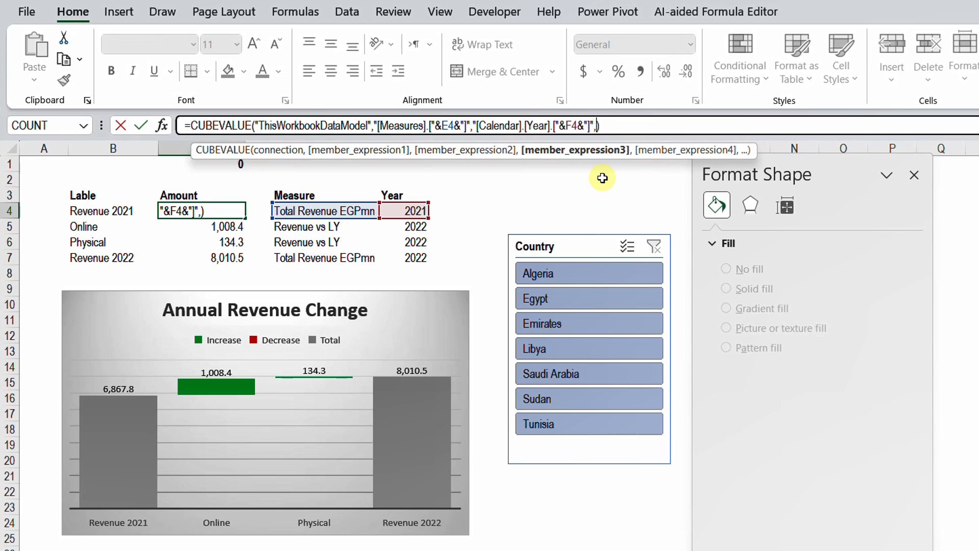
double_click(603, 177)
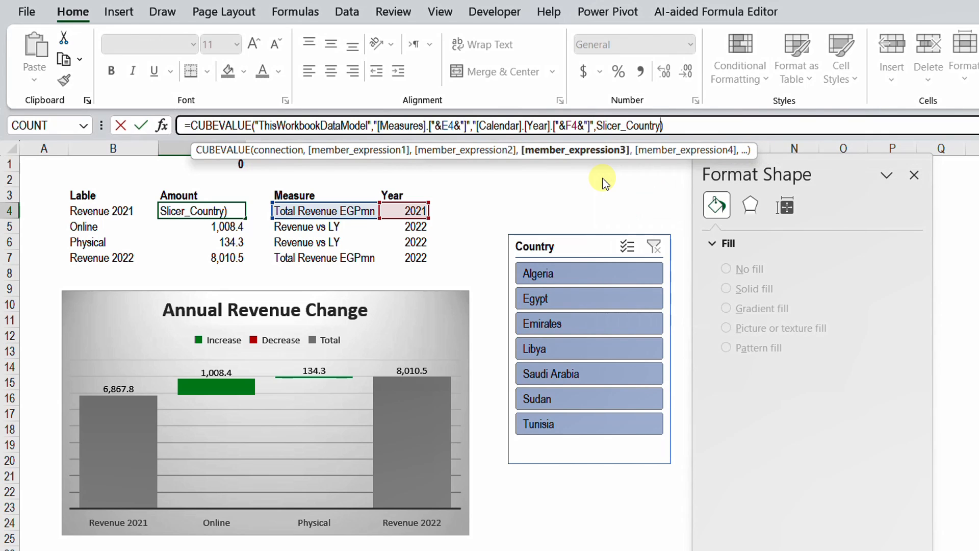
key(Return)
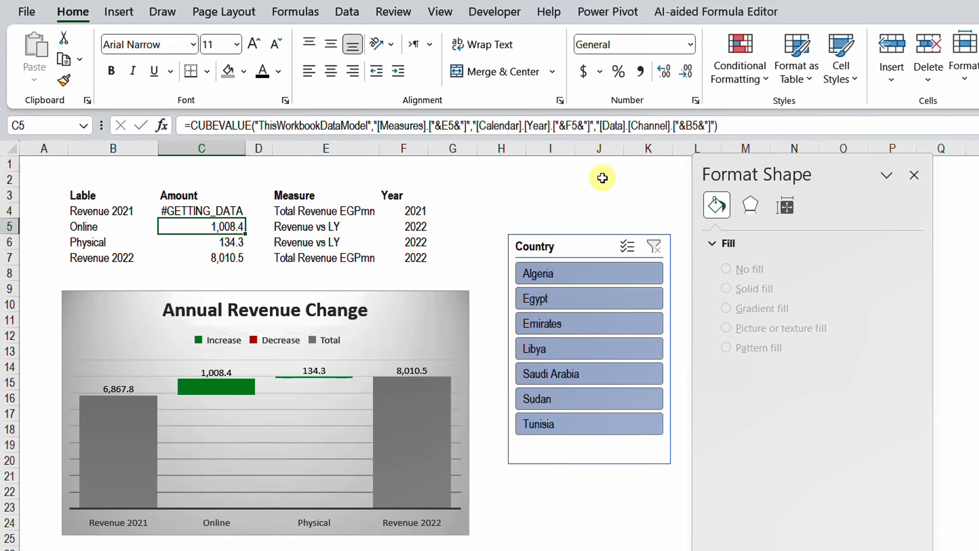
Copy the slicer-linked formula from C4 to C7 for the Revenue 2022 row
key(Up)
key(ctrl+c)
key(Down)
key(Down)
key(Down)
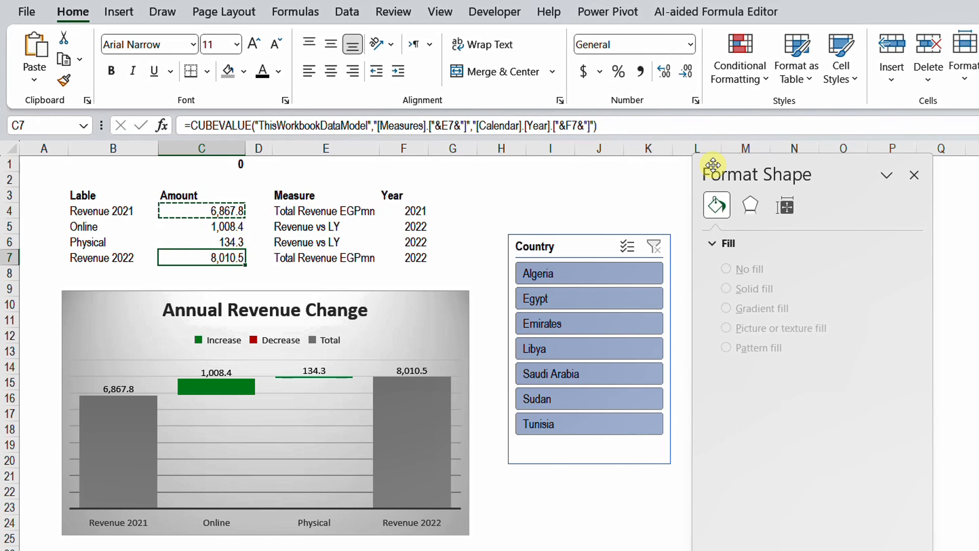
key(ctrl+v)
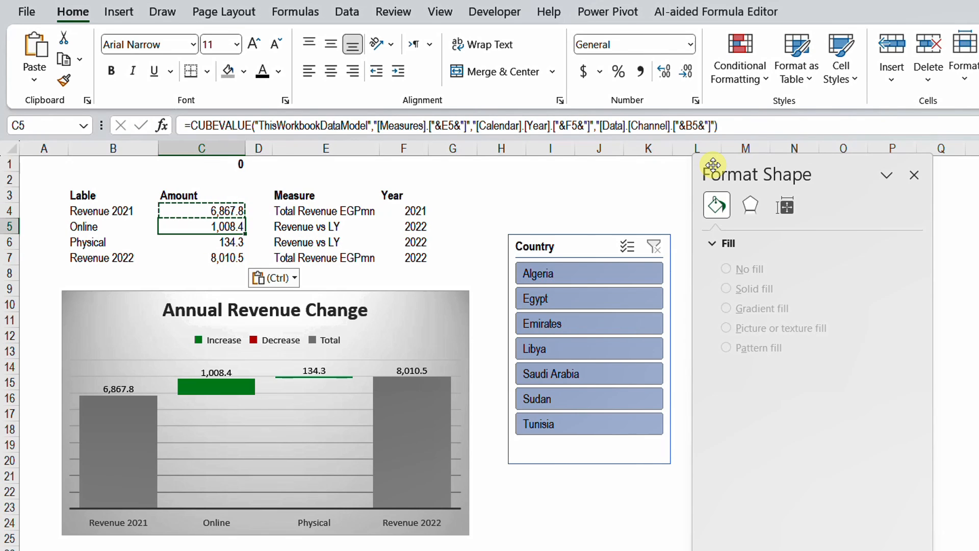
Add Slicer_Country as the fourth member expression of the C5 formula and fill it down to C6
click(723, 128)
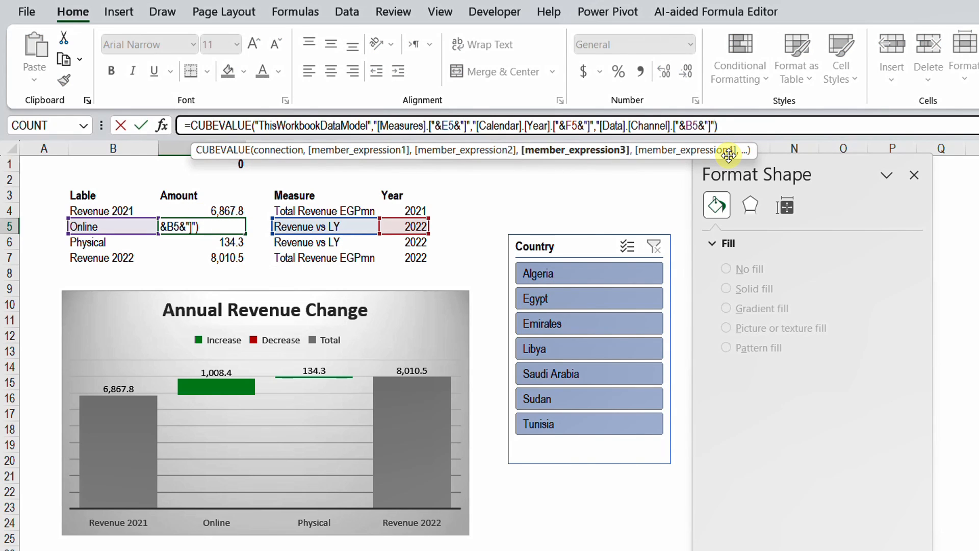
text(,)
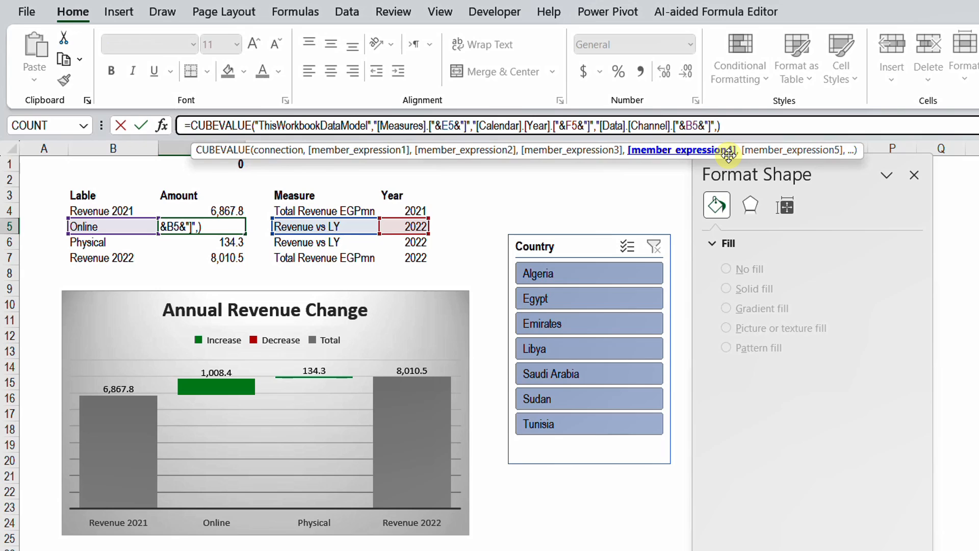
text(sl)
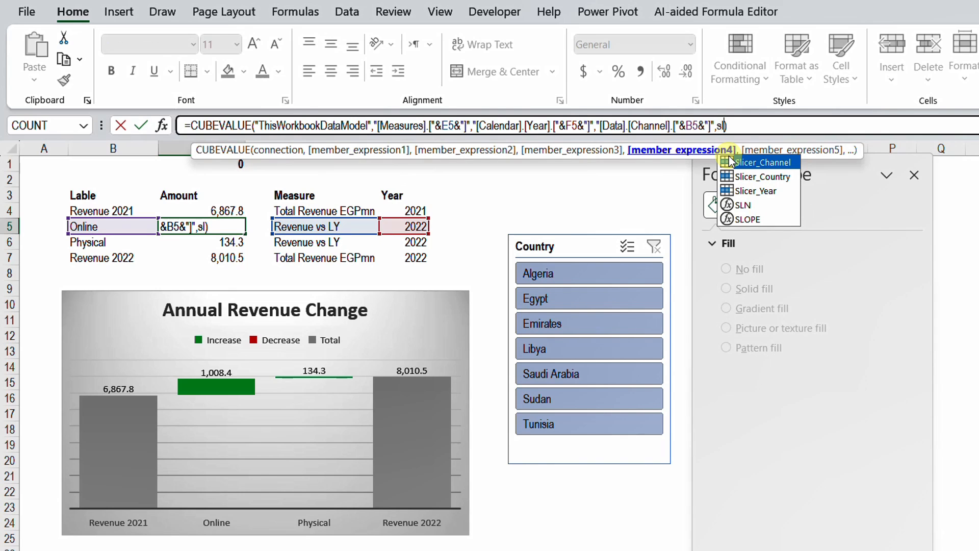
key(Down)
key(Tab)
key(Return)
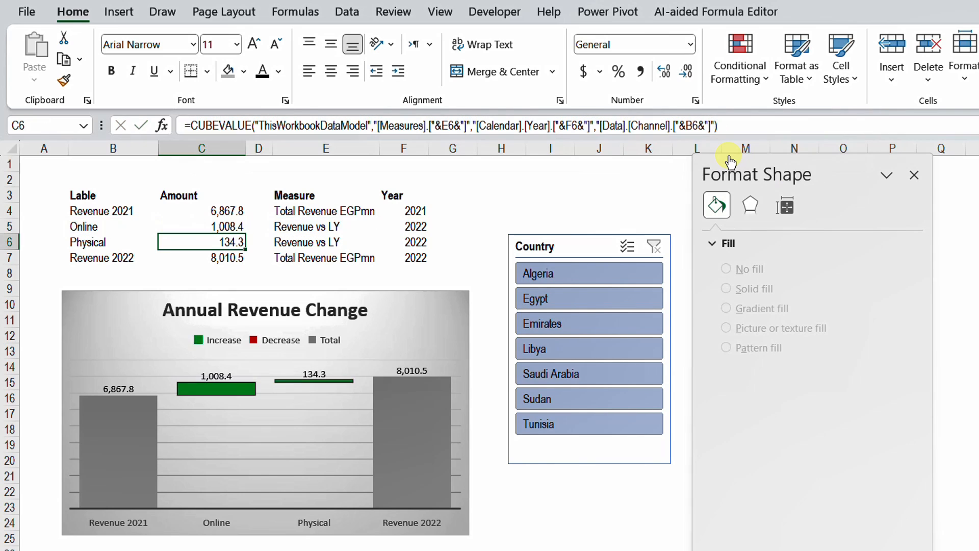
key(ctrl+d)
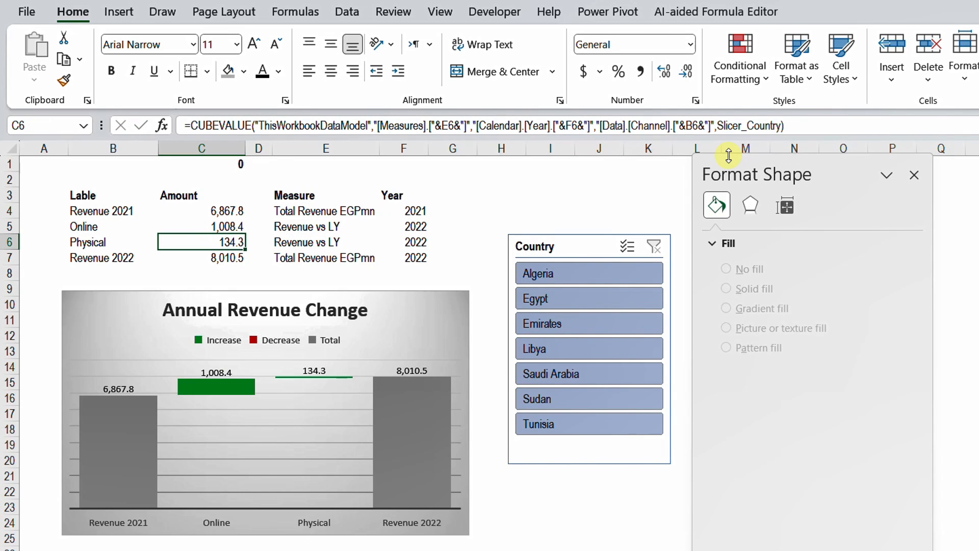
Test the Country slicer by filtering to Algeria and Emirates, and clear the filter
click(618, 278)
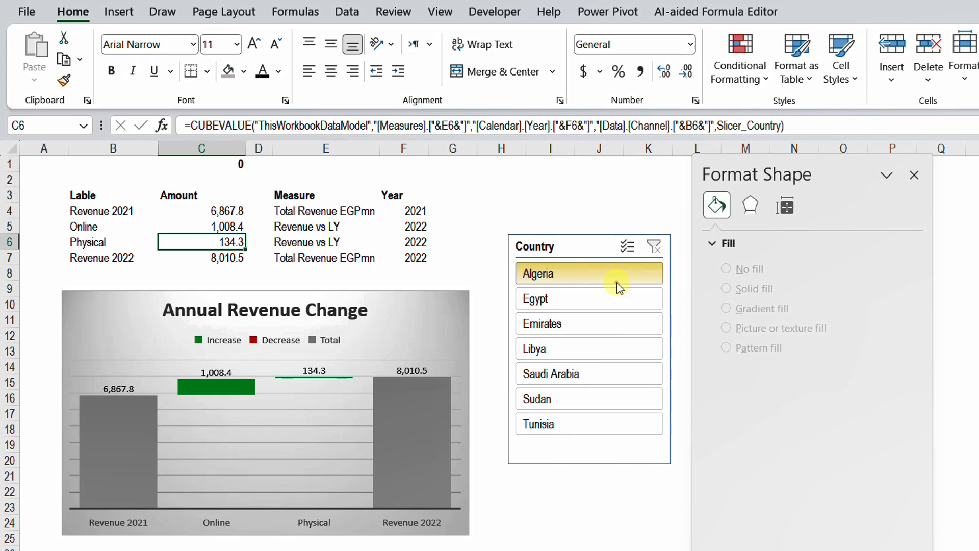
click(619, 317)
click(654, 247)
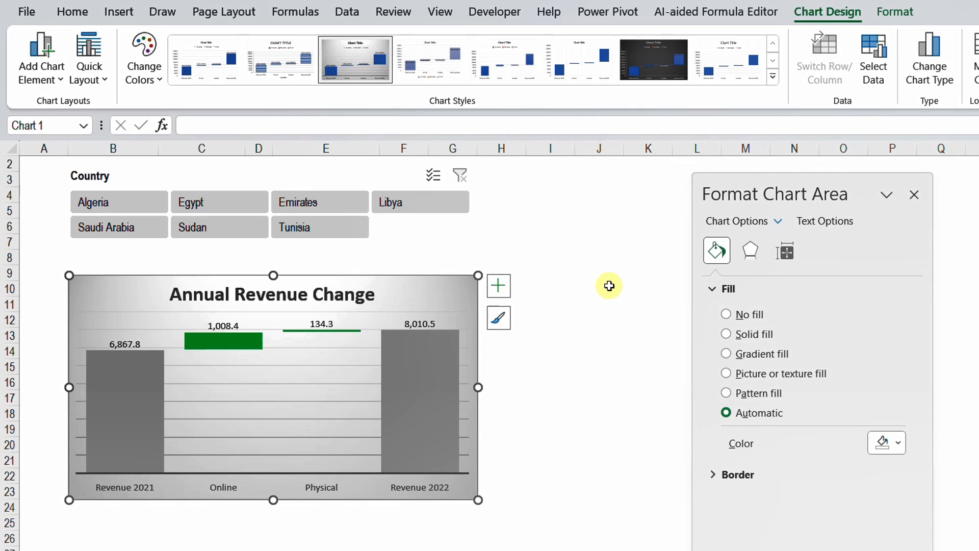
Deselect the chart and check how it responds to Emirates and Tunisia in the four-column Country slicer, clearing the filter at the end
click(569, 243)
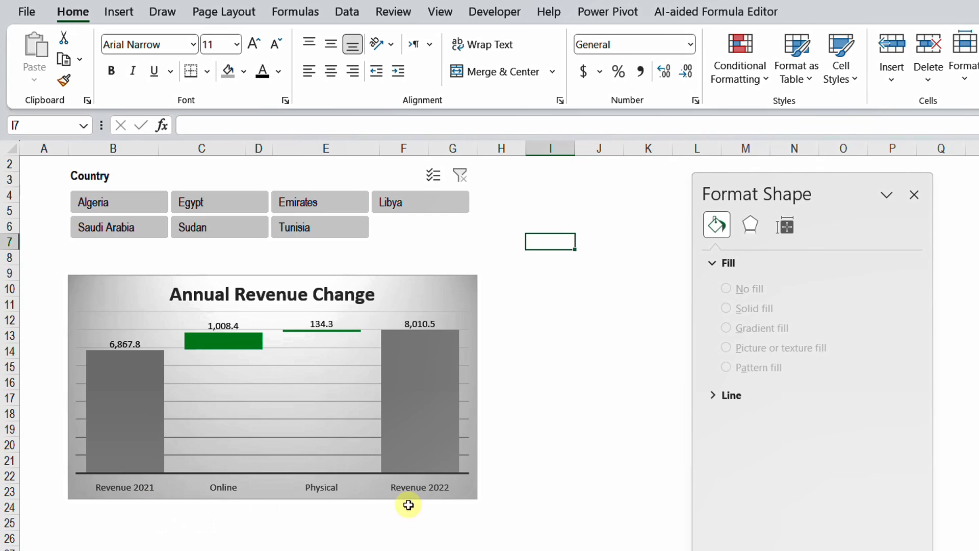
click(332, 206)
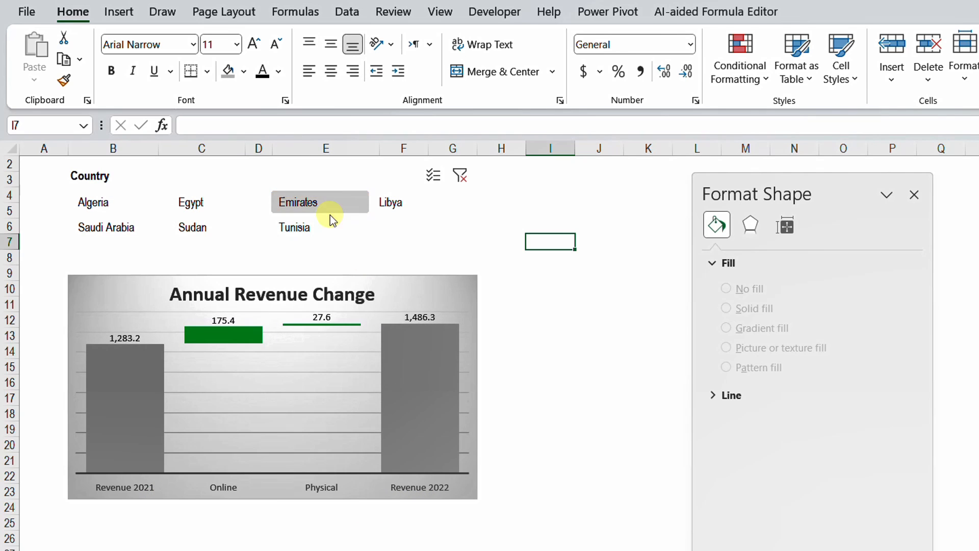
click(328, 224)
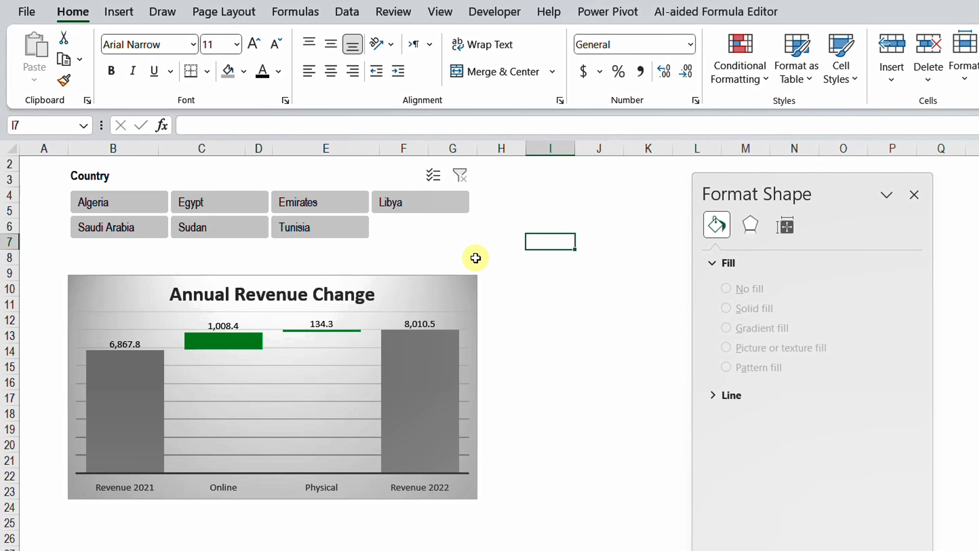